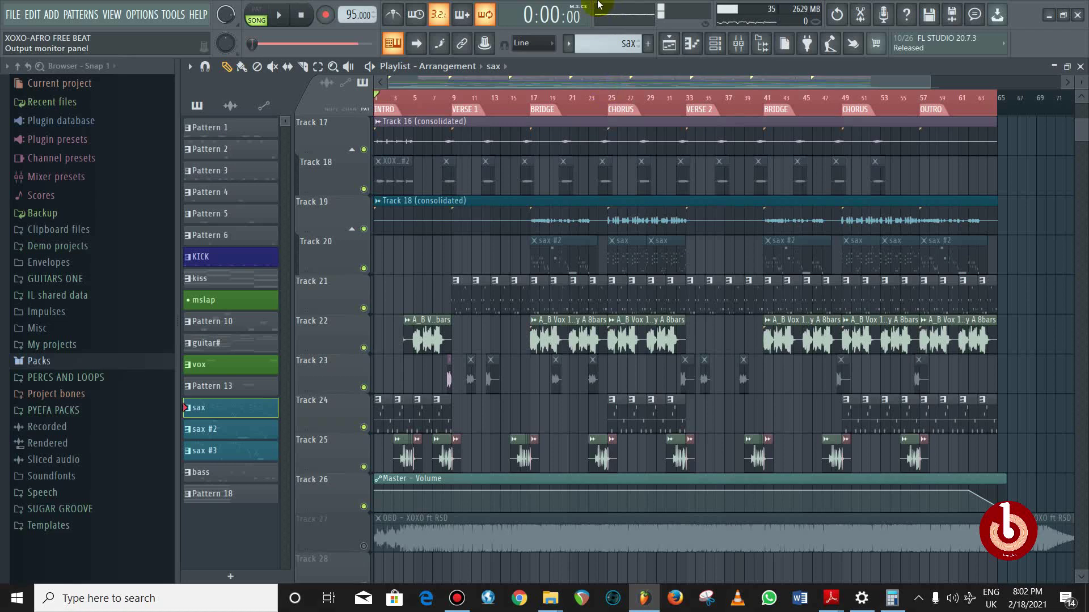
Play the arrangement from the intro into verse 1 and stop playback
mouse_move(598, 4)
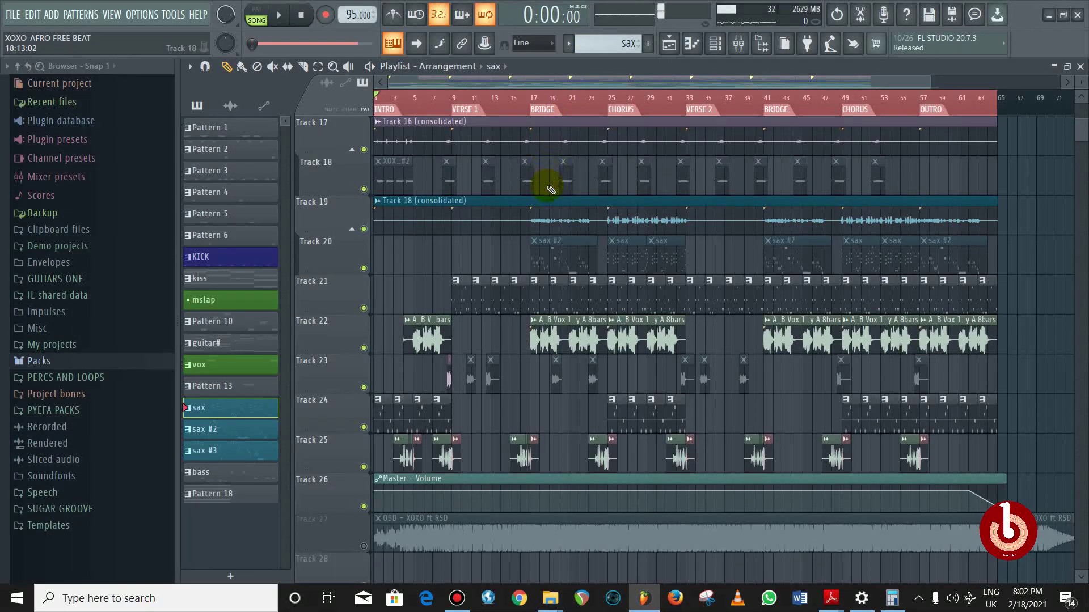
scroll(551, 189, "up", 1)
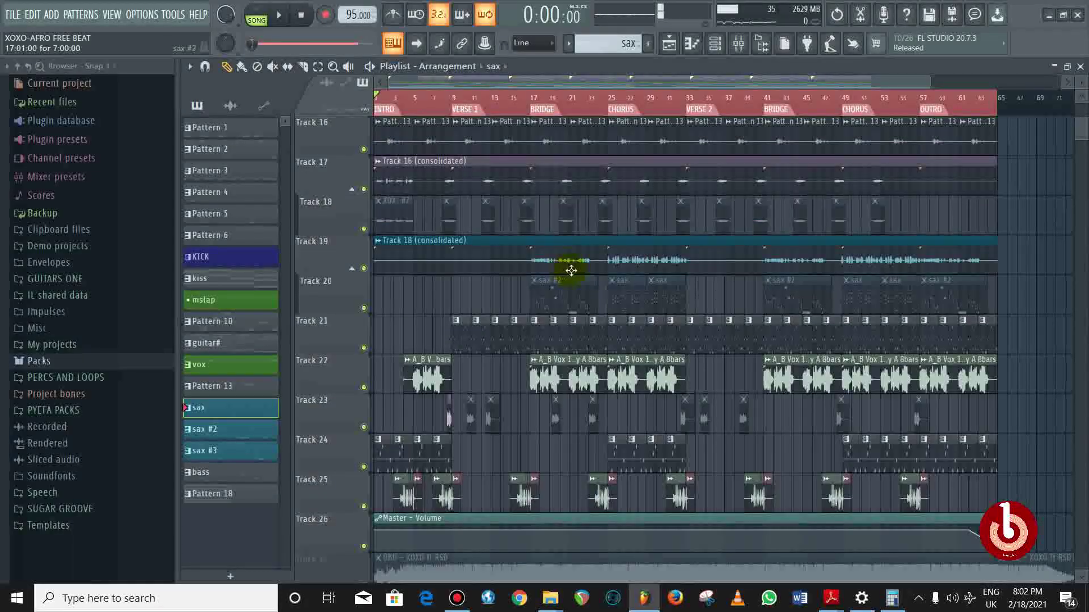
scroll(571, 270, "down", 2)
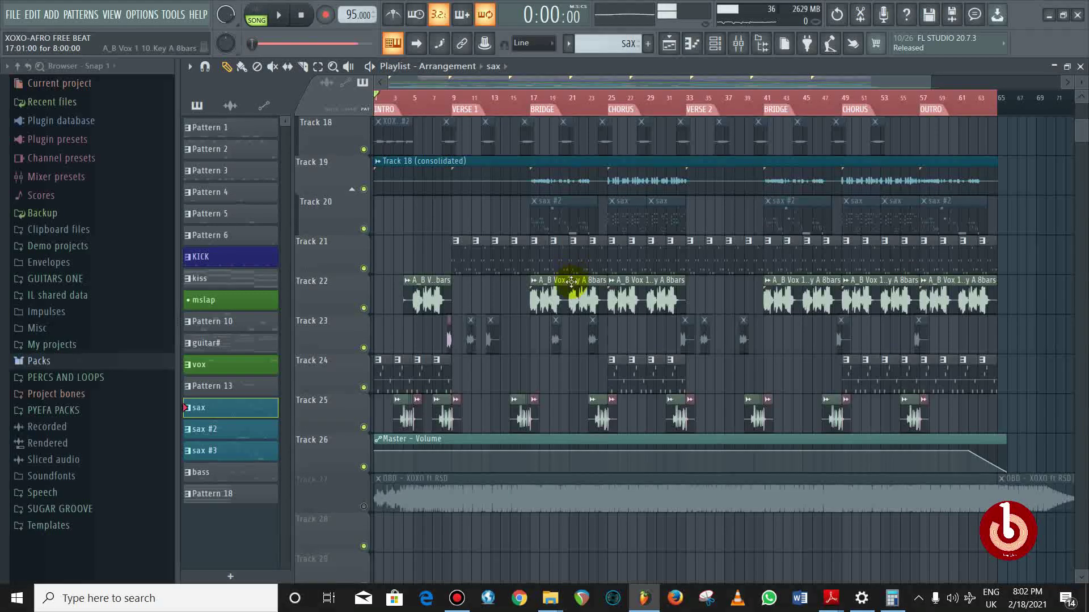
scroll(570, 284, "up", 2)
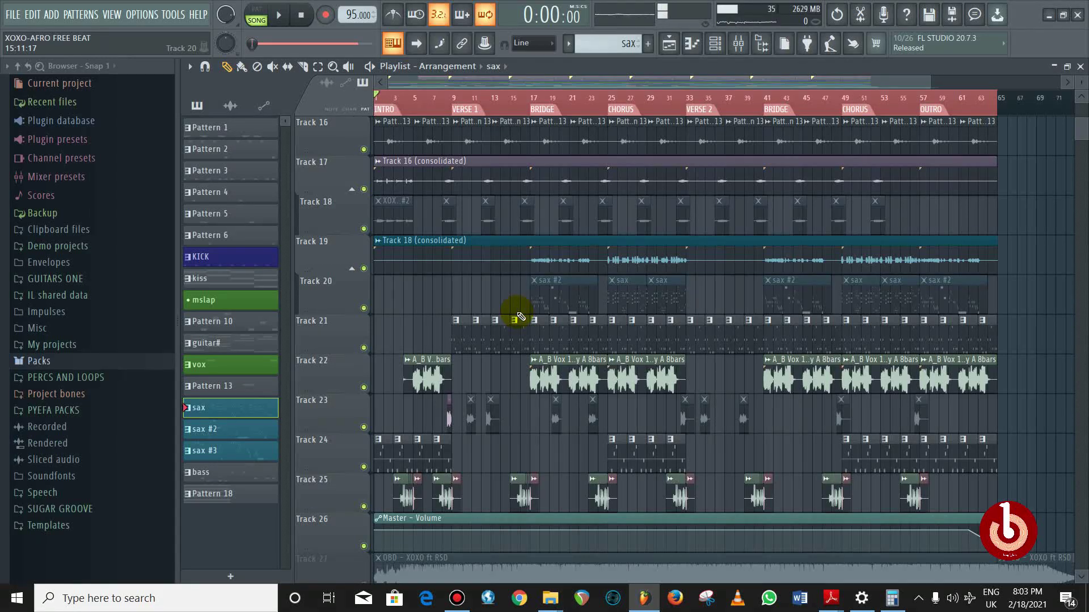
key("space")
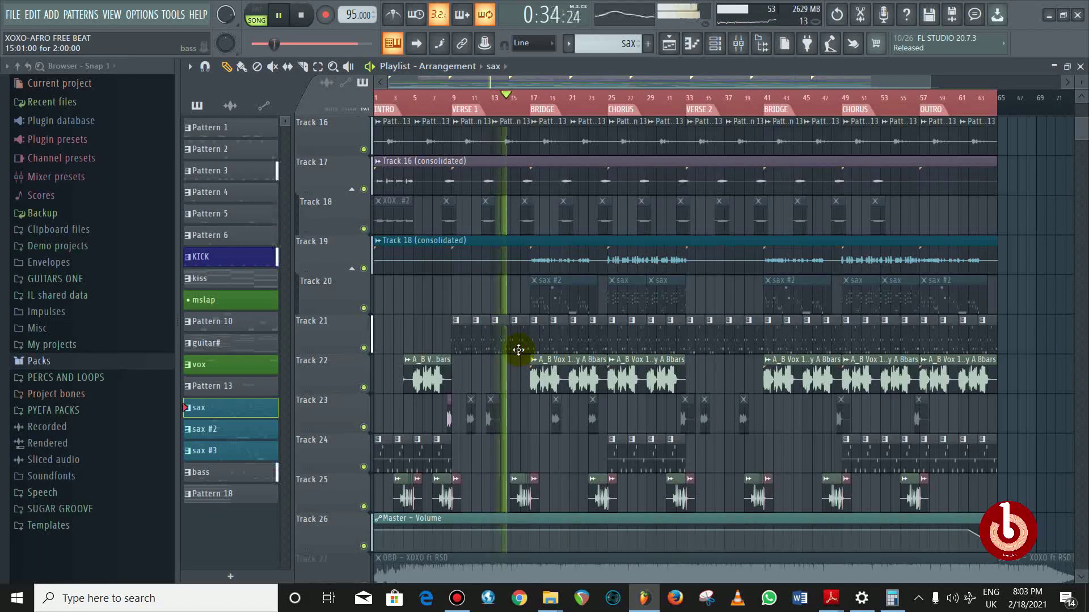
key("space")
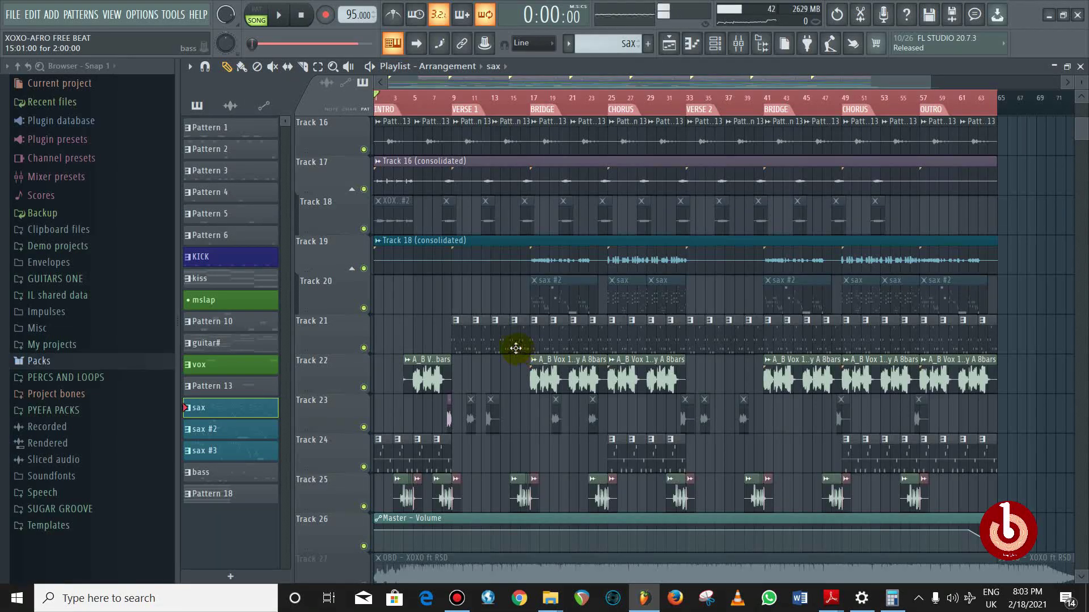
Select all playlist clips and limit the time selection to the intro, bars 1 to 9
scroll(514, 347, "up", 10)
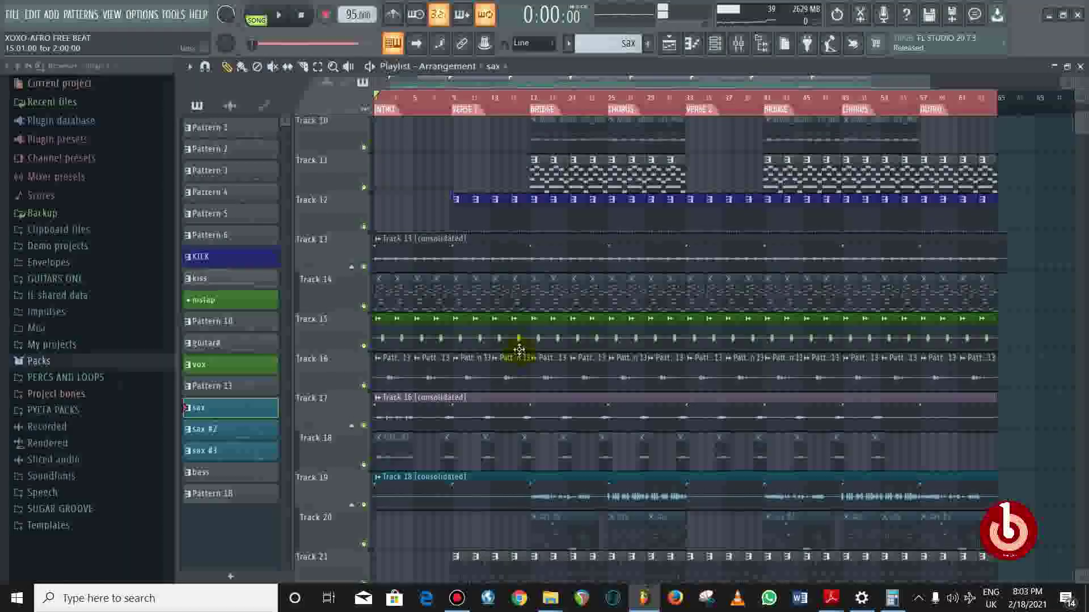
scroll(519, 349, "up", 4)
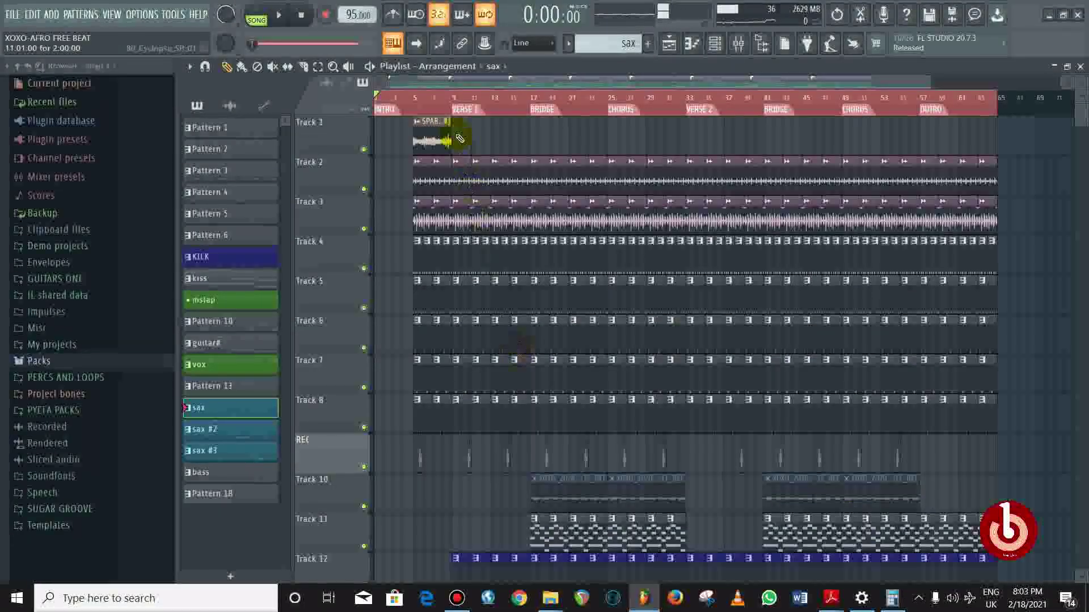
key("ctrl+a")
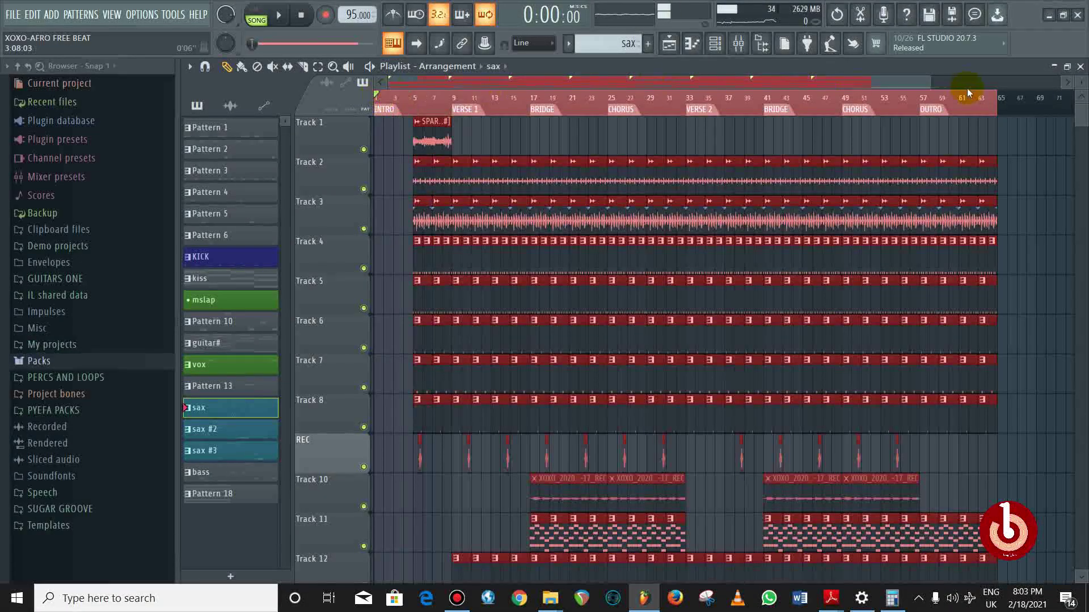
right_click(966, 110)
left_click_drag(856, 97, 451, 129)
Solo Track 13 (consolidated) and play the start of the intro
scroll(454, 181, "down", 12)
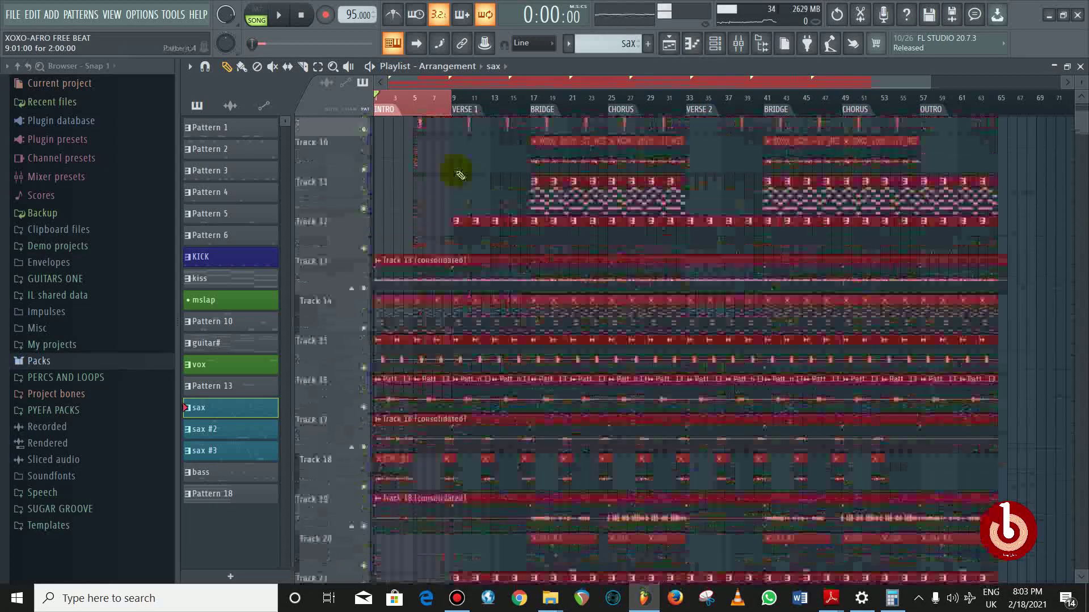
scroll(447, 200, "up", 2)
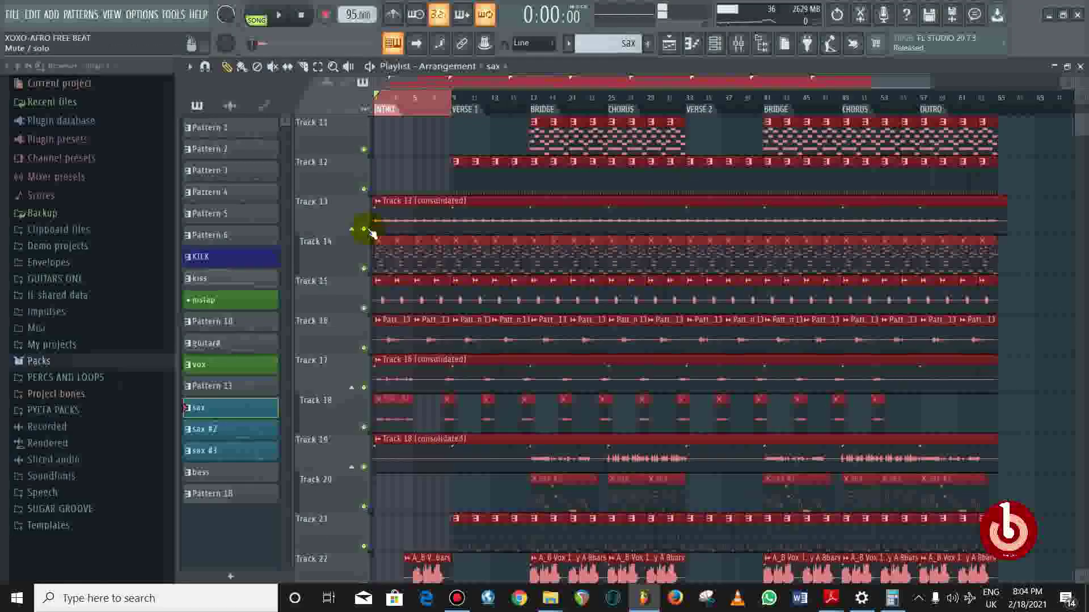
left_click(366, 229, "ctrl")
key("space")
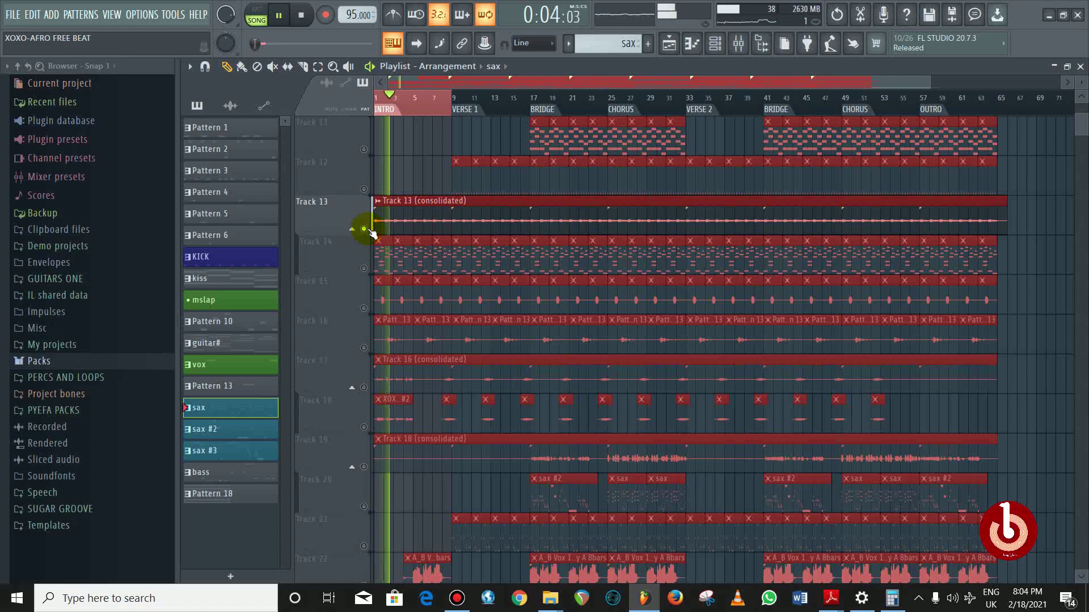
key("space")
Solo Track 14, play its guitar# pattern from the Omnisphere piano roll in pattern mode, and return to the playlist
left_click(363, 268, "ctrl")
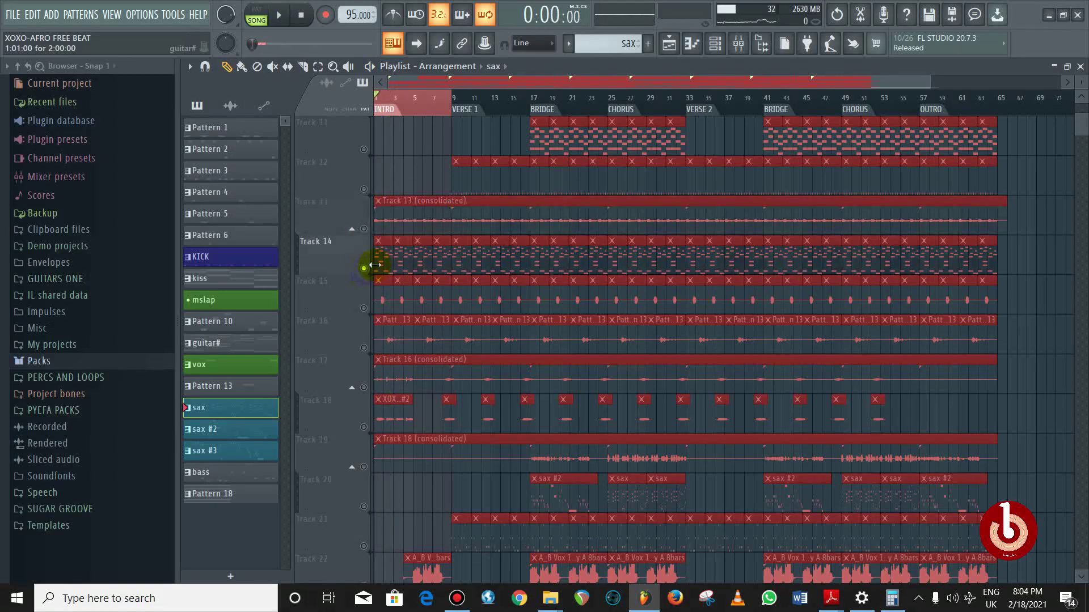
double_click(376, 265)
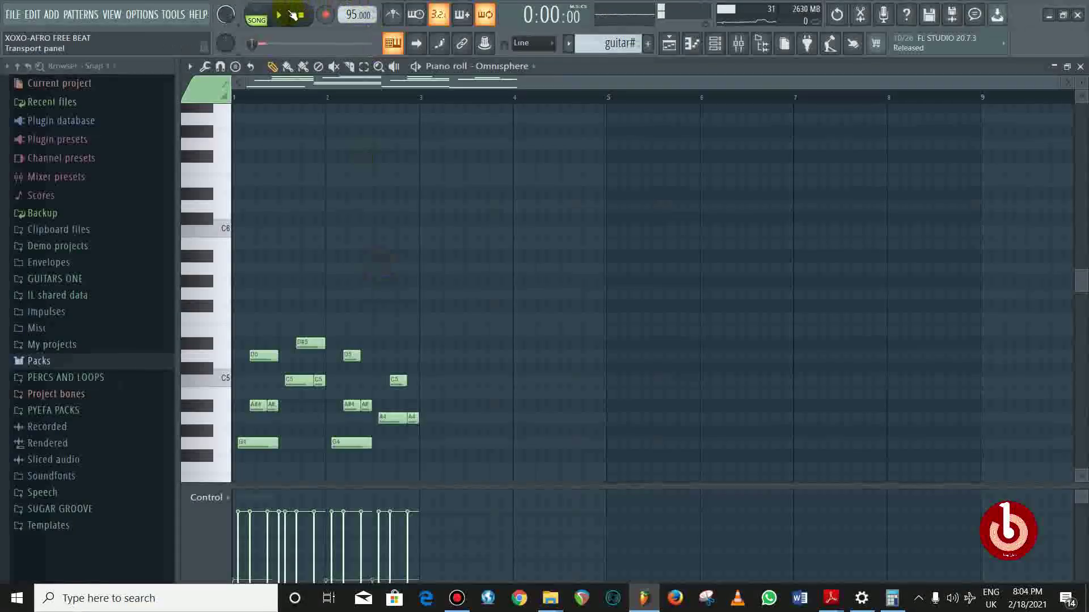
left_click(271, 16)
scroll(263, 207, "down", 5)
scroll(272, 209, "up", 2)
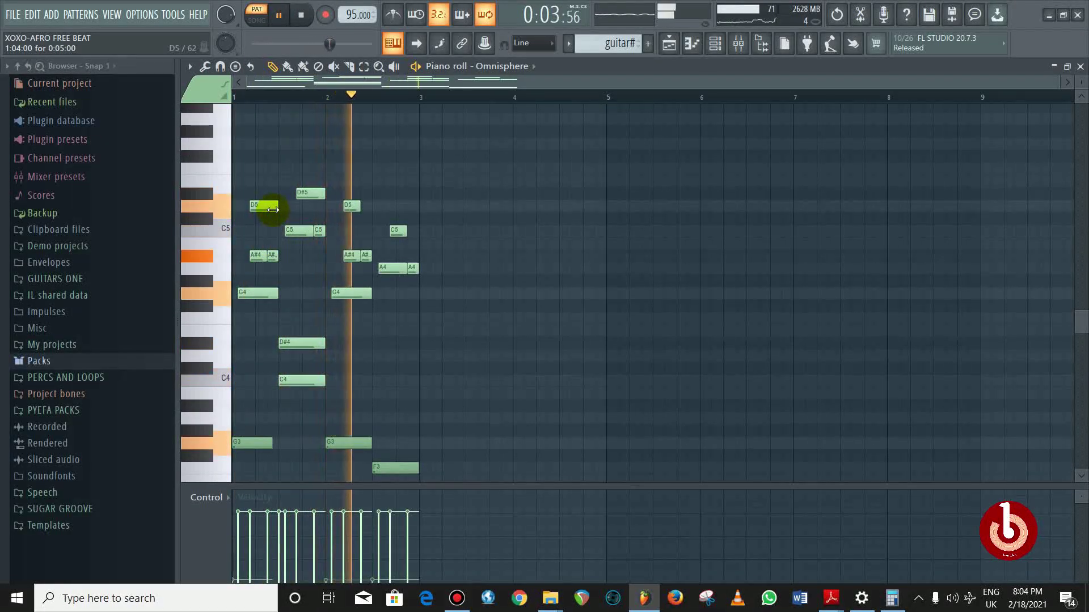
key("space")
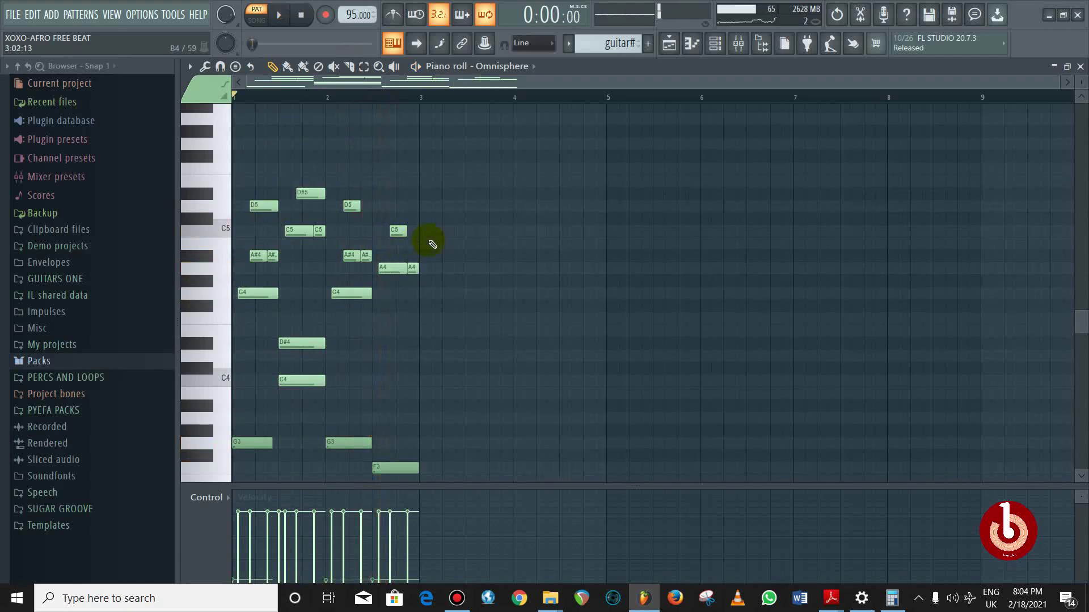
left_click(669, 44)
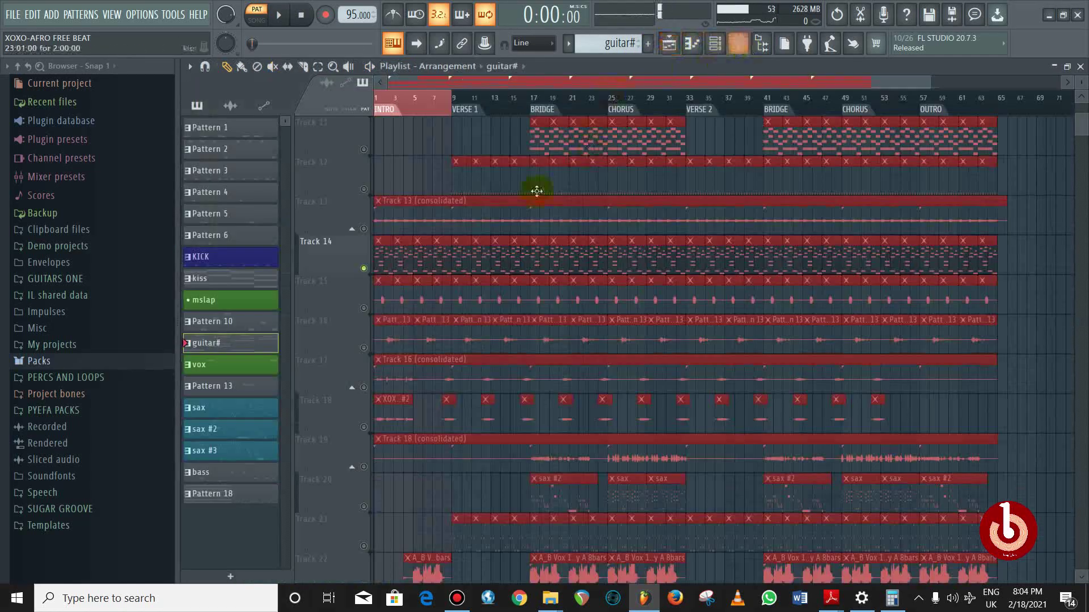
Examine the guitar# mixer track's Fruity parametric EQ 2 and Fruity Reeverb 2 effects
left_click(740, 44)
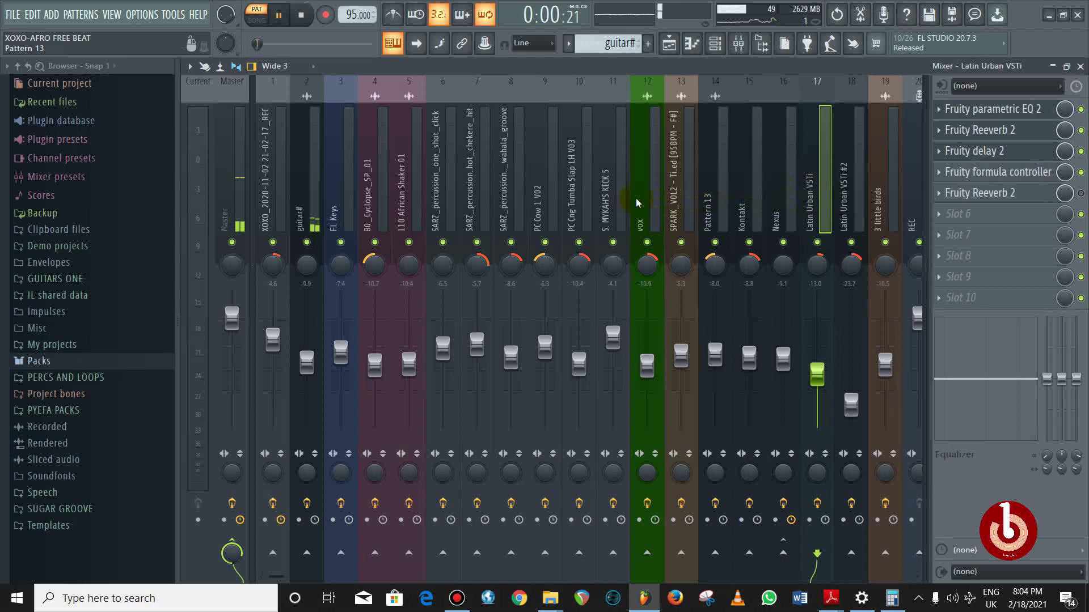
left_click(315, 181)
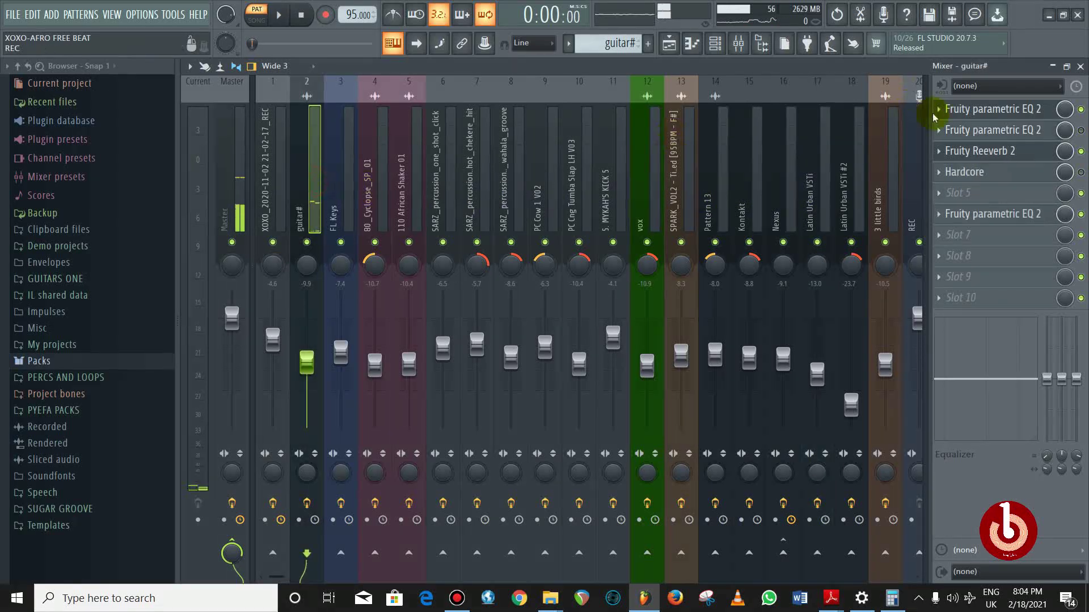
left_click(981, 111)
left_click_drag(486, 176, 471, 180)
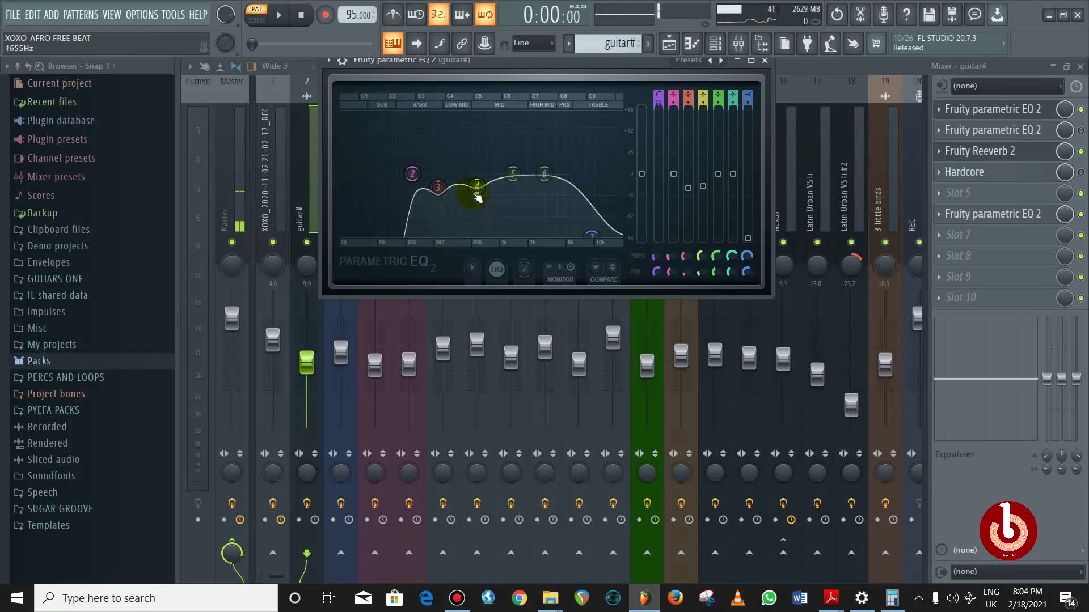
left_click(995, 129)
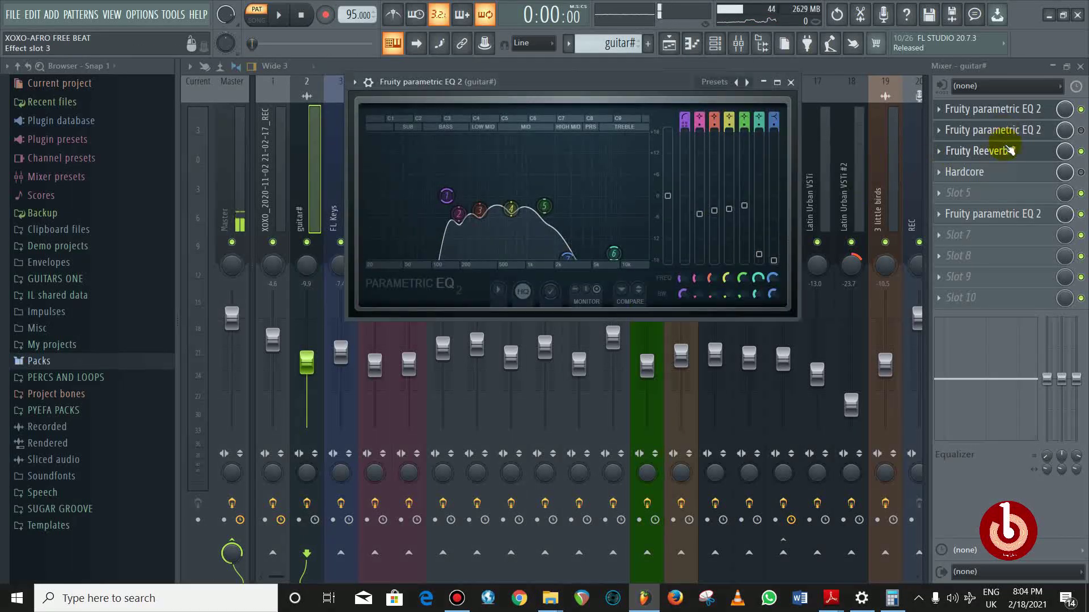
left_click(1032, 152)
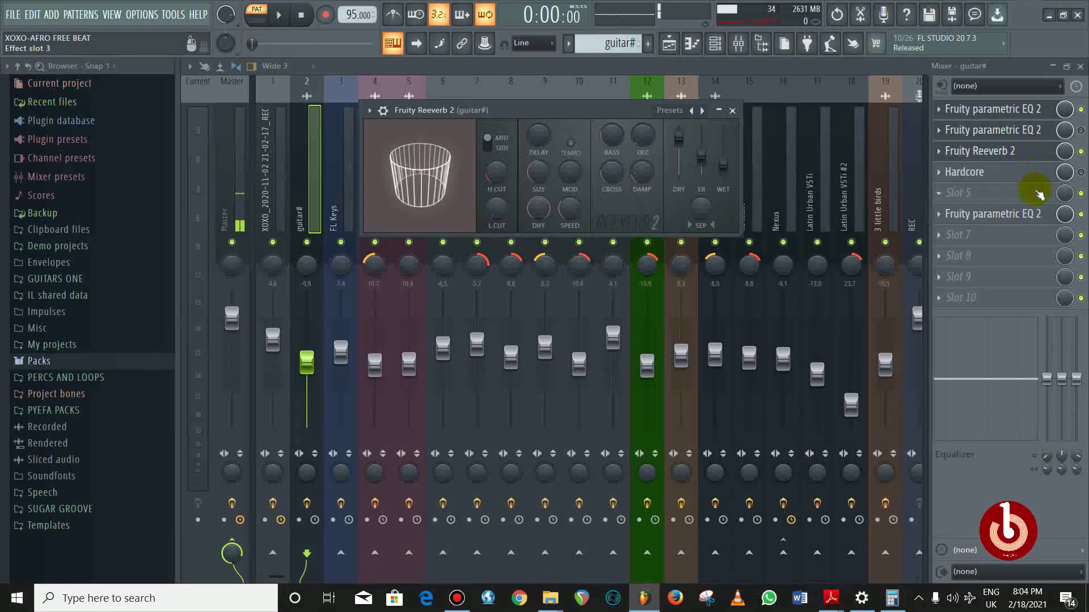
left_click(1031, 215)
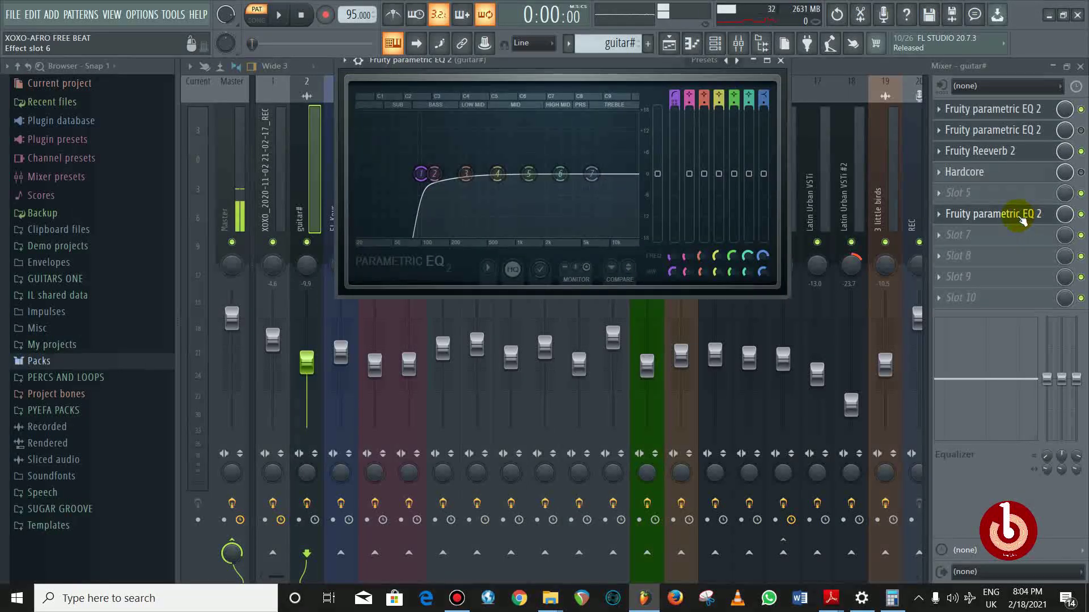
left_click(780, 60)
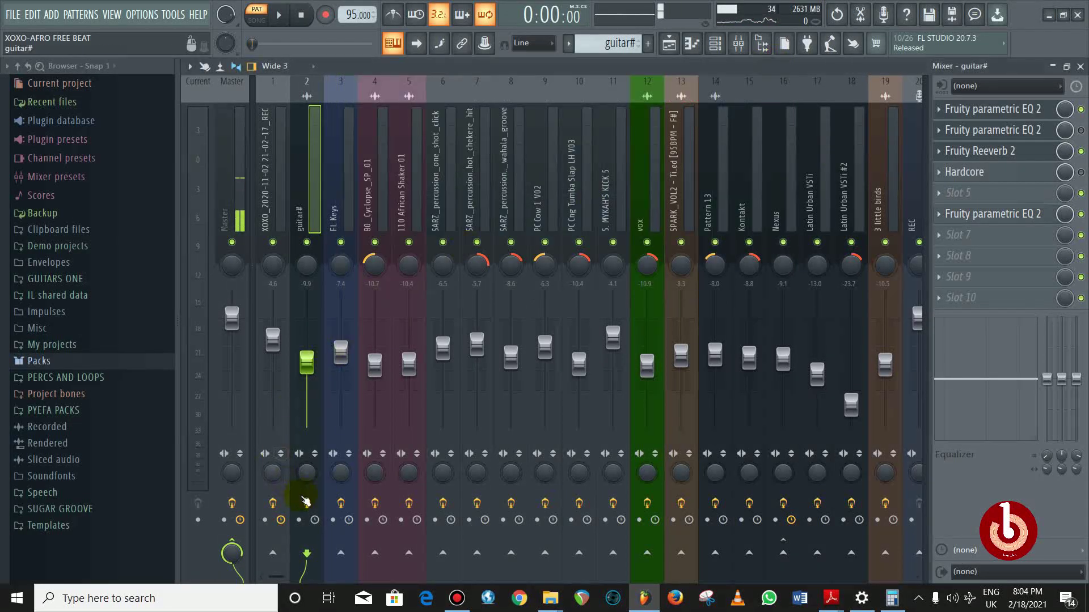
Play the guitar# pattern with the mixer track's effects bypassed and return to the playlist
key("space")
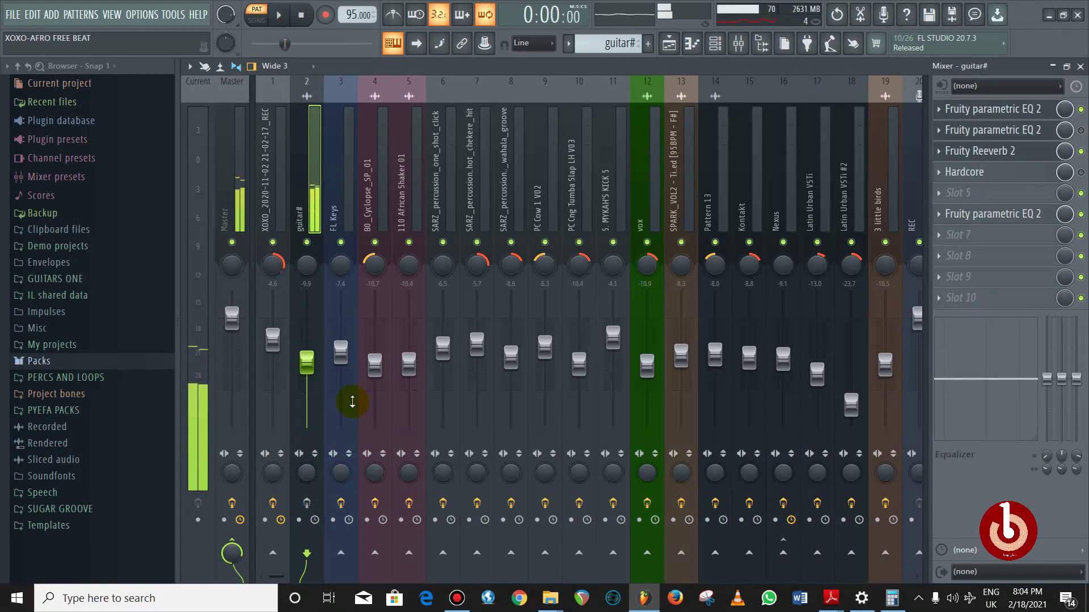
key("space")
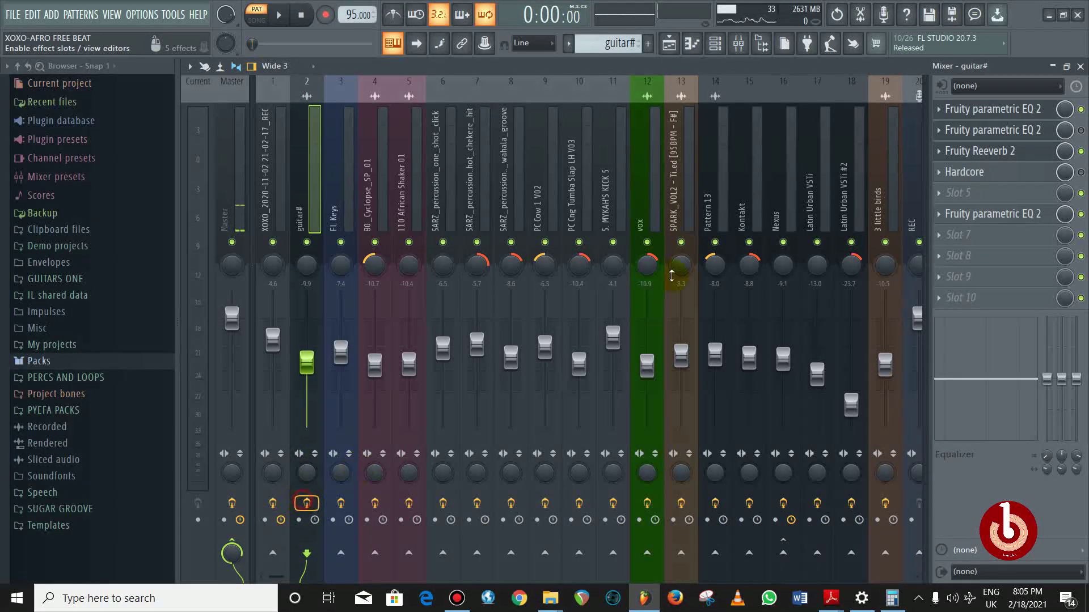
left_click(669, 44)
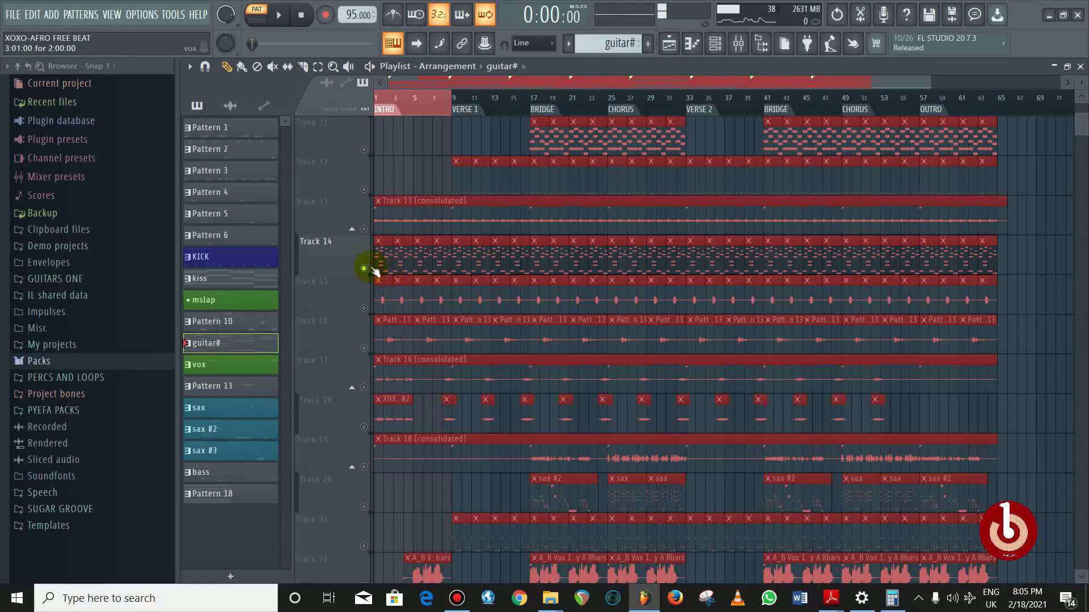
Solo Track 17 and play the intro from bar 1 in song mode
left_click(366, 387)
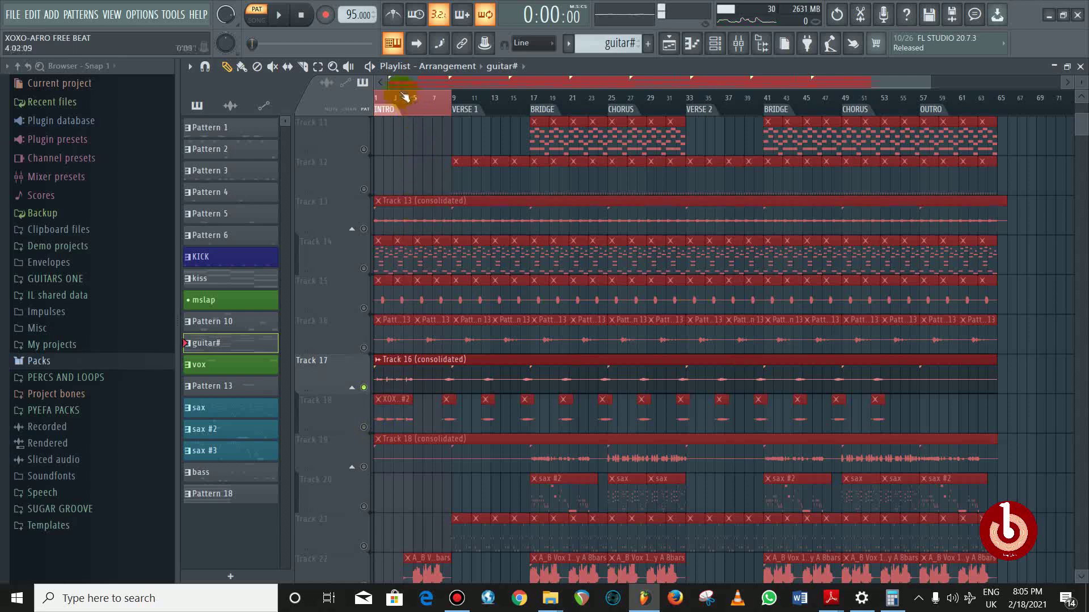
left_click(373, 101)
key("space")
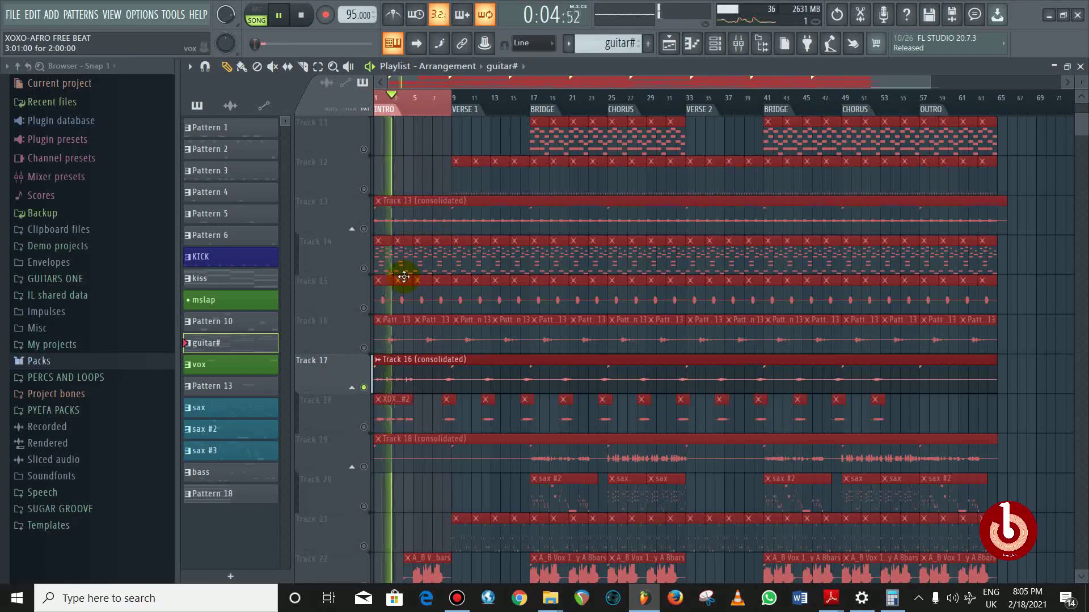
key("space")
Unmute Track 13 alongside Track 17 and play the intro with both tracks
left_click(365, 229)
key("space")
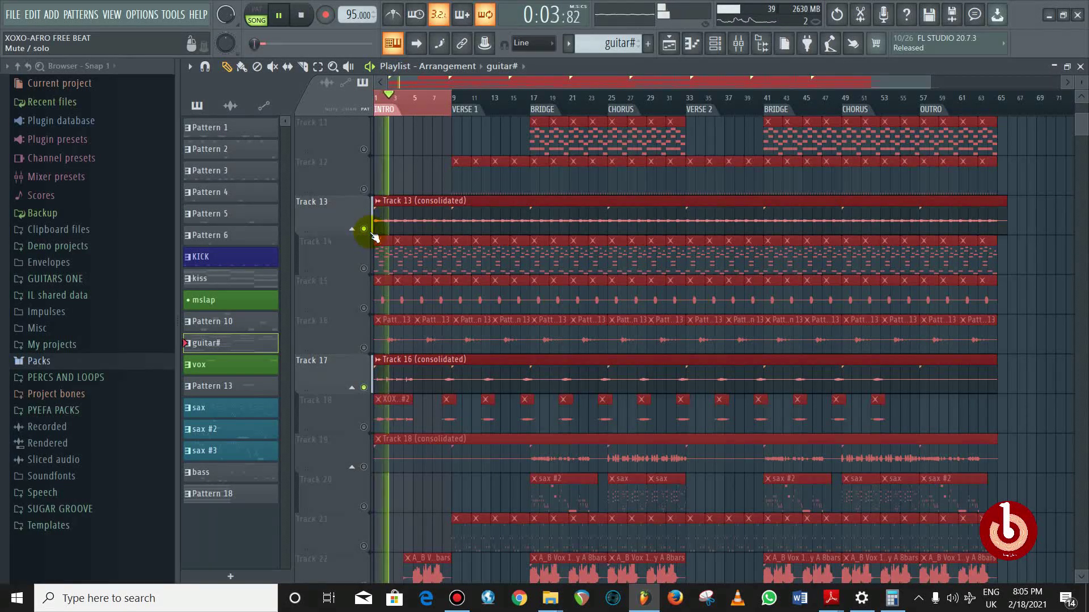
key("space")
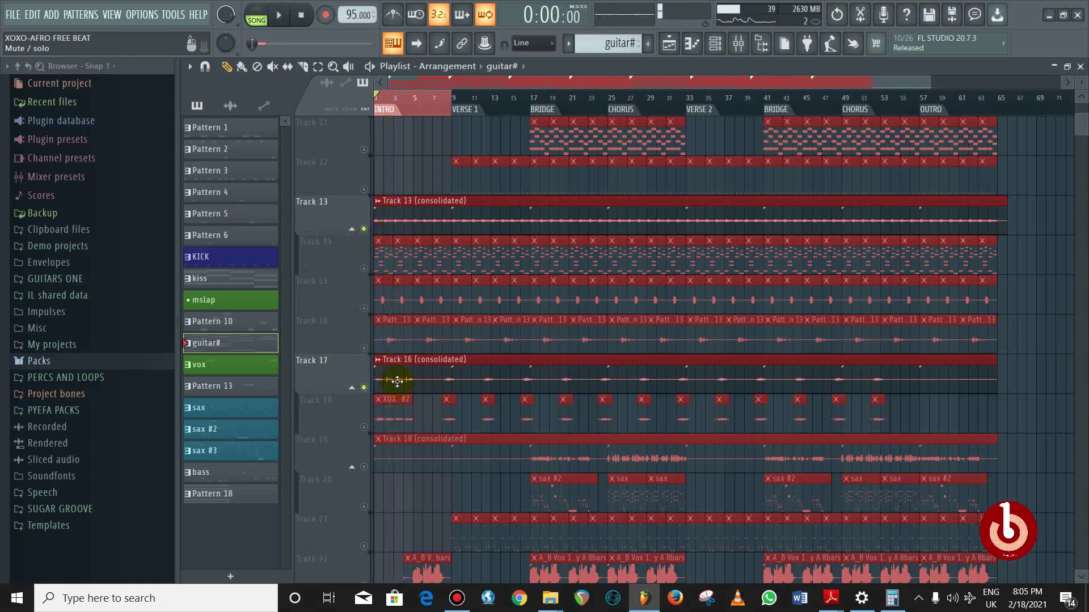
Solo Track 18, unmute its first XOX #2 clip in the intro and audition it
right_click(364, 429)
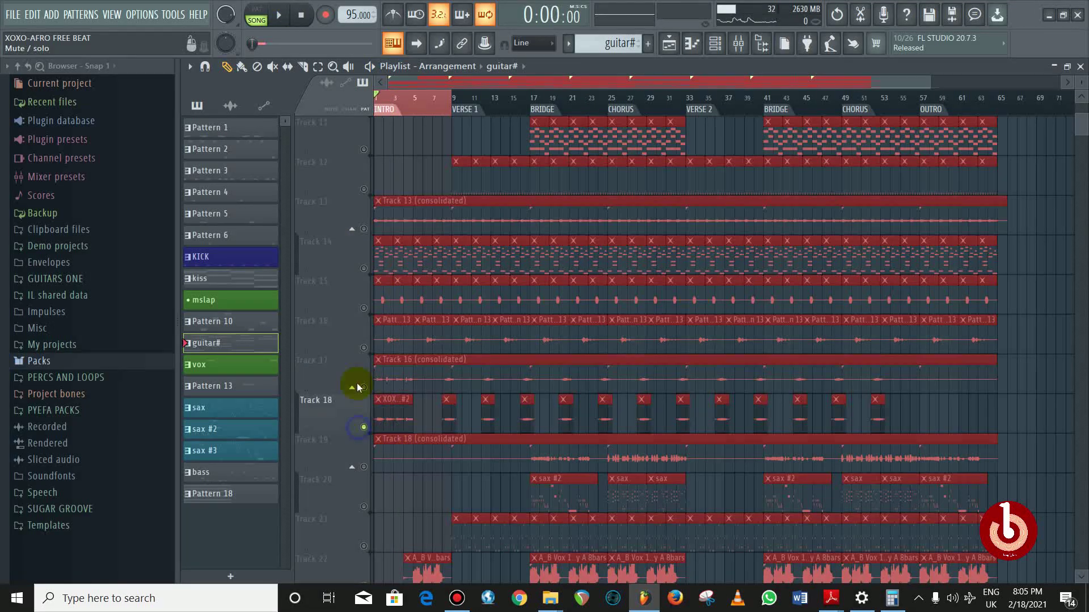
left_click(385, 422, "ctrl")
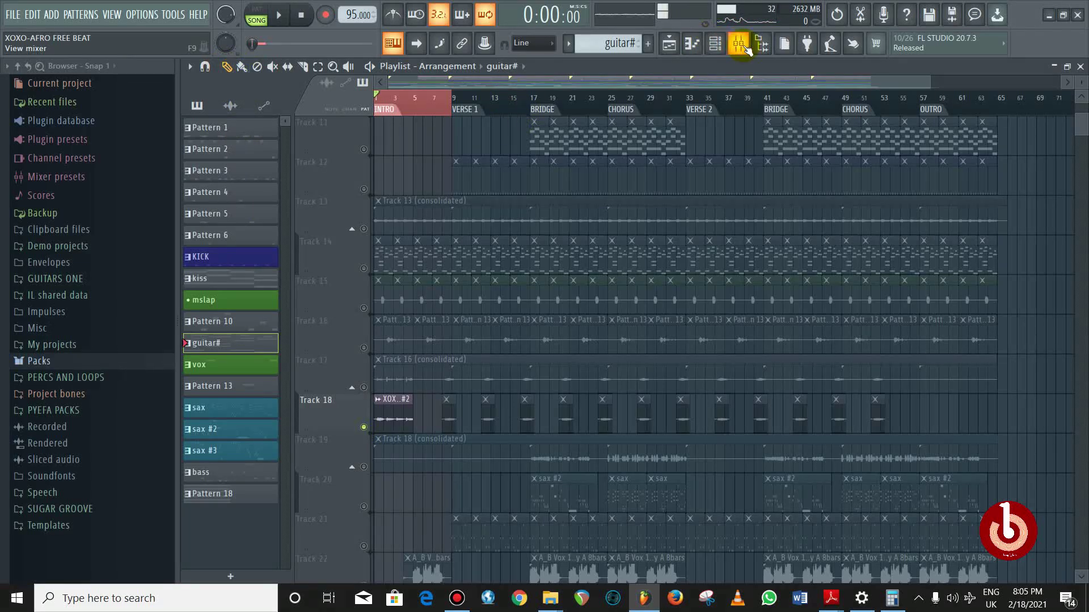
key("space")
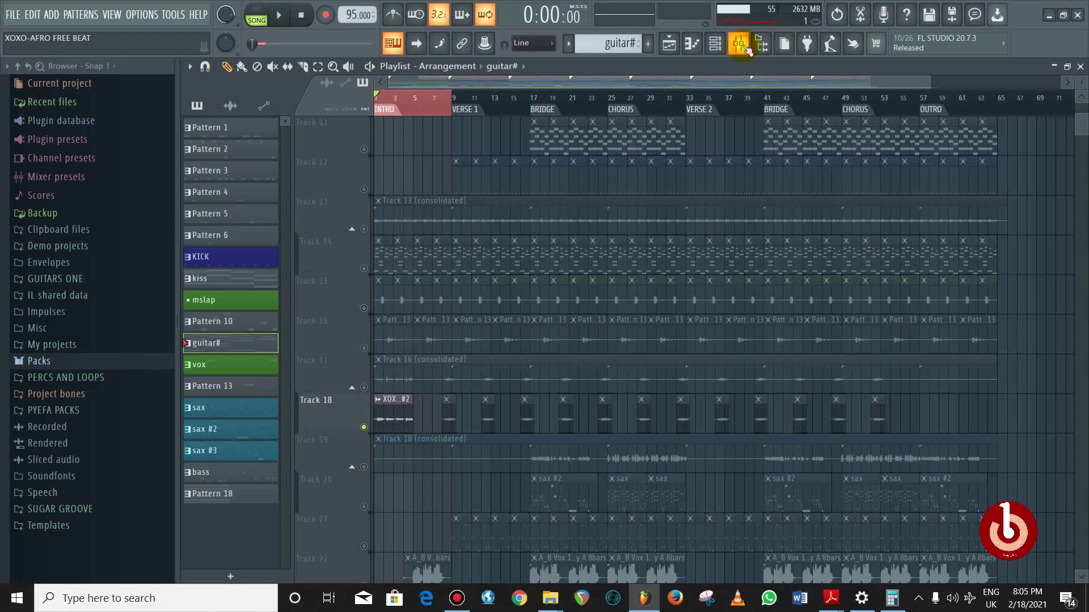
View the NS1 Stereo noise suppressor on mixer track 1 and audition the track with its effects bypassed
left_click(739, 43)
left_click(269, 201)
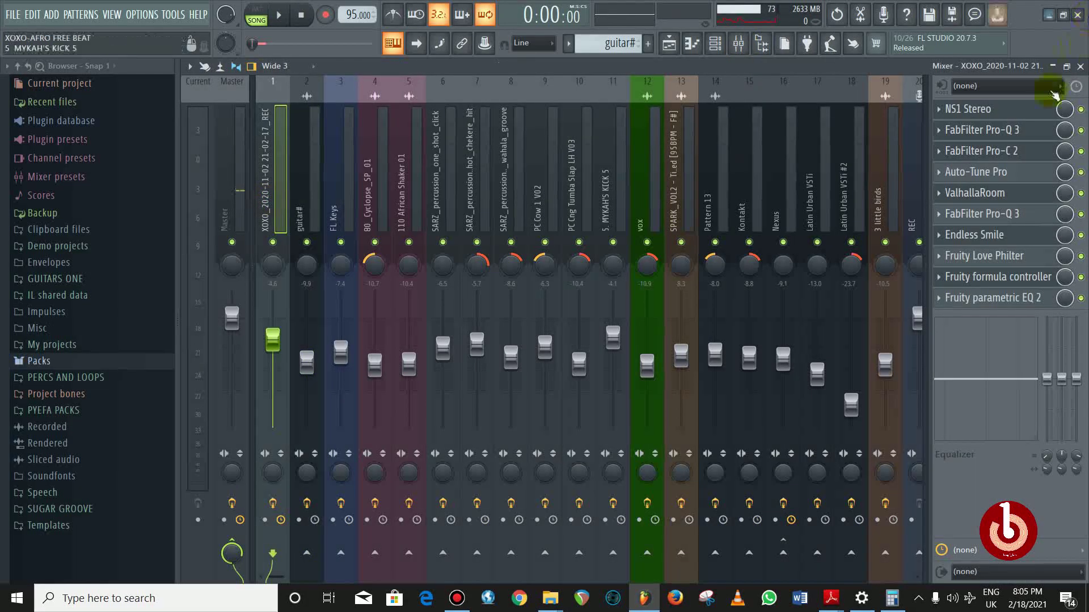
left_click(1021, 114)
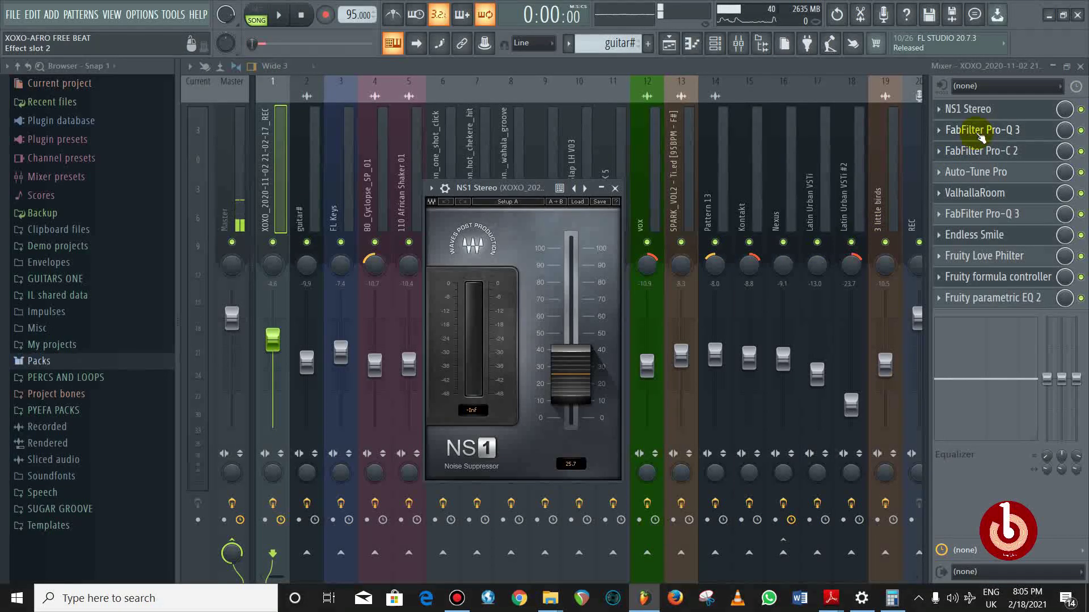
left_click(615, 188)
left_click(271, 505)
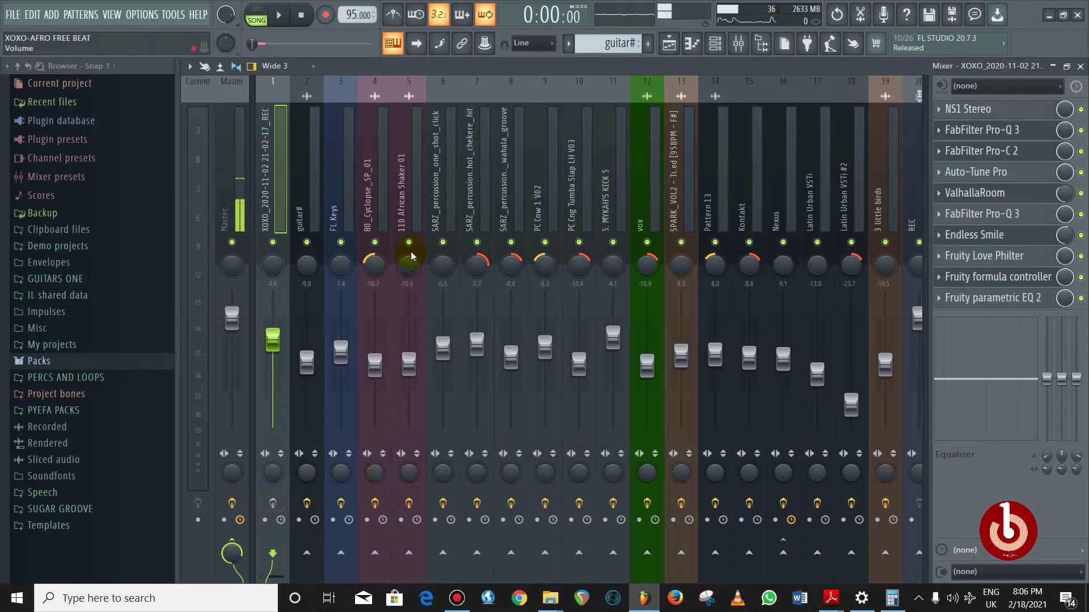
key("space")
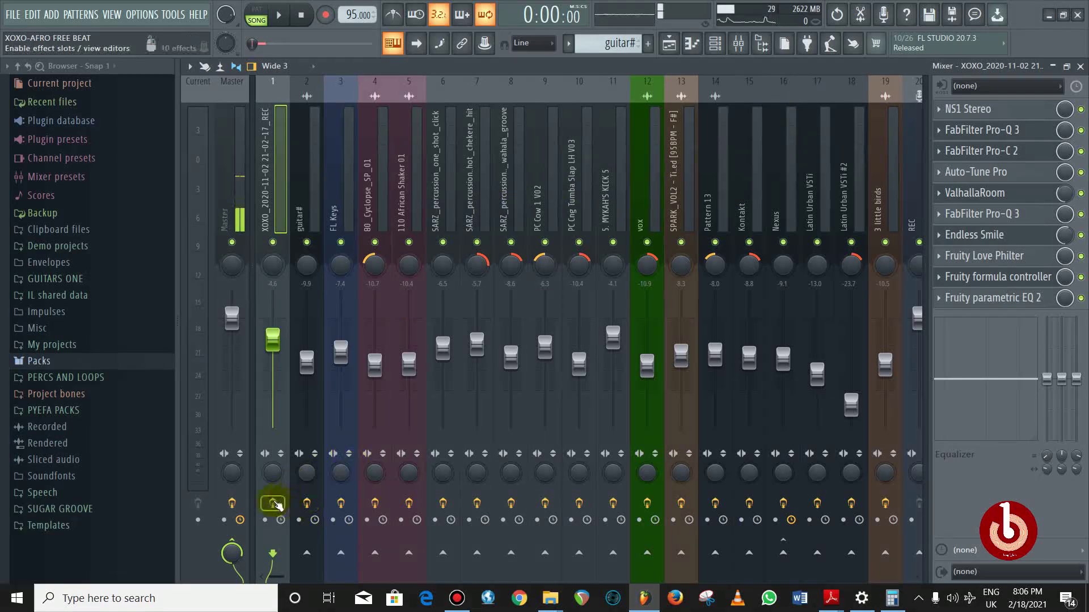
Review track 1's NS1 Stereo, first FabFilter Pro-Q 3, FabFilter Pro-C 2 and second Pro-Q 3 settings
left_click(1017, 116)
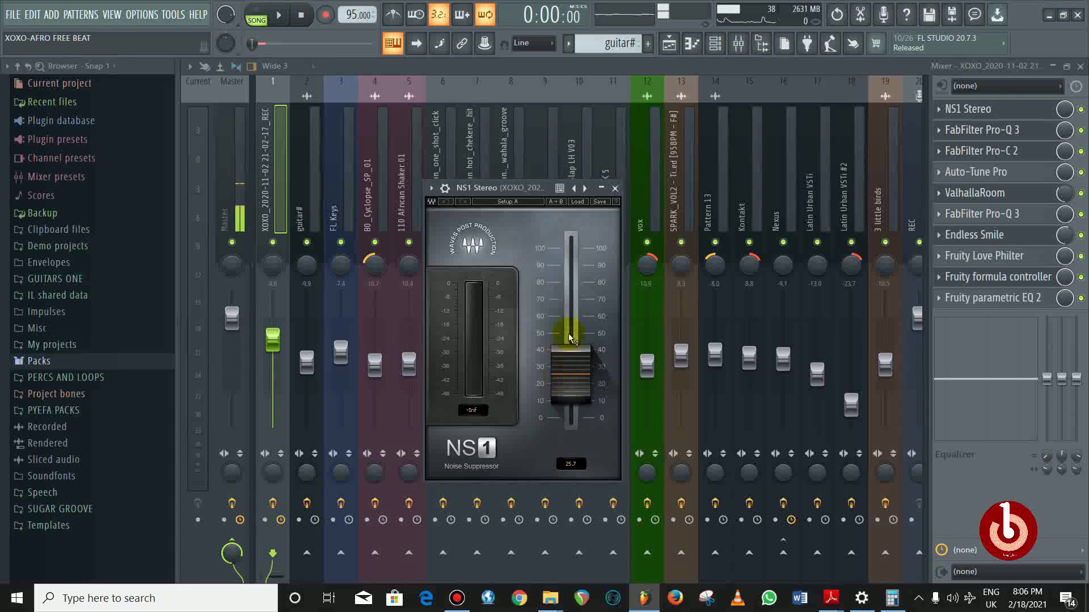
left_click(615, 188)
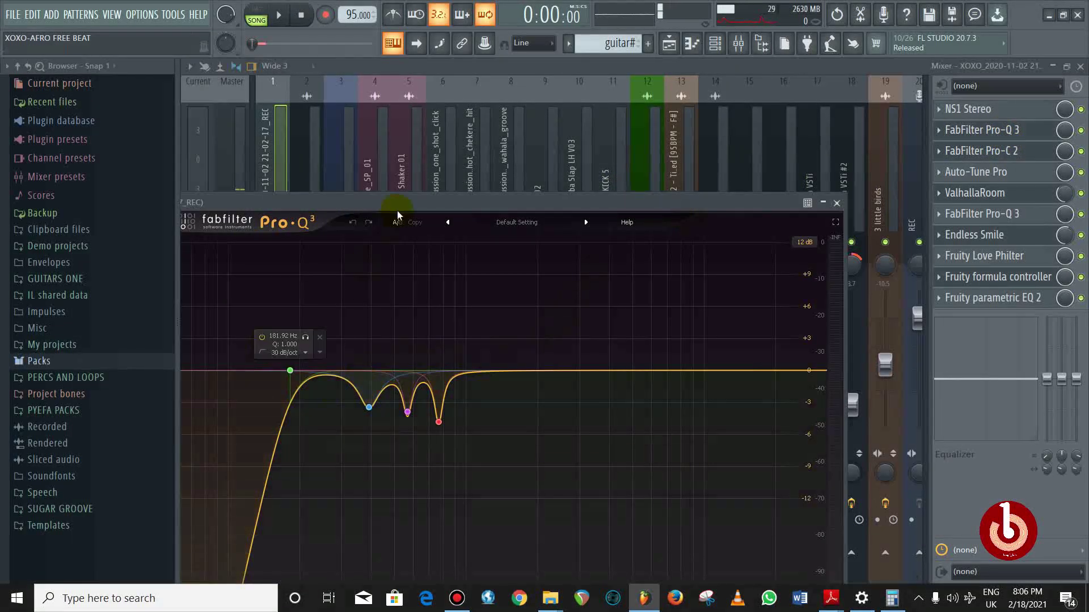
left_click_drag(441, 203, 475, 181)
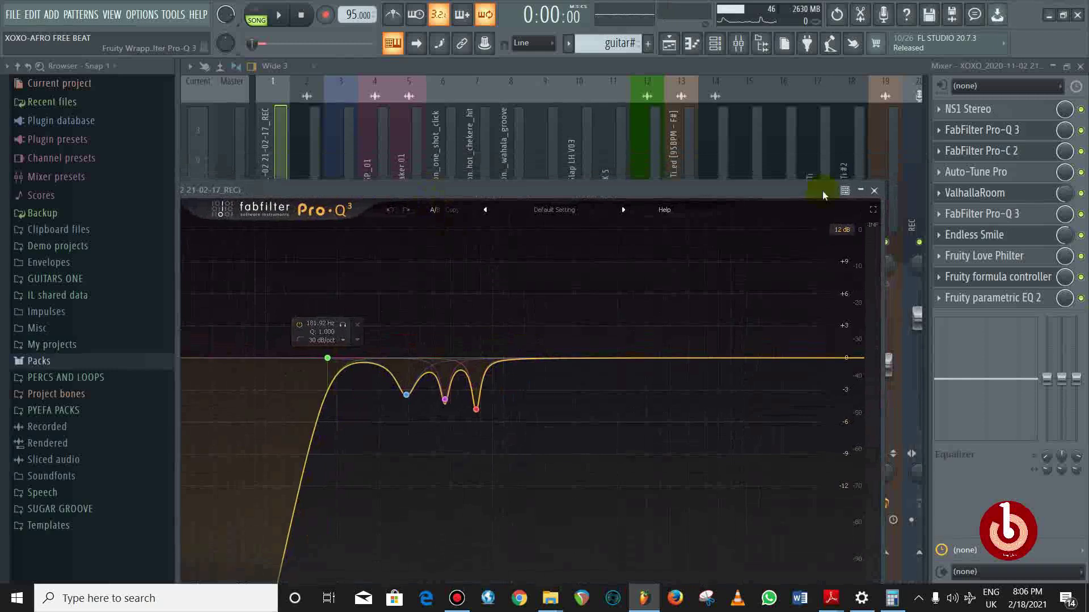
left_click(1000, 158)
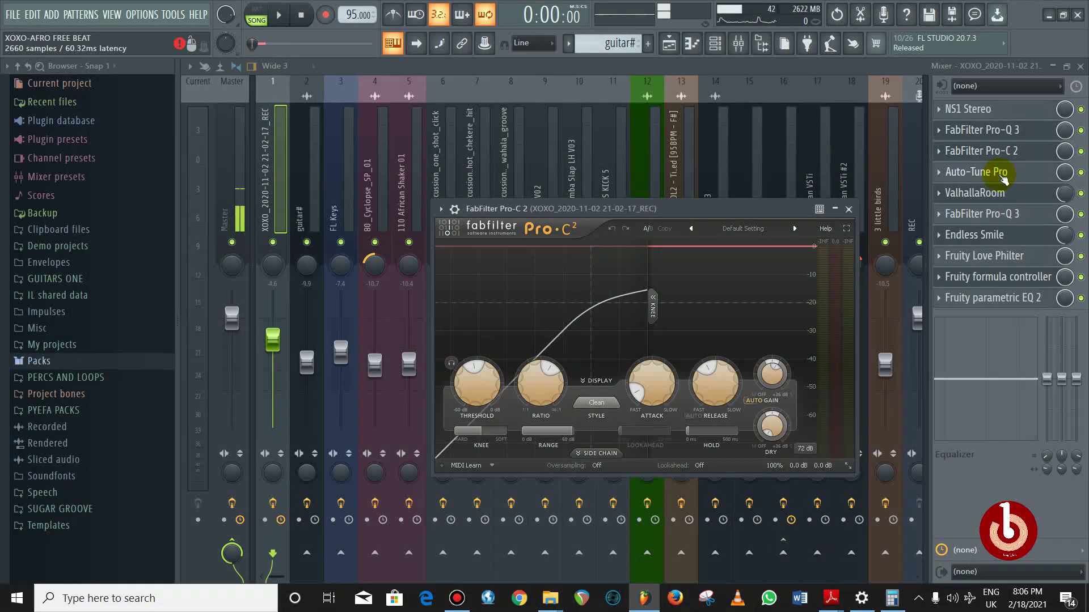
left_click(1008, 218)
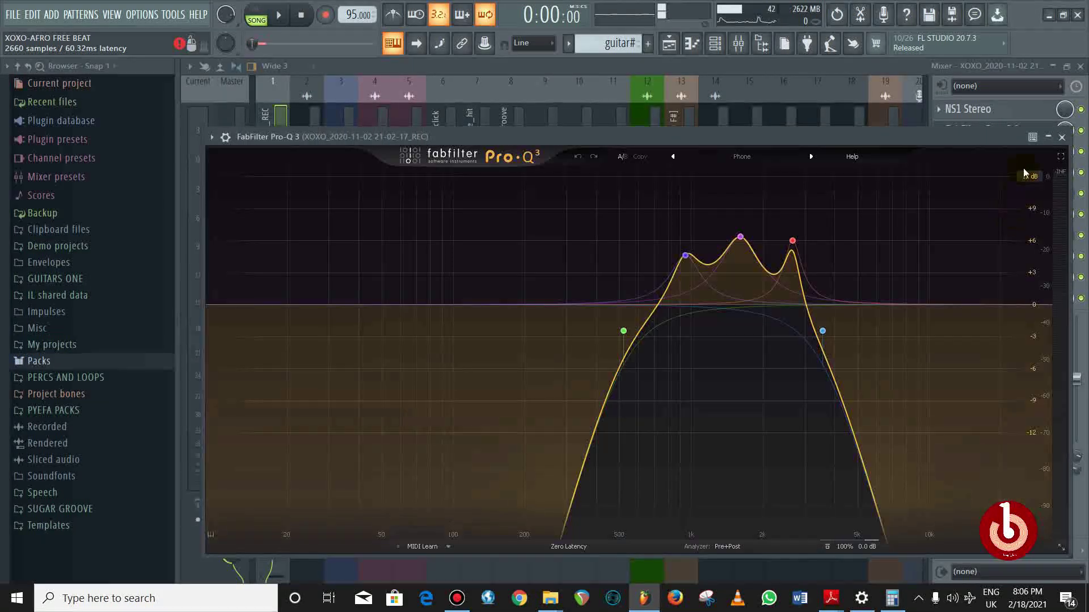
left_click(1060, 138)
Examine the Endless Smile intensity setting on track 1 and recheck the FabFilter Pro-Q 3 curve in effect slot 6
left_click(1002, 238)
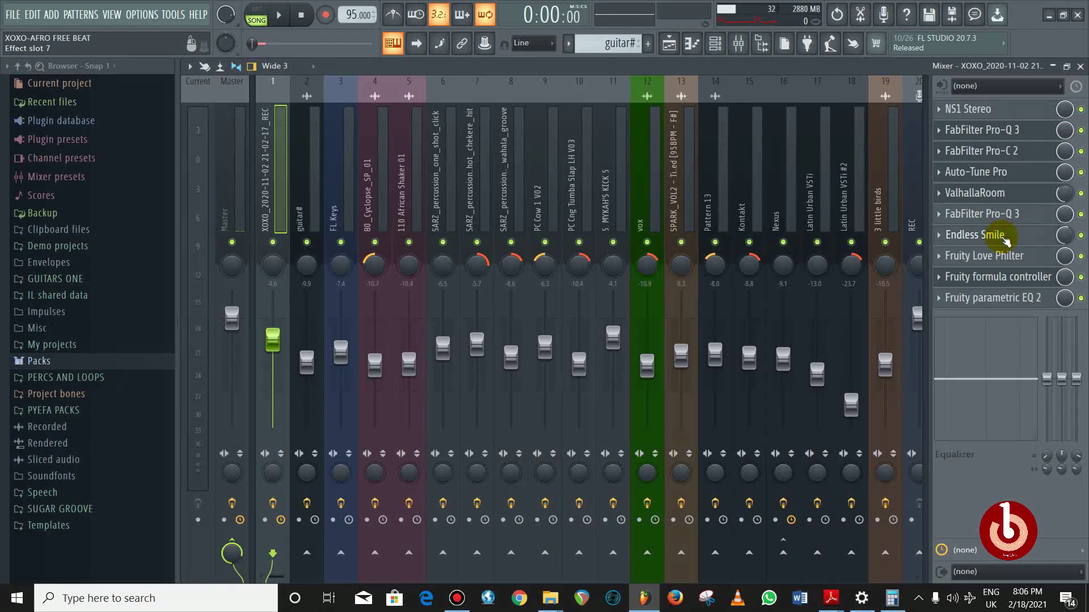
left_click(1002, 239)
left_click_drag(739, 237, 743, 238)
mouse_move(708, 229)
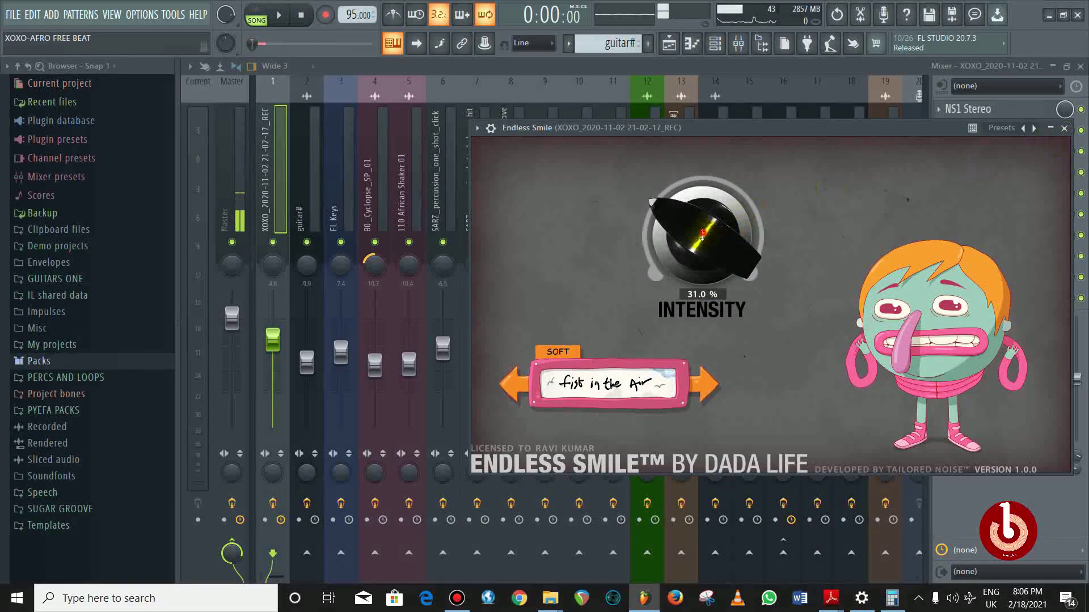
left_click(1064, 128)
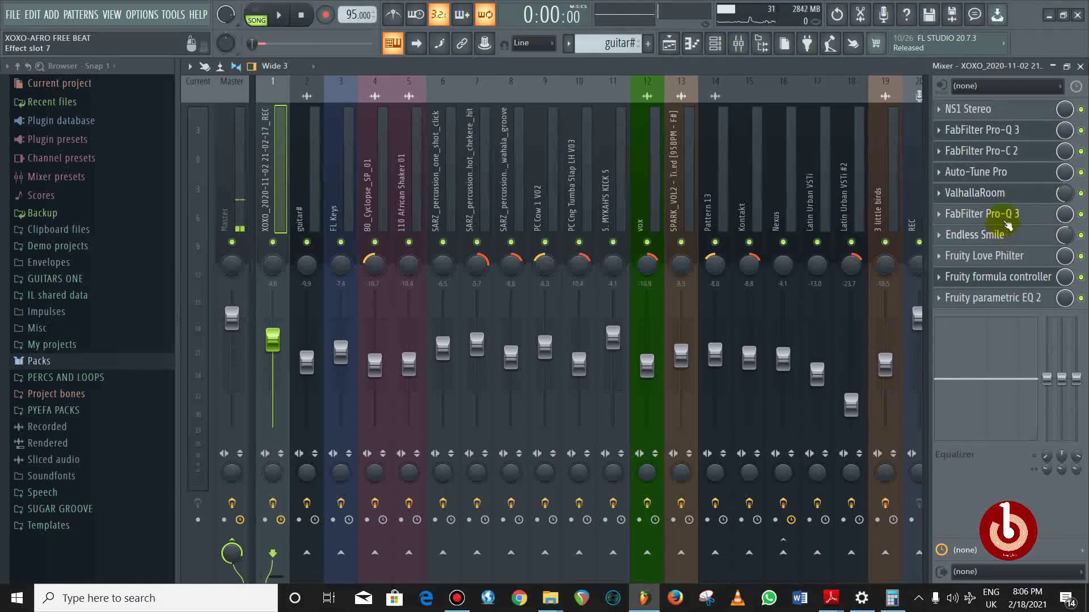
left_click(1006, 215)
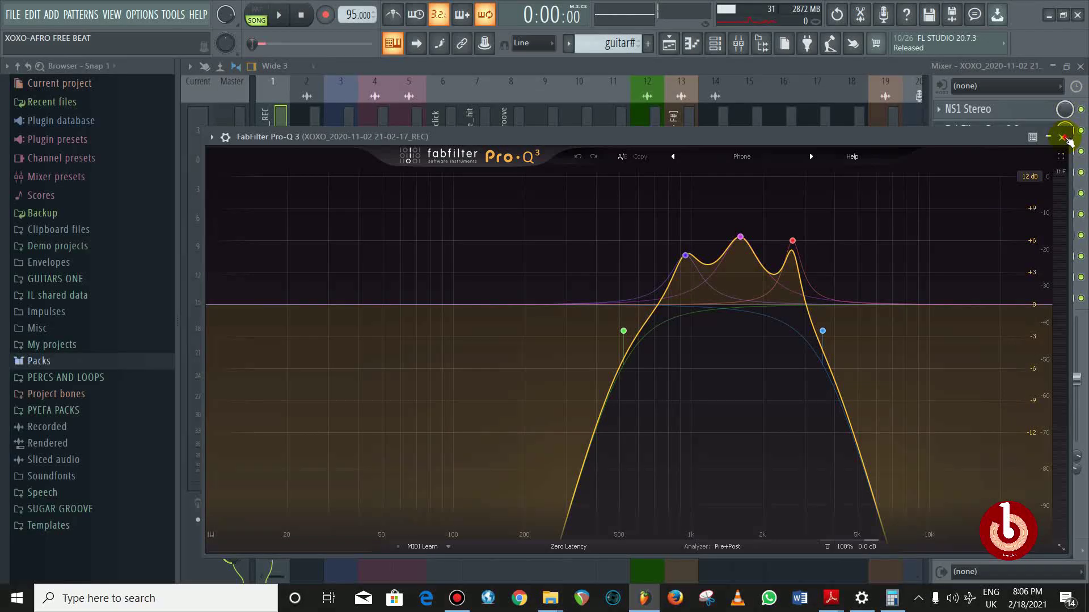
left_click(1064, 129)
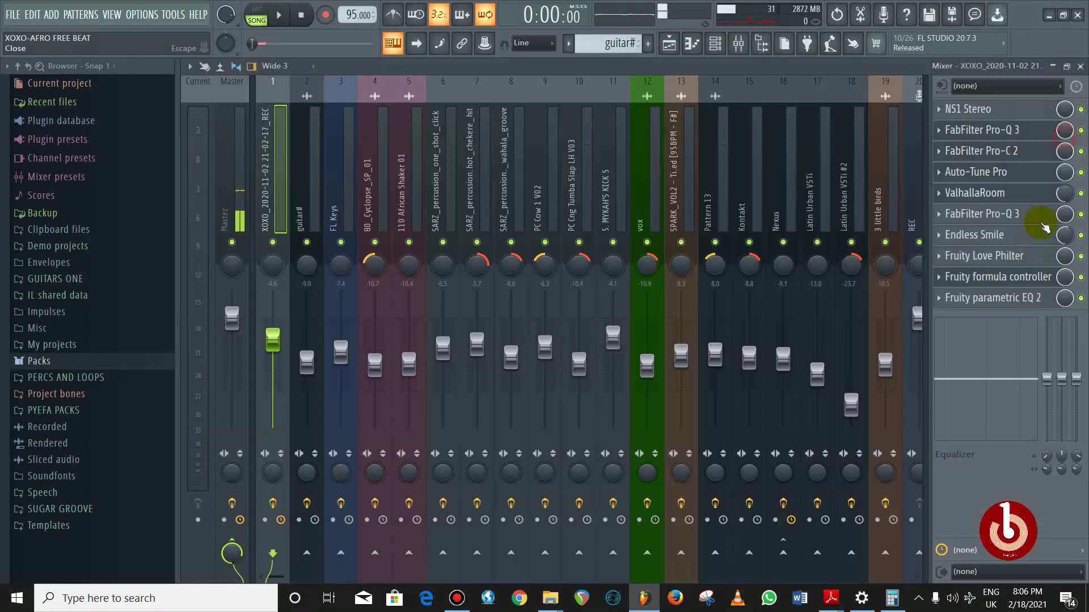
Review Fruity Love Philter and its preset list, look at Fruity parametric EQ 2, and return to the playlist
left_click(1011, 263)
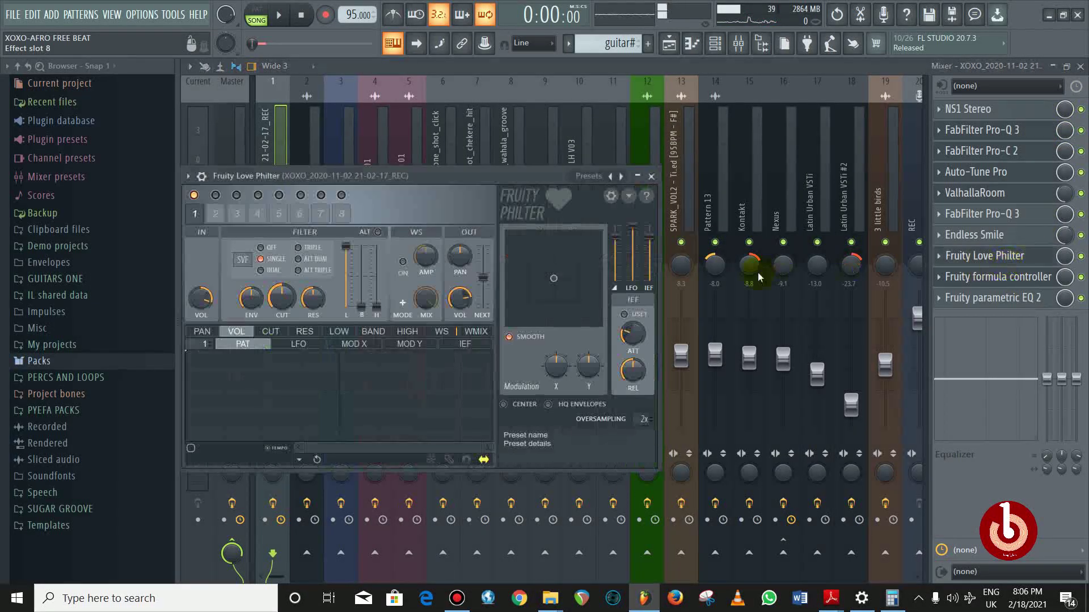
left_click(621, 177)
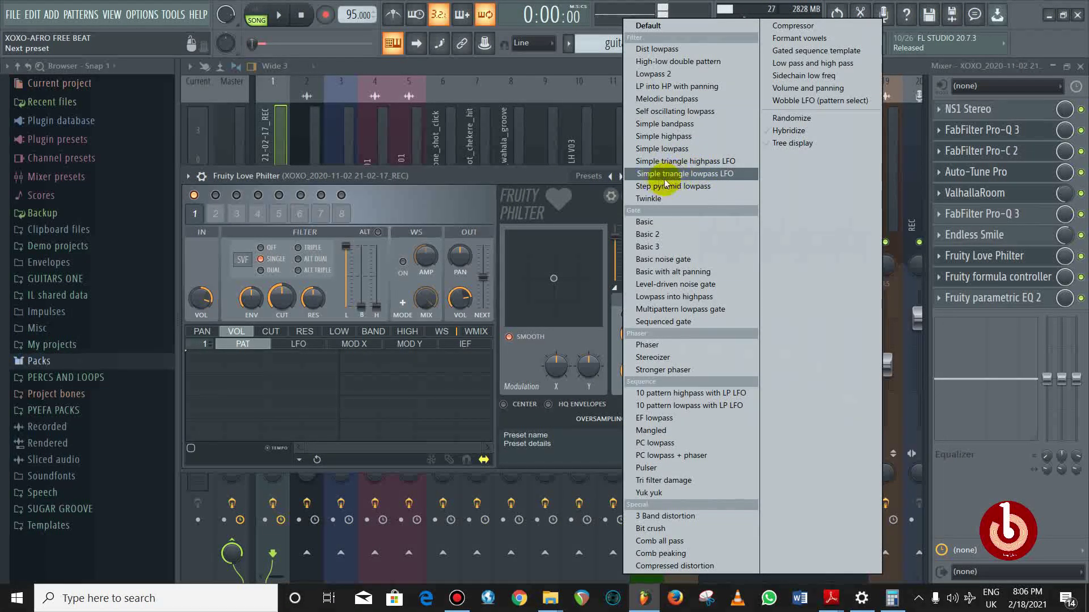
left_click(648, 26)
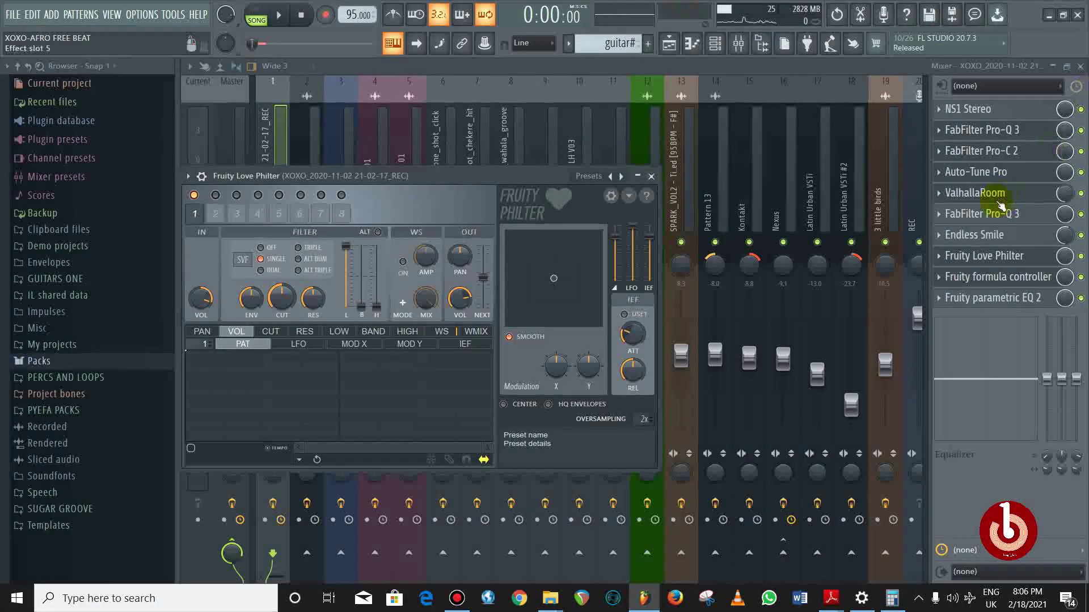
left_click(1018, 299)
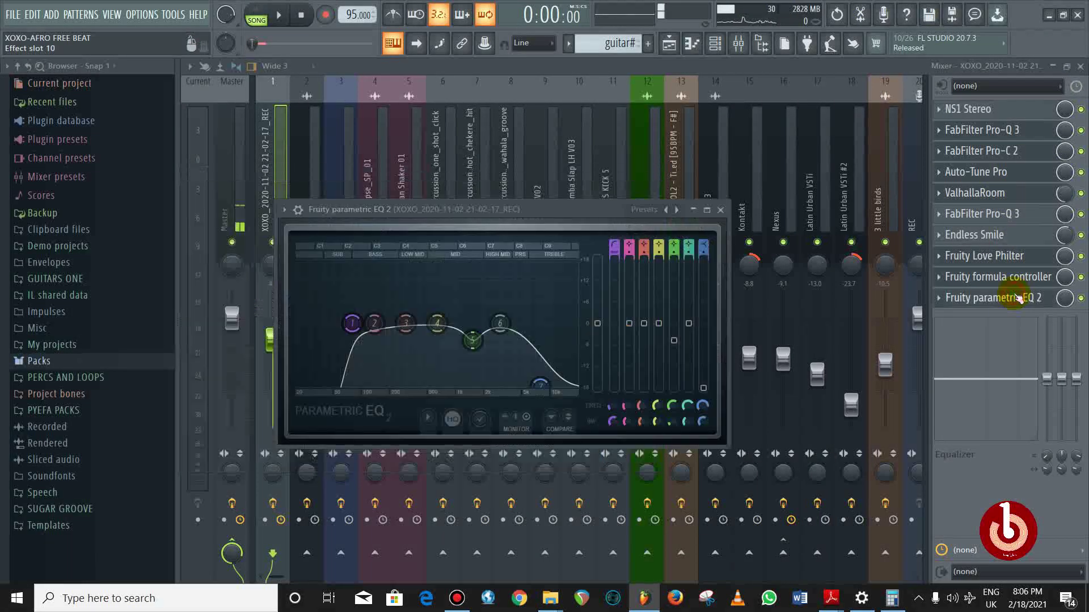
left_click(720, 210)
key("F5")
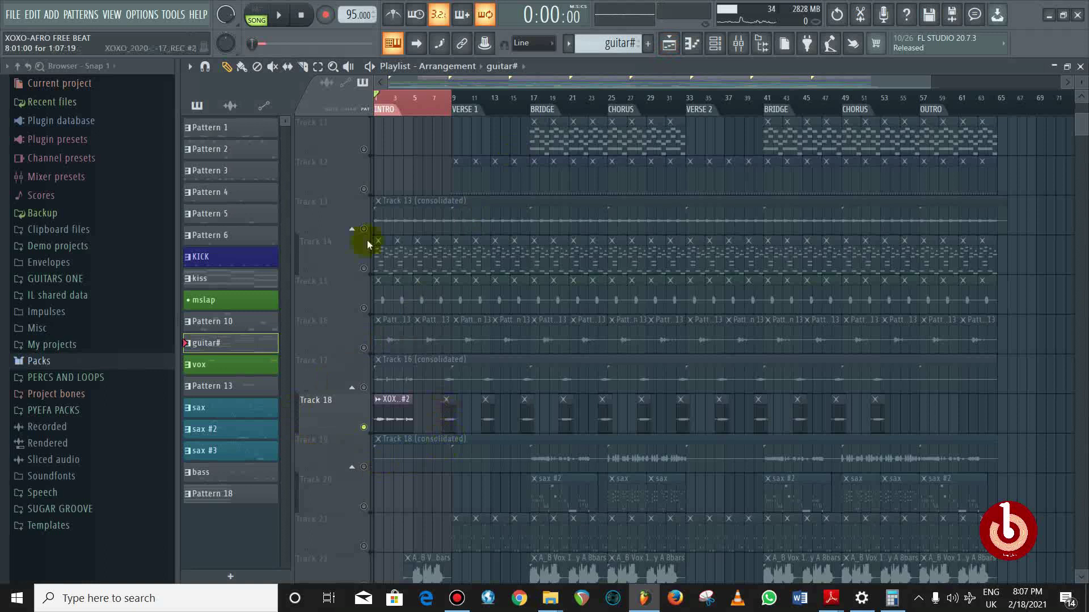
Solo Track 17, play the intro and bring in Track 13 during playback
right_click(360, 377)
right_click(363, 386)
key("space")
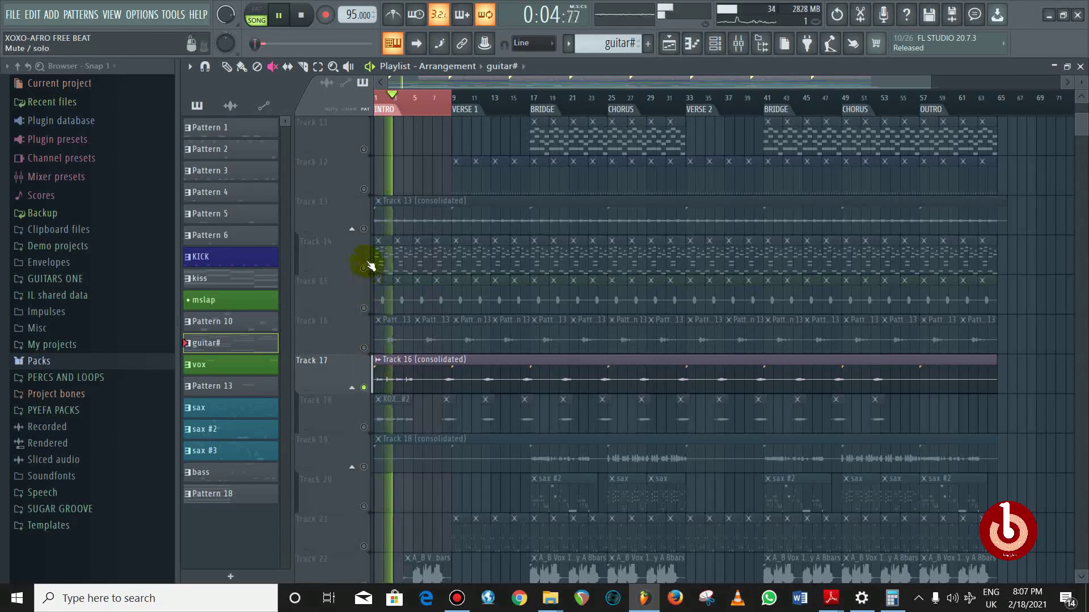
left_click(363, 230)
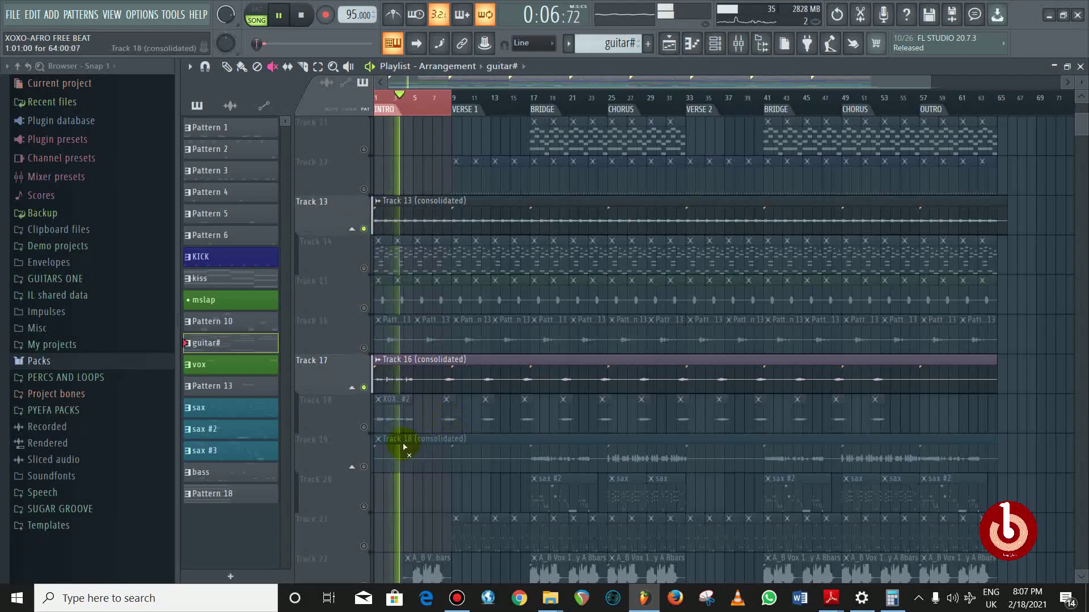
scroll(396, 397, "down", 1)
key("space")
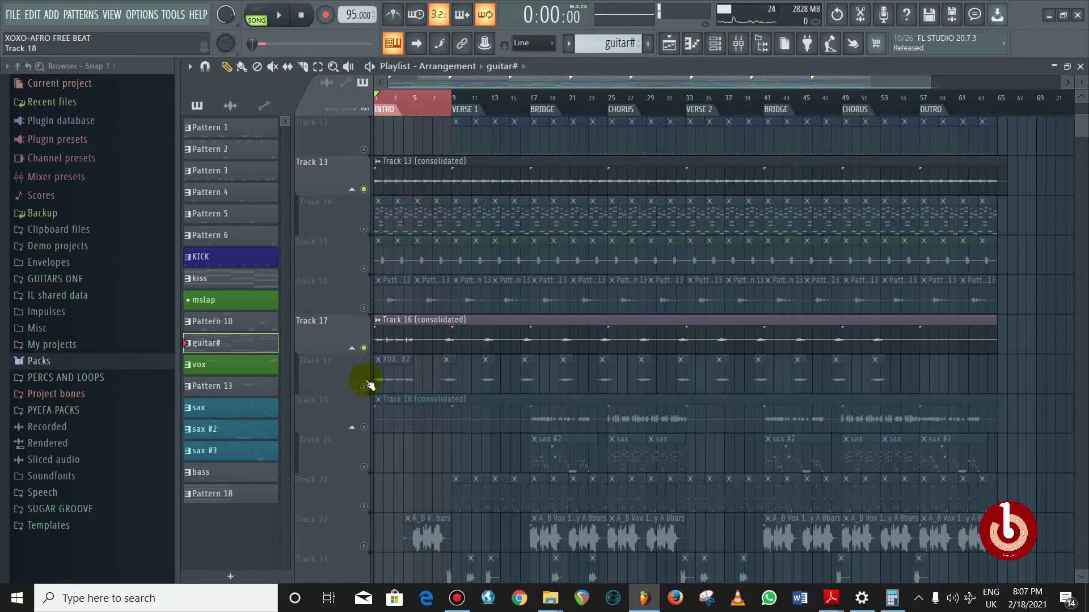
Unmute Track 15 alongside Tracks 13 and 17 and audition the start of the intro
scroll(389, 406, "up", 1)
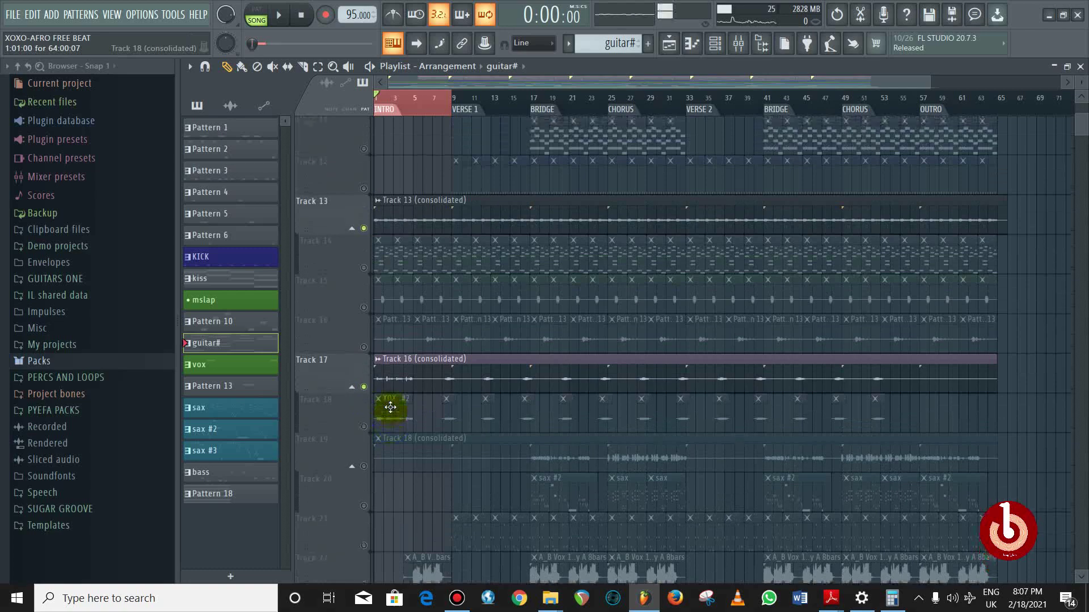
scroll(391, 285, "up", 1)
scroll(380, 306, "down", 1)
left_click(364, 307)
key("space")
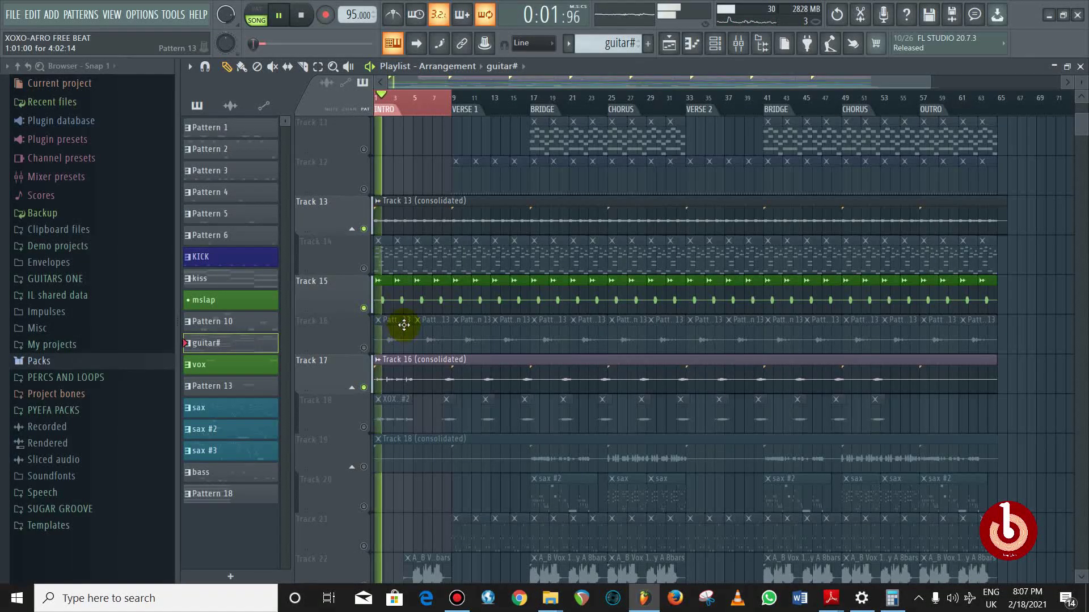
key("space")
Solo Track 15, add Track 13 back in and play the intro with both
right_click(364, 308)
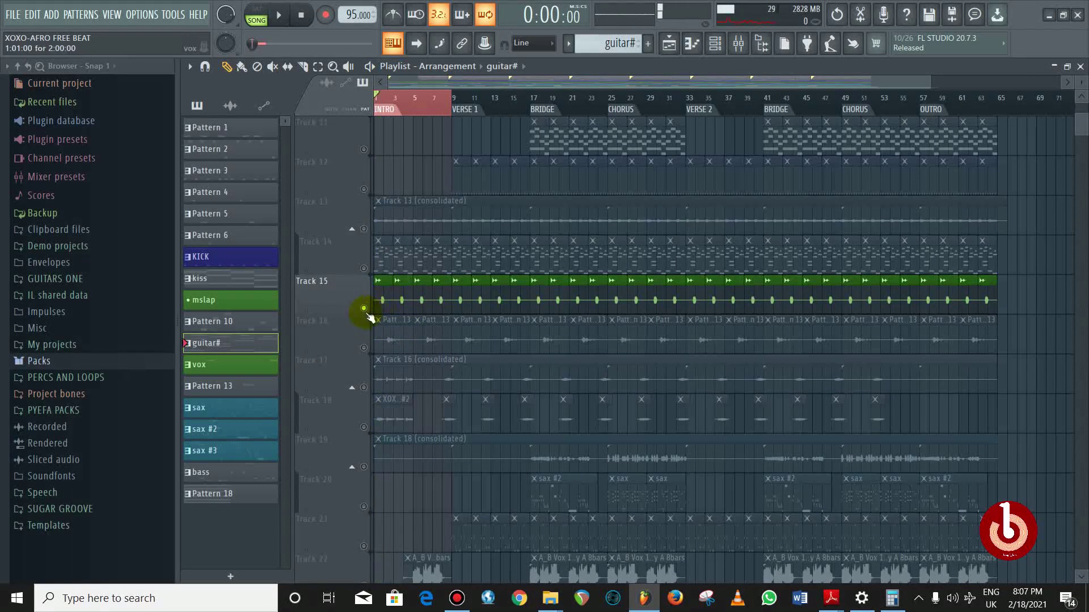
left_click(366, 227)
key("space")
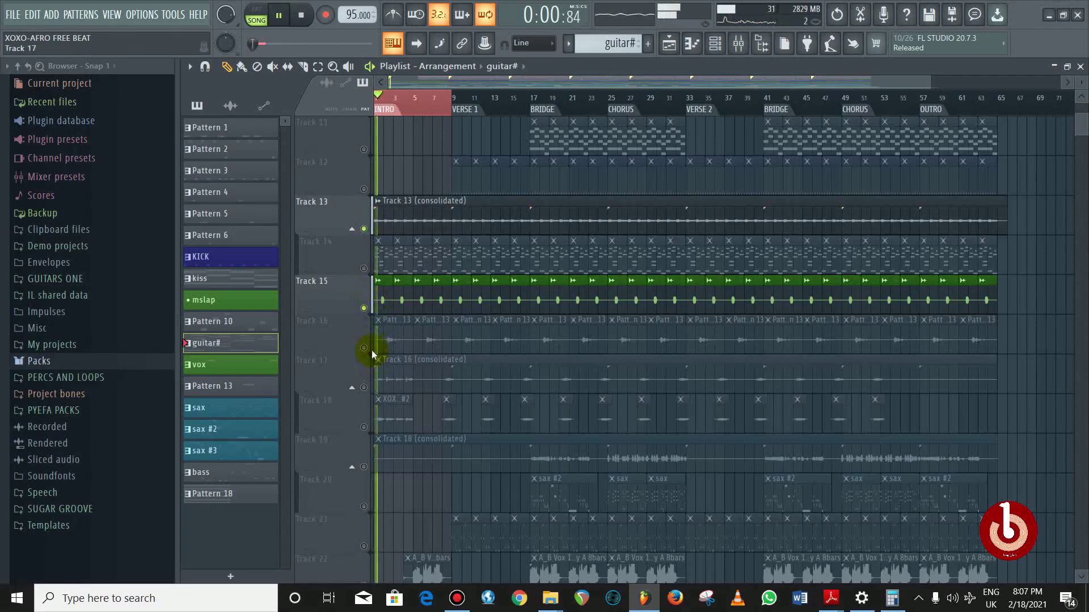
Open the vox clip's sample settings and review its mixer track's effects, including Fruity delay 2
left_click(391, 296)
left_click(392, 296)
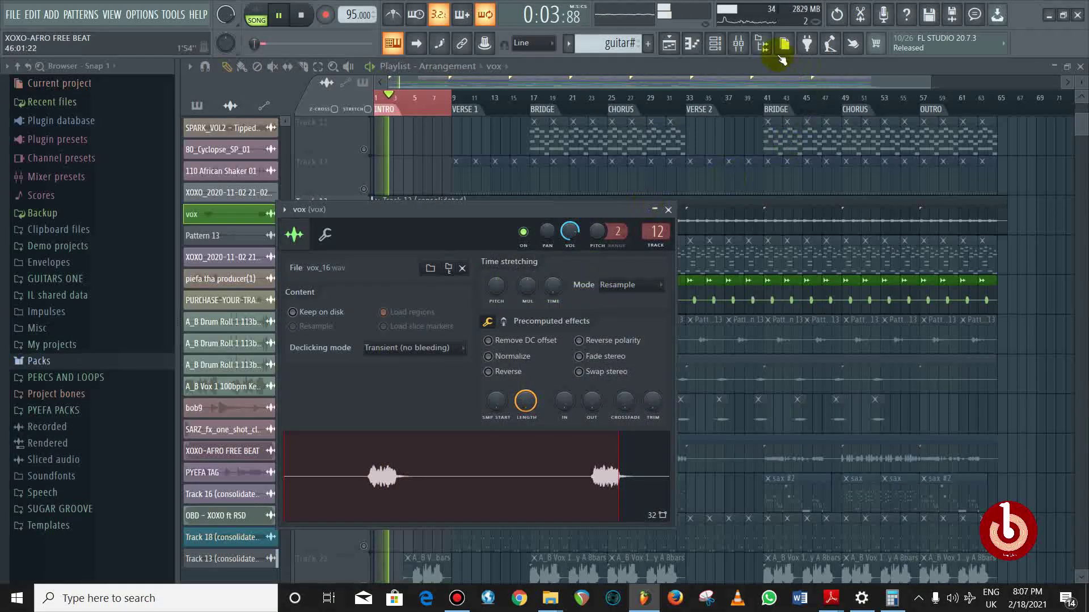
left_click(738, 43)
key("space")
left_click(976, 110)
left_click(981, 139)
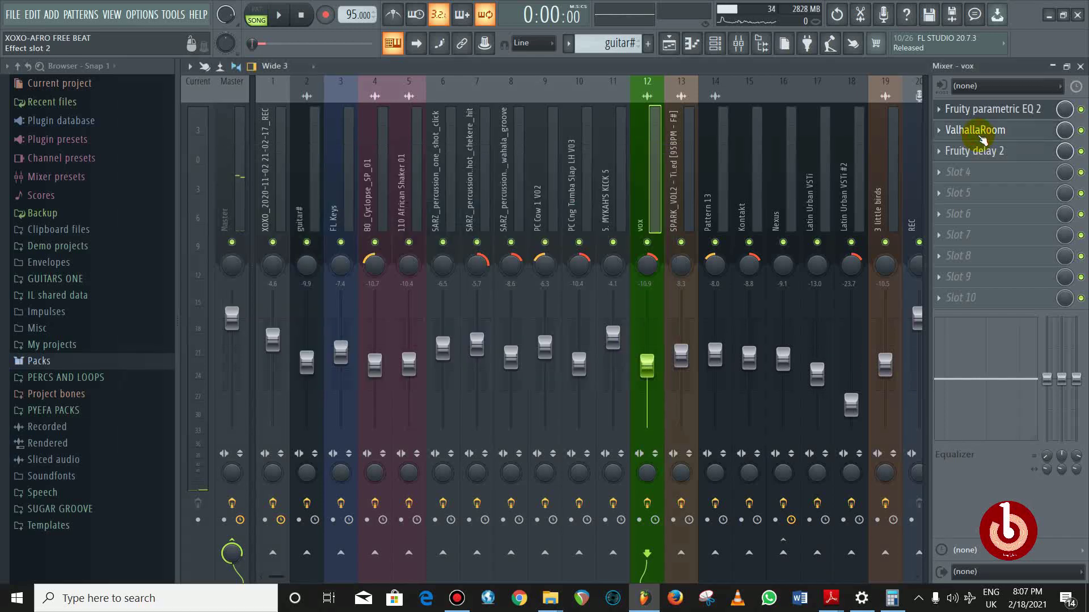
left_click(978, 151)
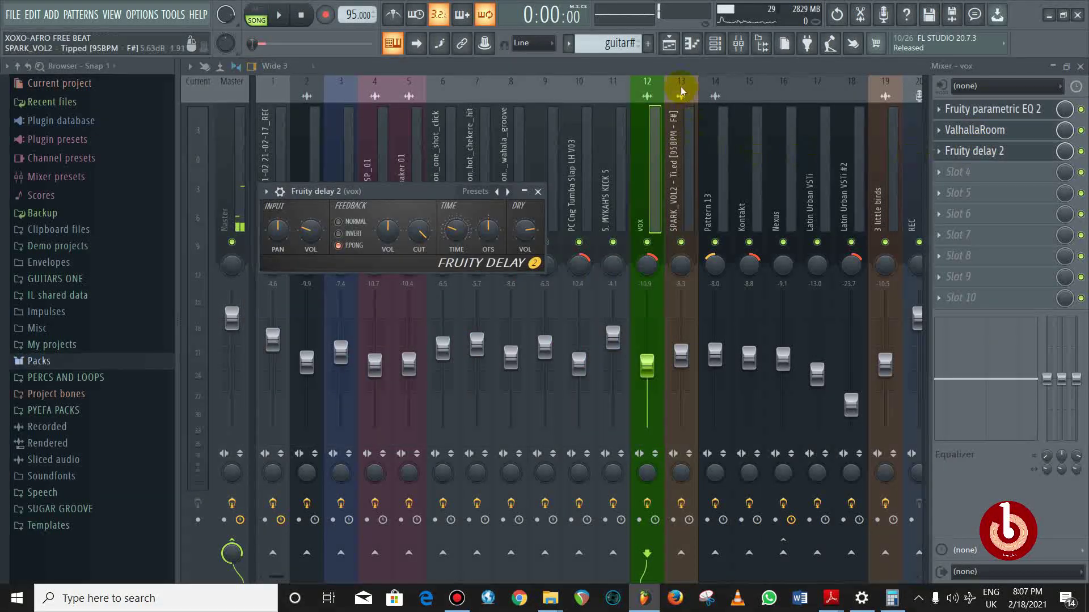
Return to the playlist, unmute Tracks 17 and 16 alongside Tracks 13 and 15, and play the intro
left_click(669, 43)
key("space")
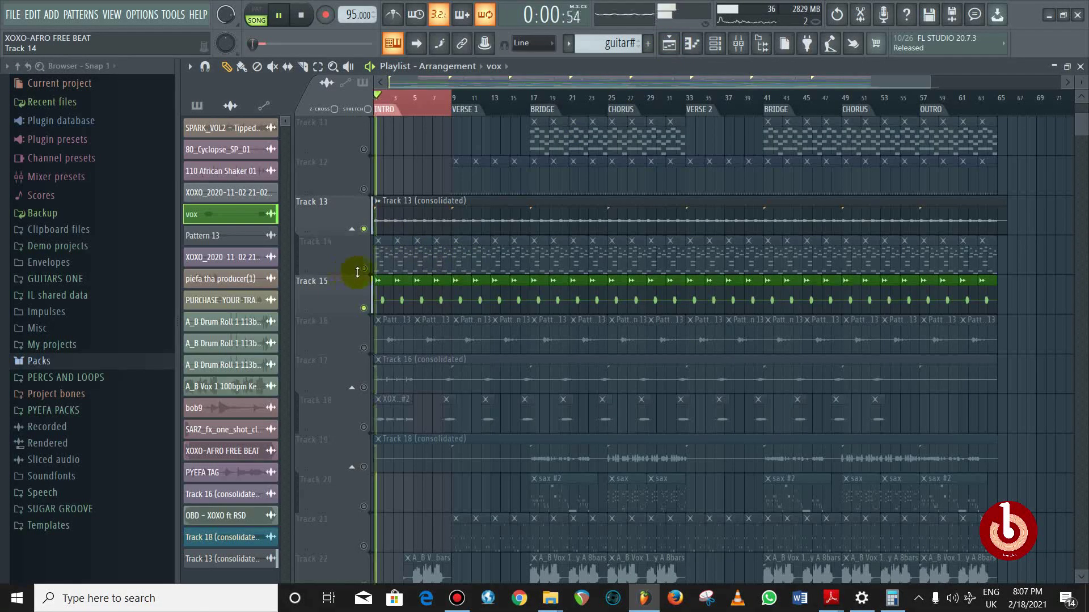
left_click(364, 388)
key("space")
left_click(365, 348)
key("space")
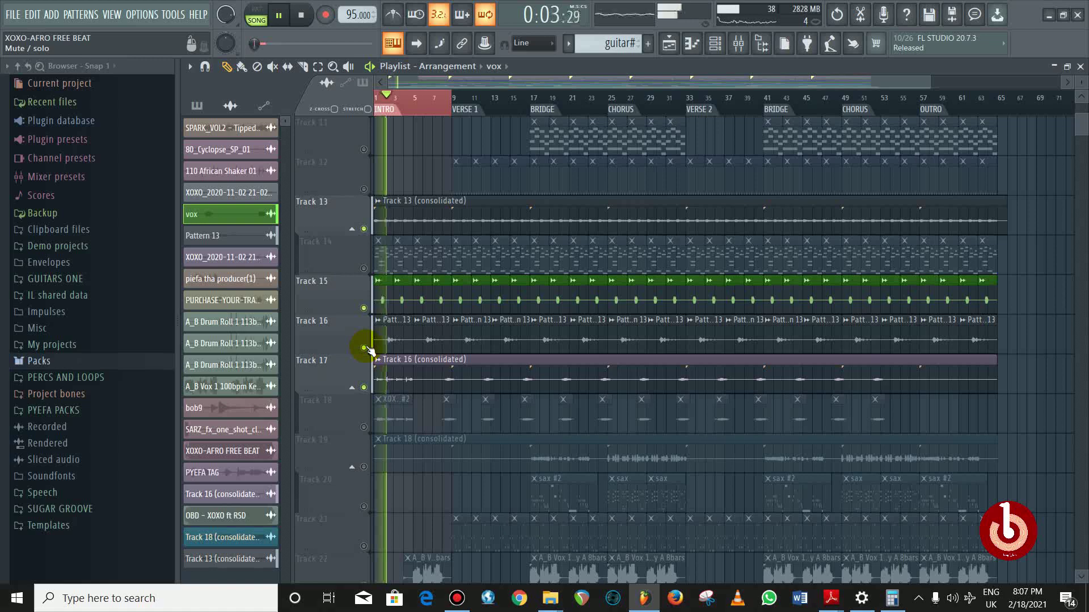
Solo Track 16 during playback, bring in Tracks 15, 14, 13 and 17 one by one, and stop playback
right_click(364, 348)
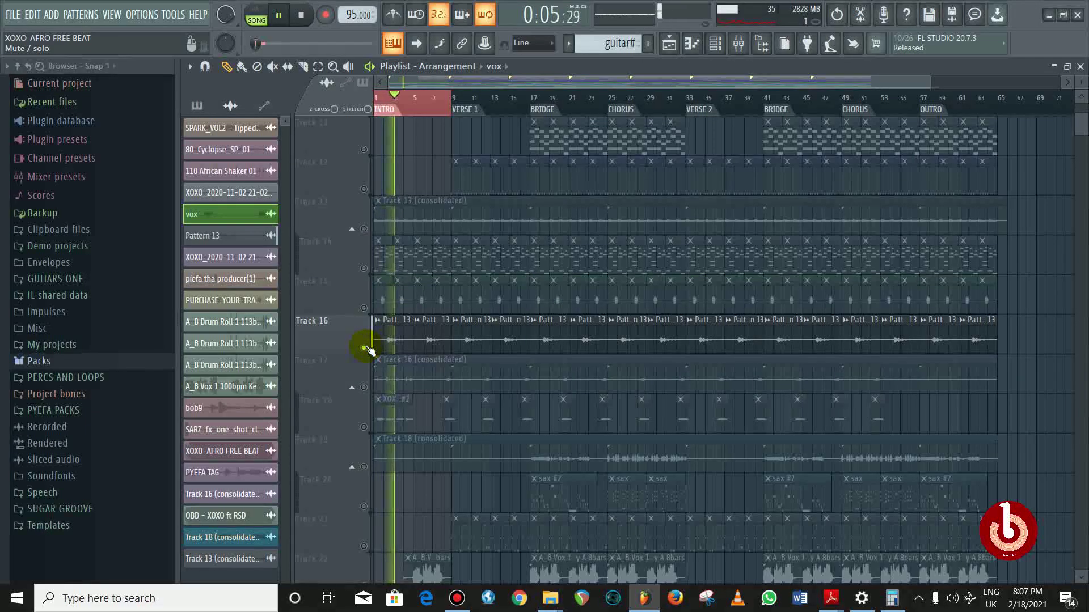
left_click(363, 308)
left_click(363, 268)
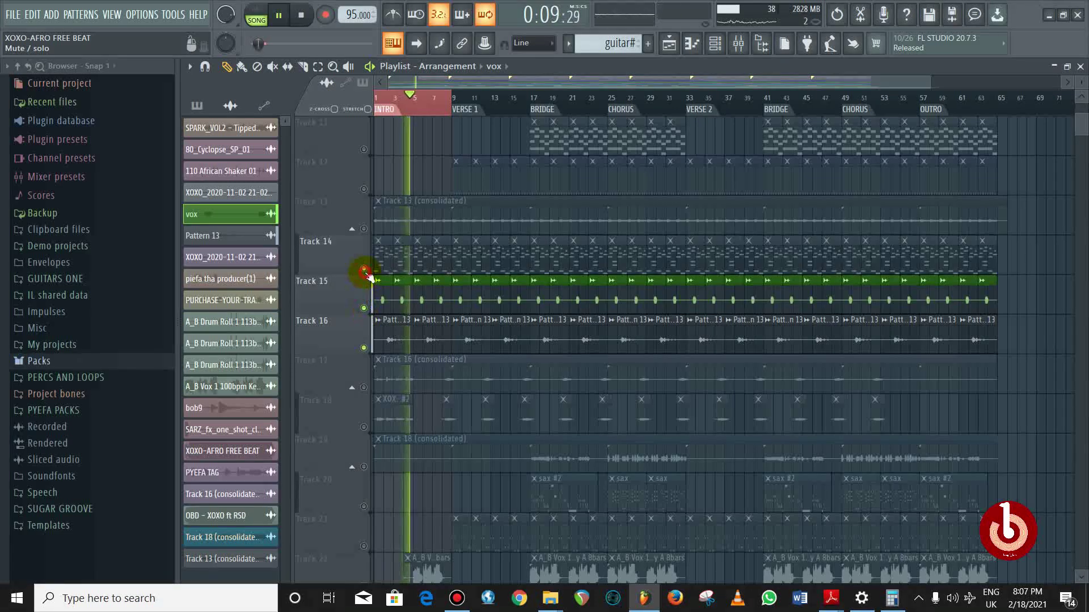
left_click(363, 229)
left_click(364, 387)
scroll(385, 441, "down", 2)
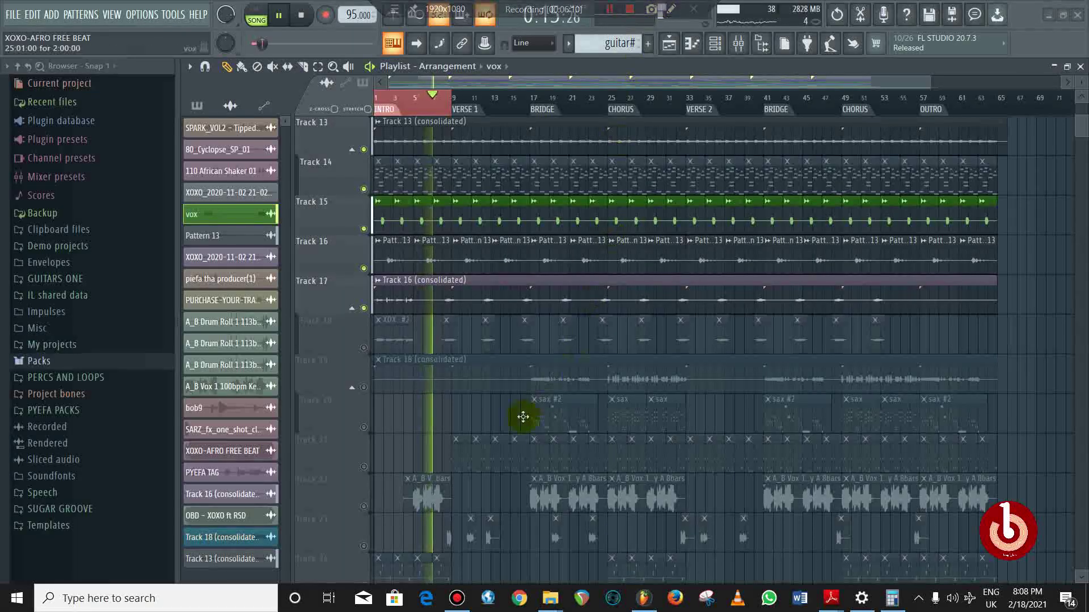
scroll(511, 425, "down", 3)
scroll(482, 445, "down", 2)
key("space")
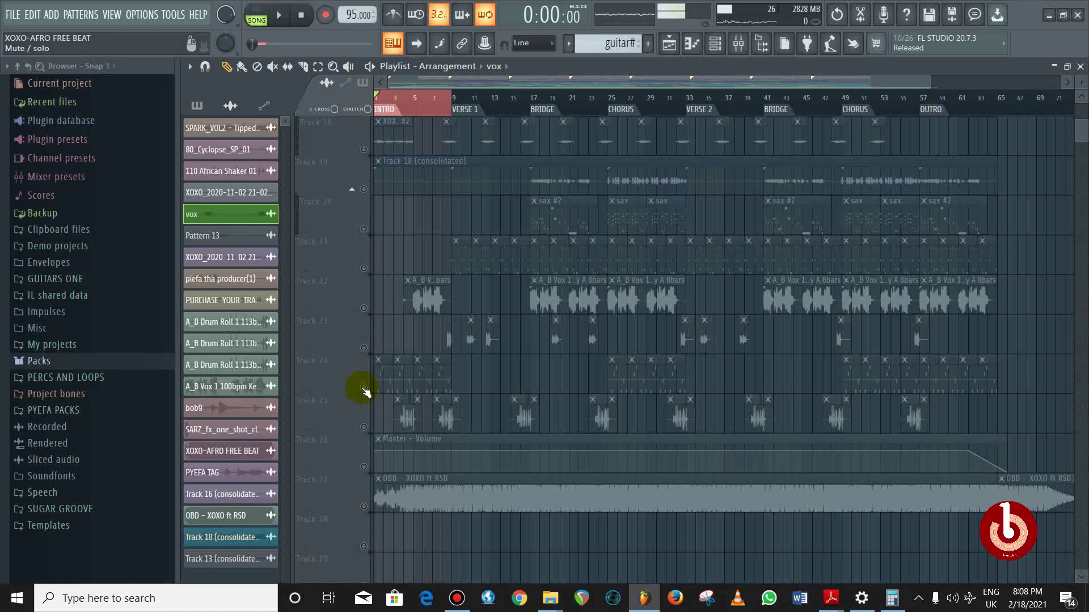
Solo Track 24 and play its Pattern 10 clips in the intro
left_click(363, 388)
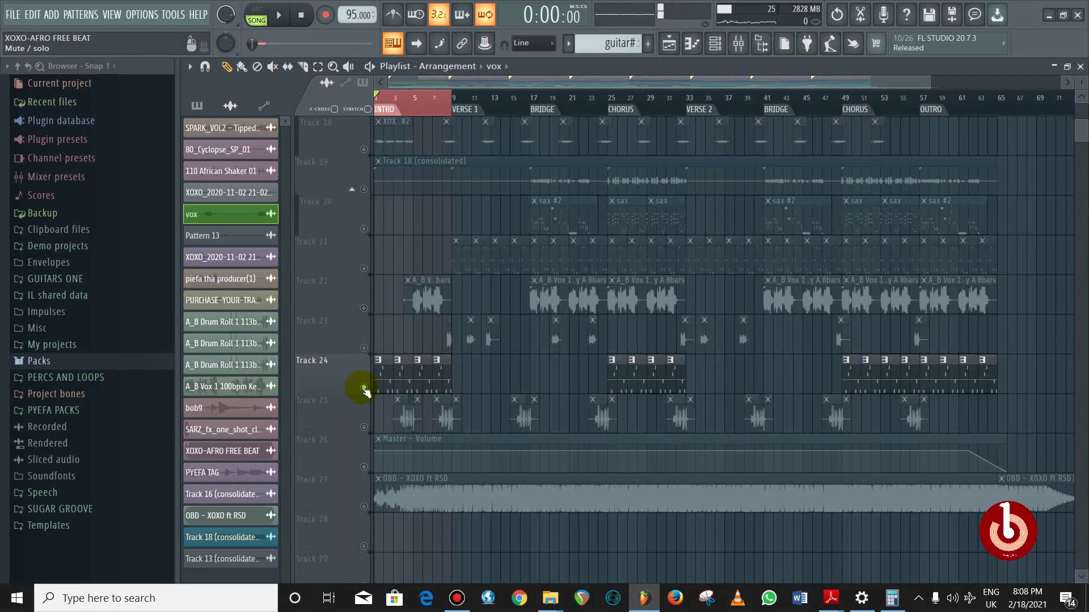
key("space")
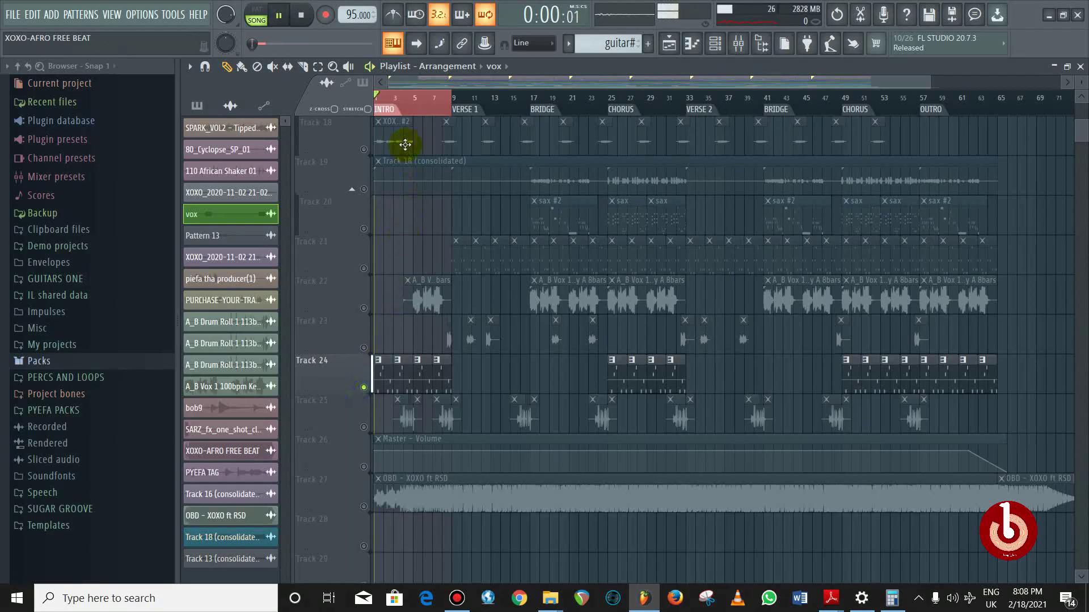
scroll(440, 108, "up", 5)
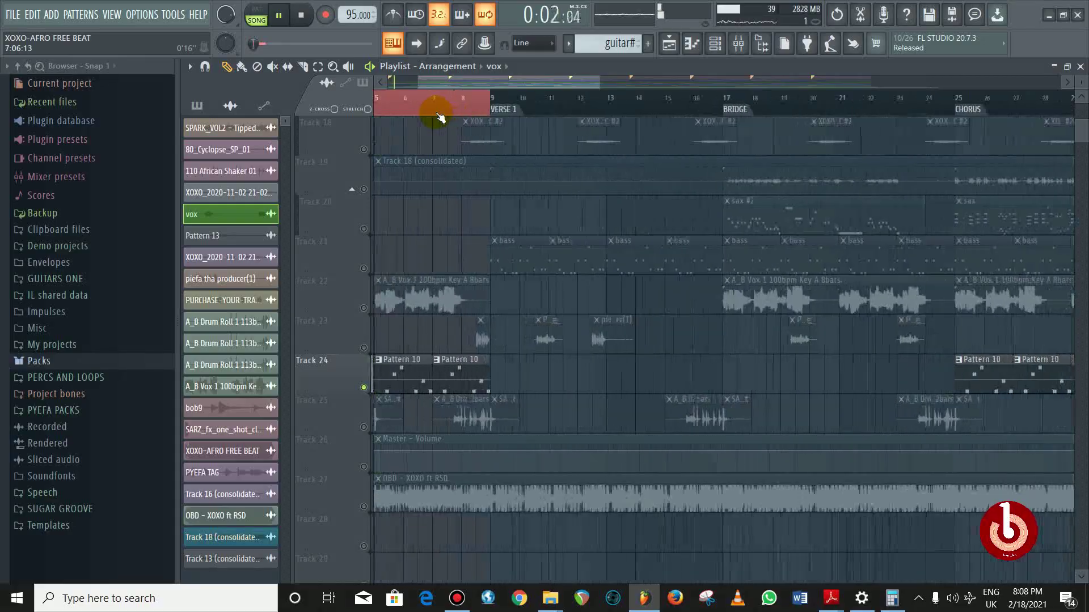
Review the Kontakt mixer track's Fruity parametric EQ 2, return to the playlist and stop playback
left_click(738, 43)
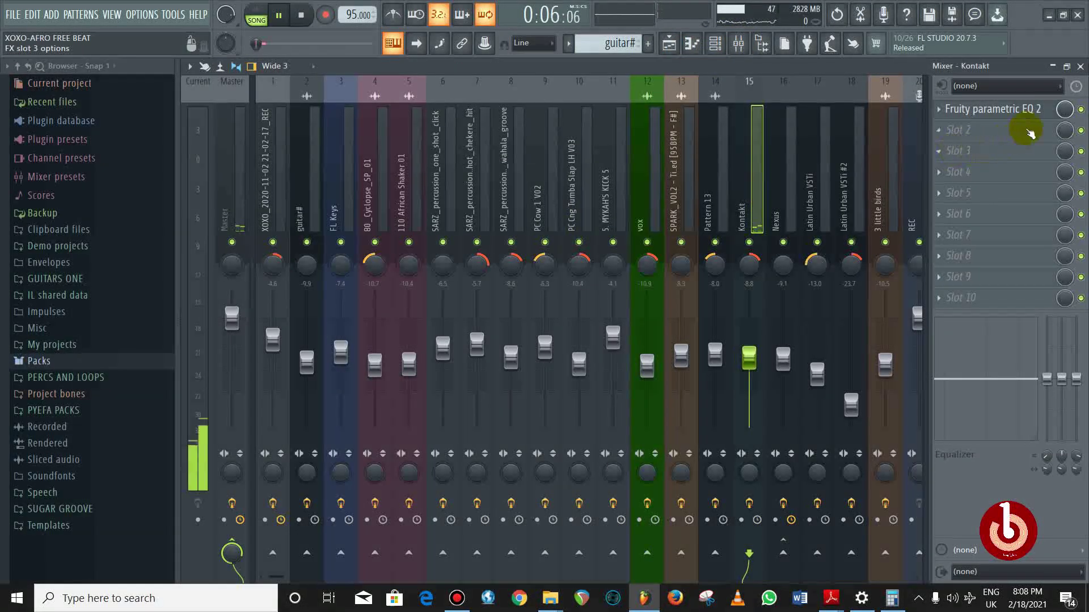
left_click(1000, 112)
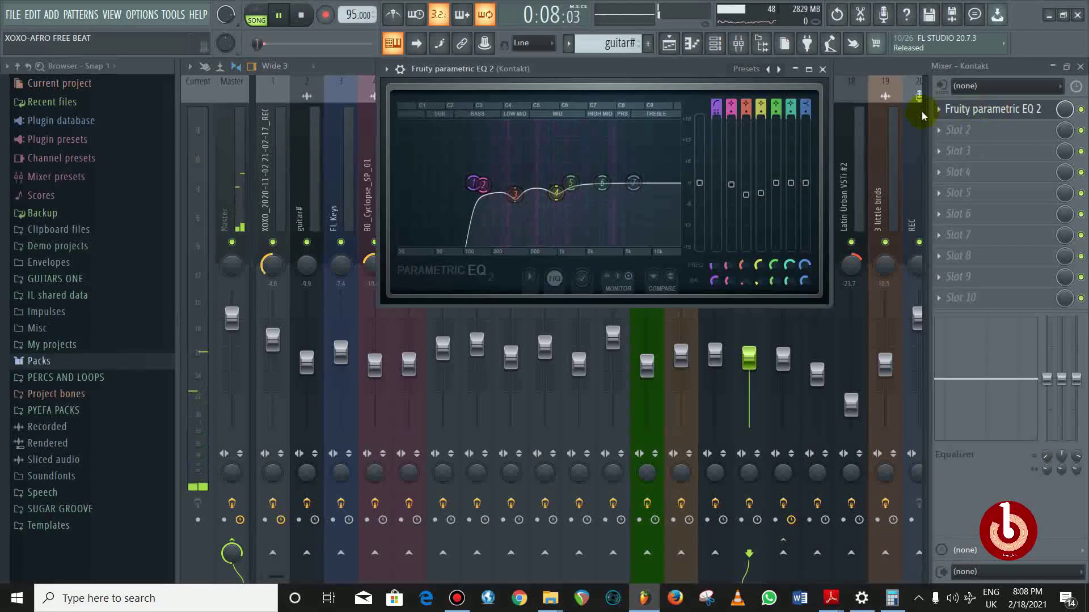
left_click(822, 69)
left_click(668, 43)
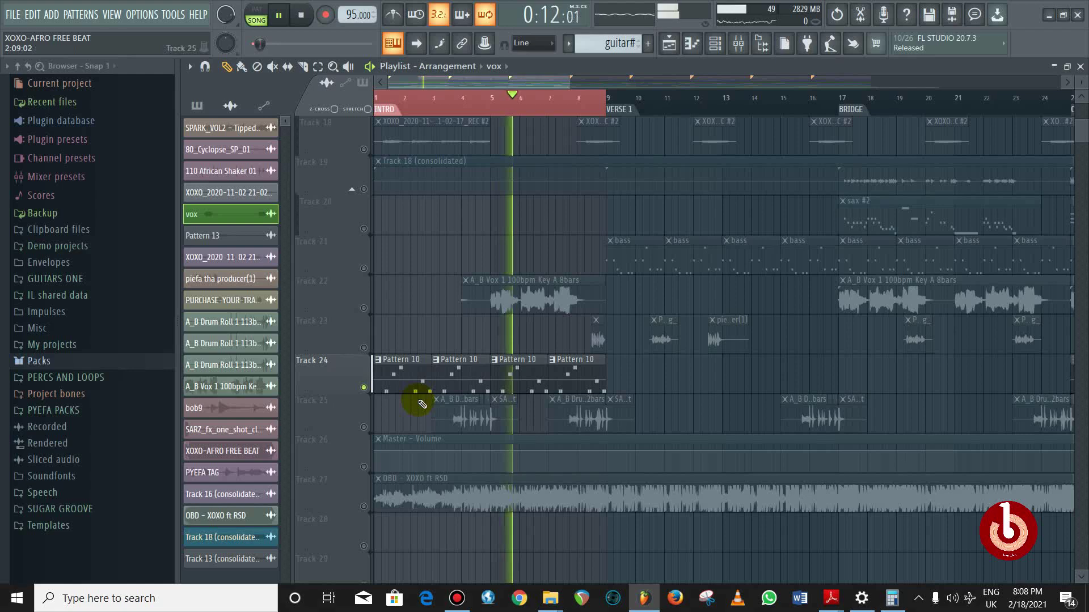
key("space")
Unsolo Track 24, mute the OBD - XOXO ft RSD clip on Track 27, and play the intro with the other tracks
left_click(364, 388, "ctrl")
scroll(367, 390, "up", 4)
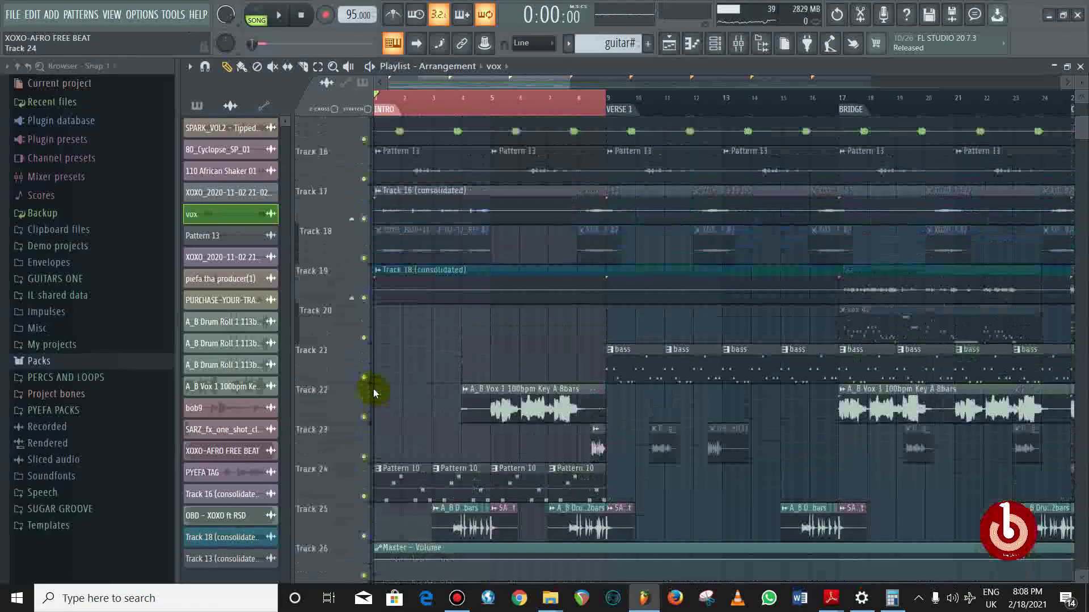
scroll(351, 386, "down", 4)
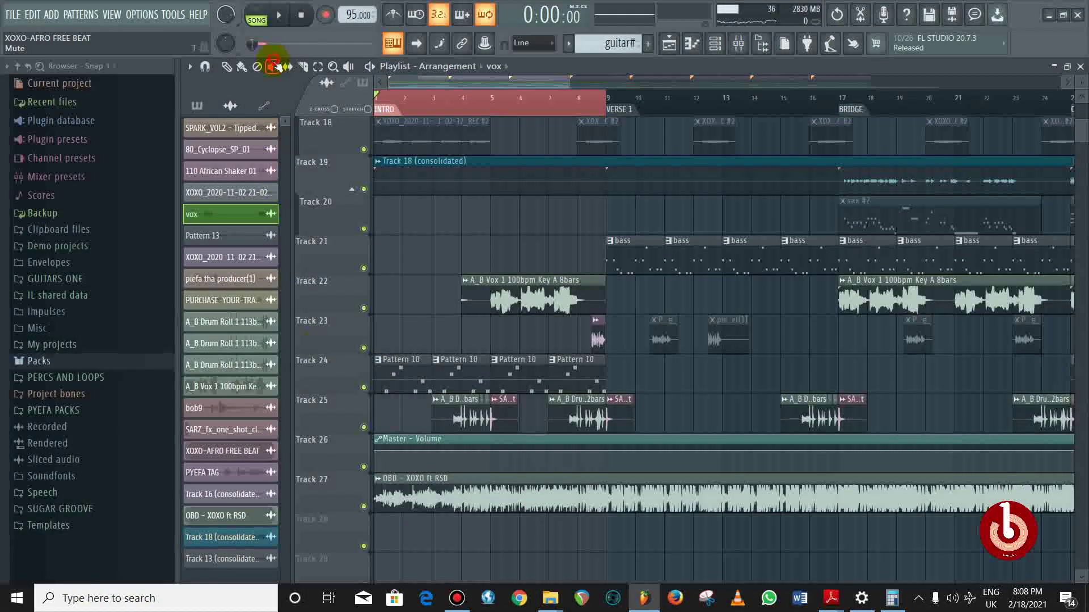
left_click(548, 493)
key("space")
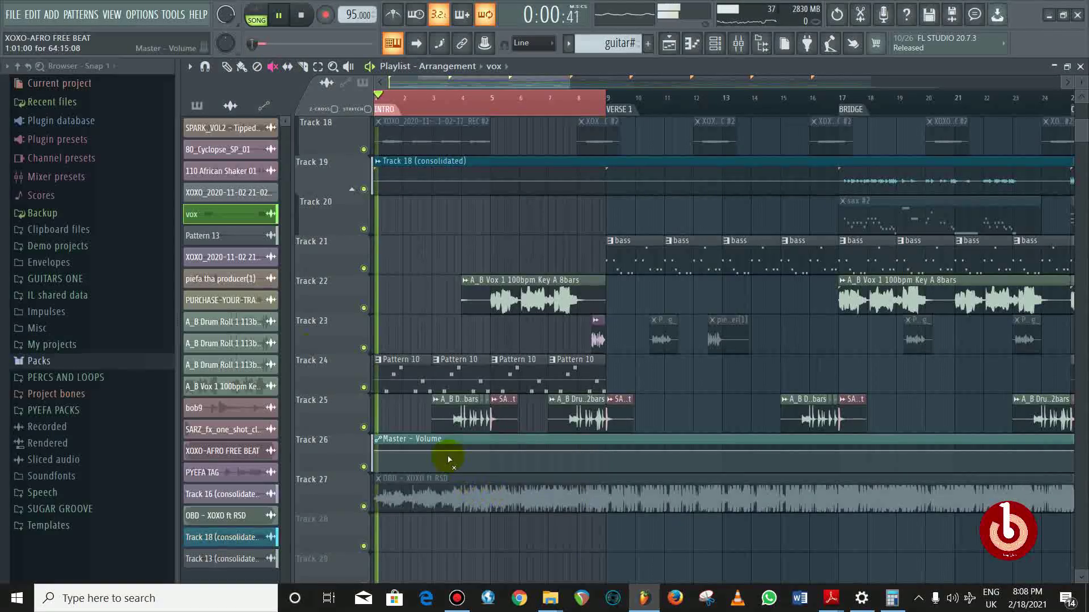
scroll(454, 454, "up", 2)
left_click(227, 66)
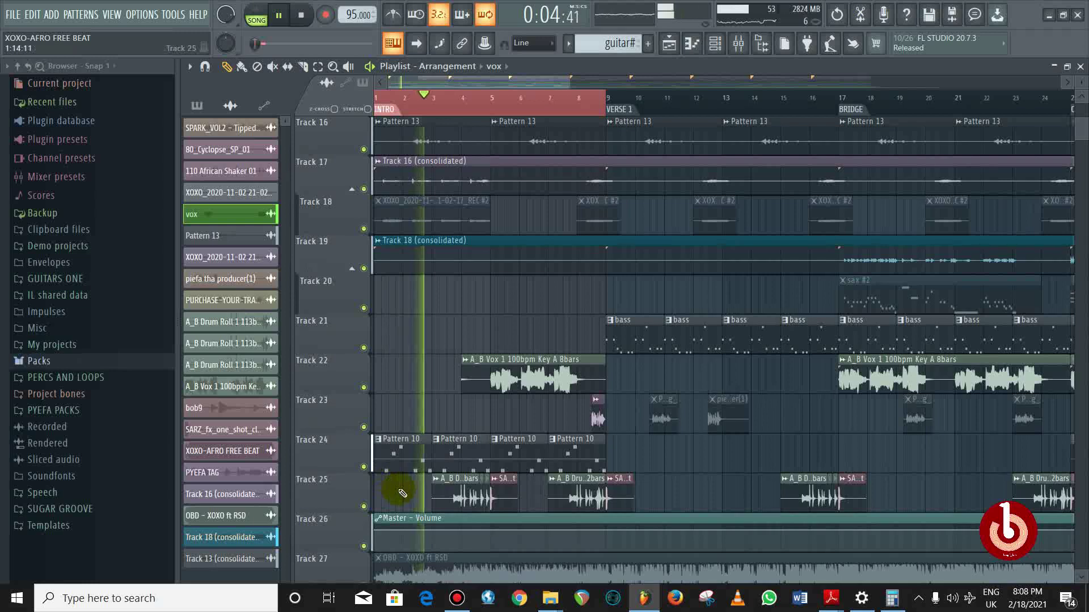
key("space")
Solo Track 25 and play its drum roll from bar 3 of the intro
scroll(397, 482, "down", 1)
right_click(365, 468)
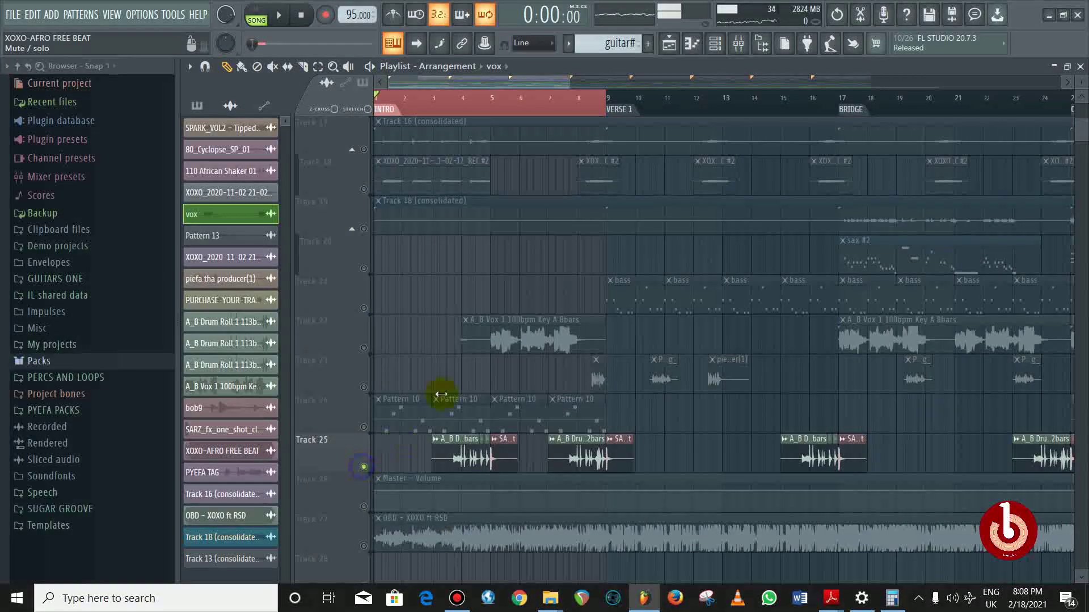
left_click(444, 111)
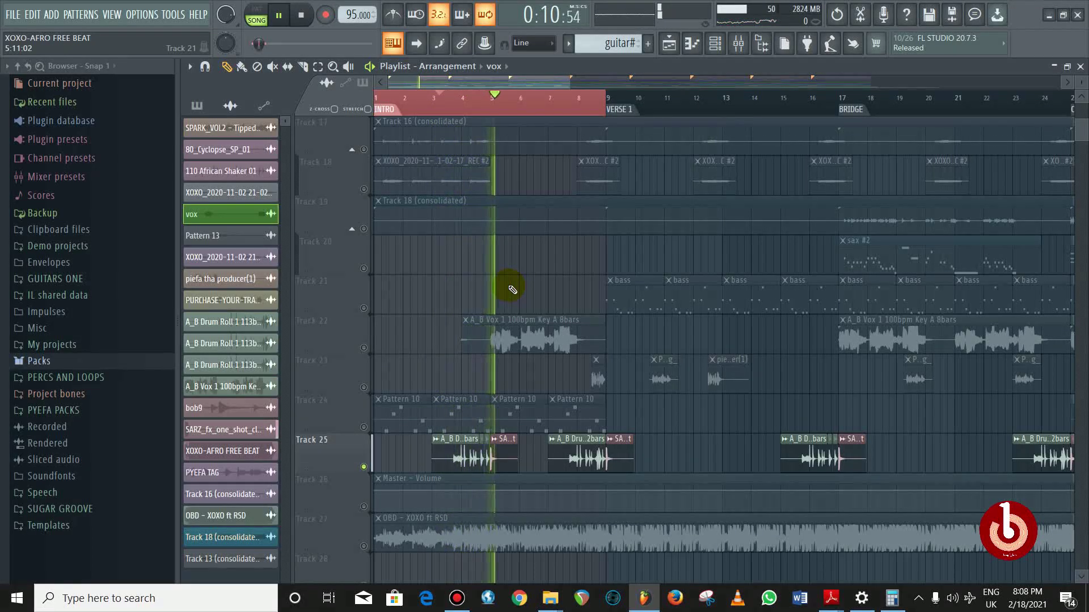
key("space")
Open the A_B Drum Roll 1 sample settings and review its mixer track's Fruity Reeverb 2 and Fruity formula controller during playback
double_click(444, 455)
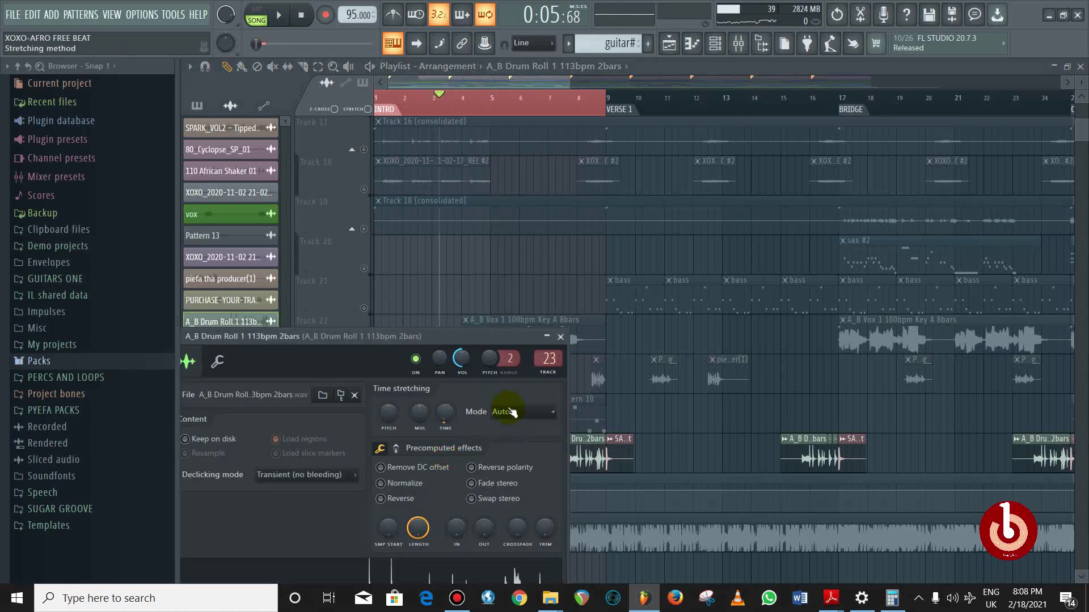
left_click(738, 43)
key("space")
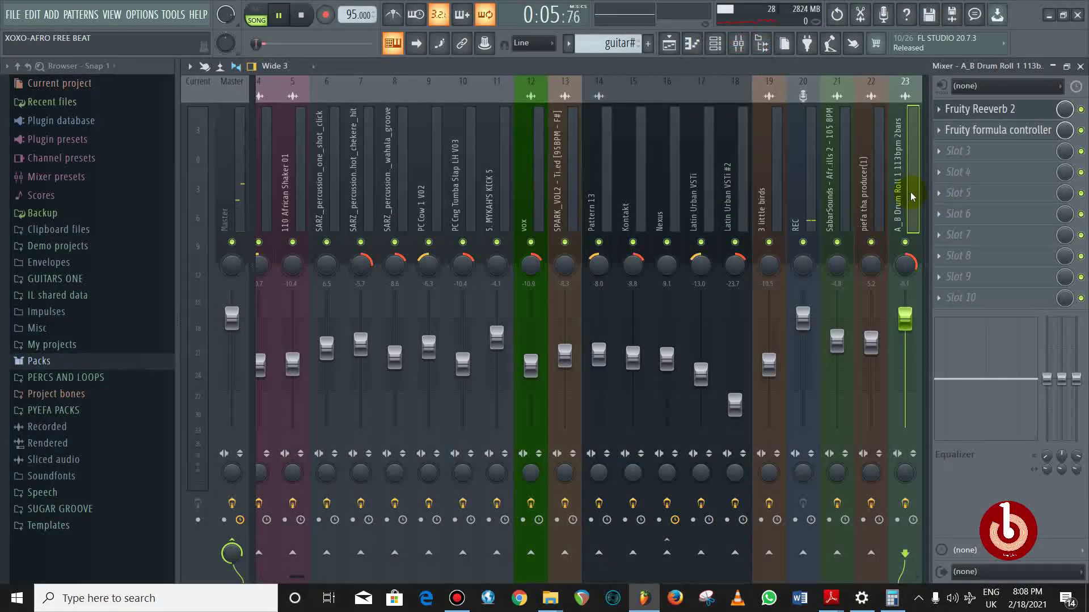
left_click(994, 110)
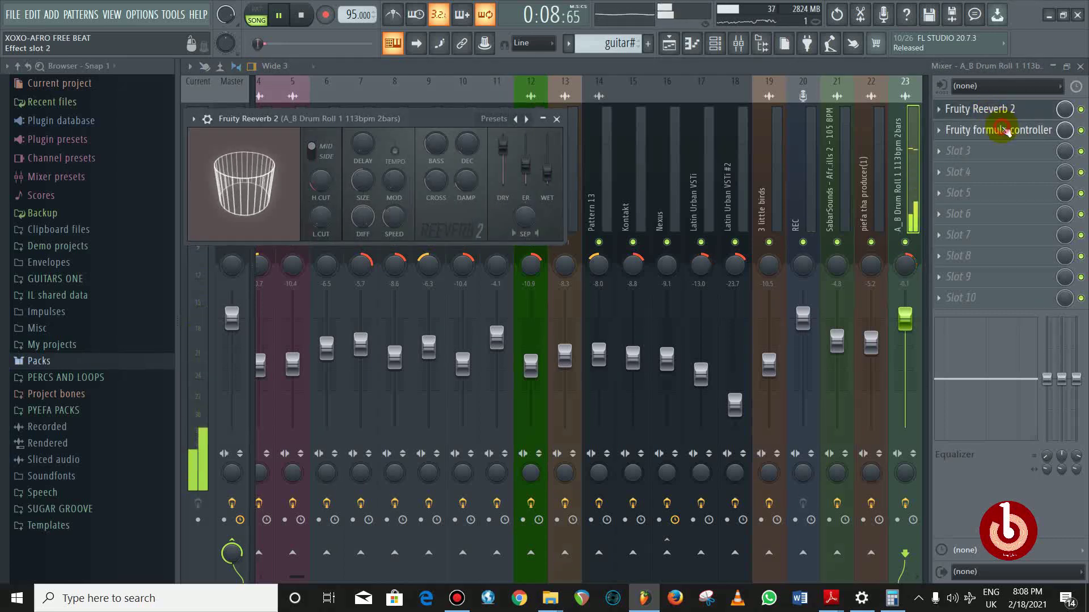
left_click(999, 129)
key("space")
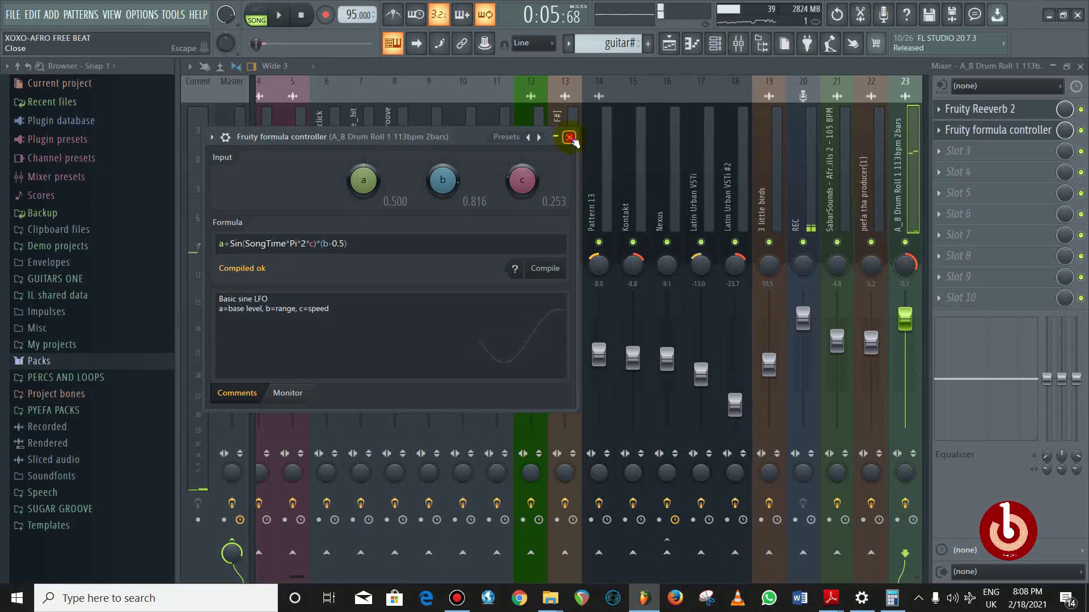
left_click(569, 137)
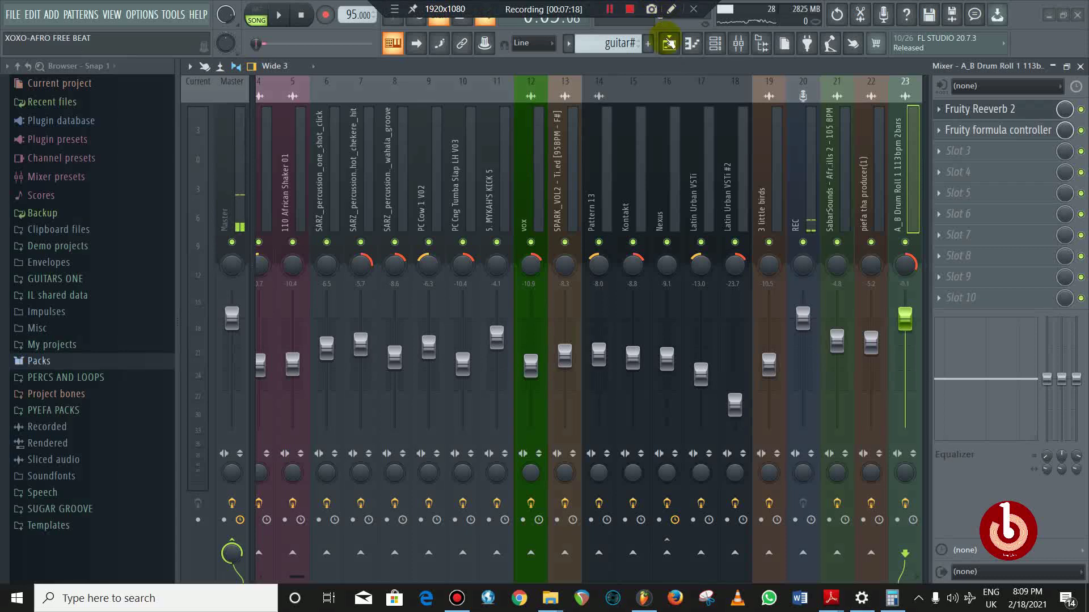
Return to the playlist, unsolo Track 25 and play all the intro tracks from bar 2
left_click(669, 43)
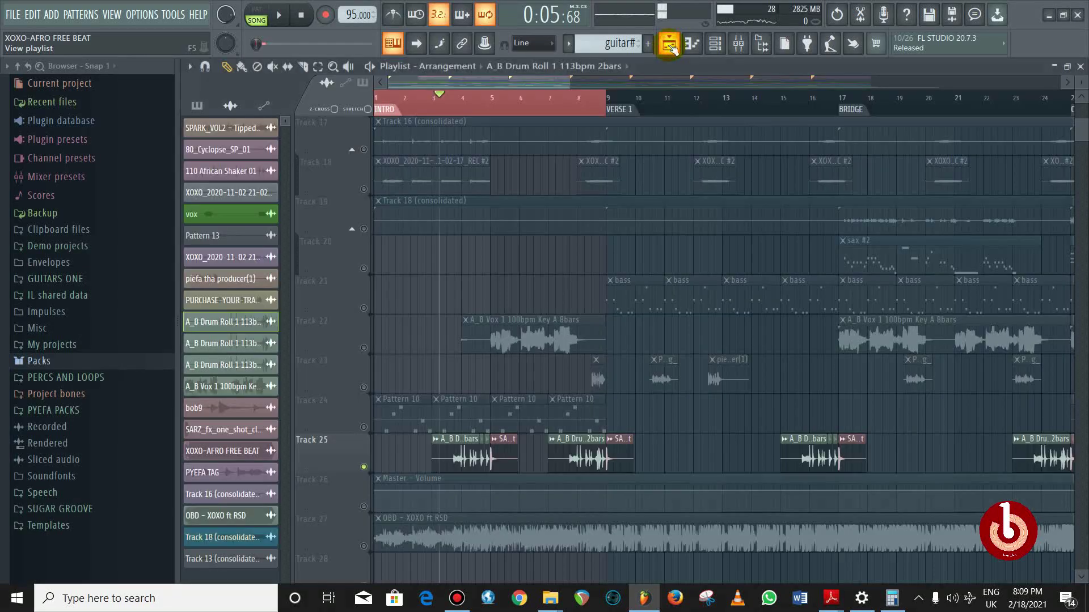
left_click(360, 429, "ctrl")
left_click(359, 424, "ctrl")
right_click(414, 110)
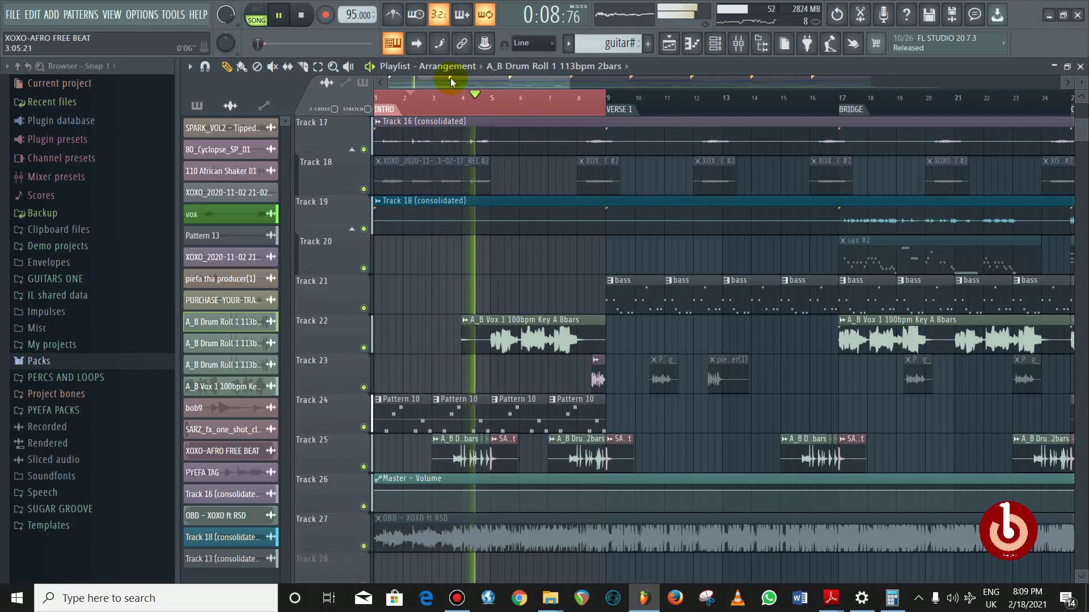
key("space")
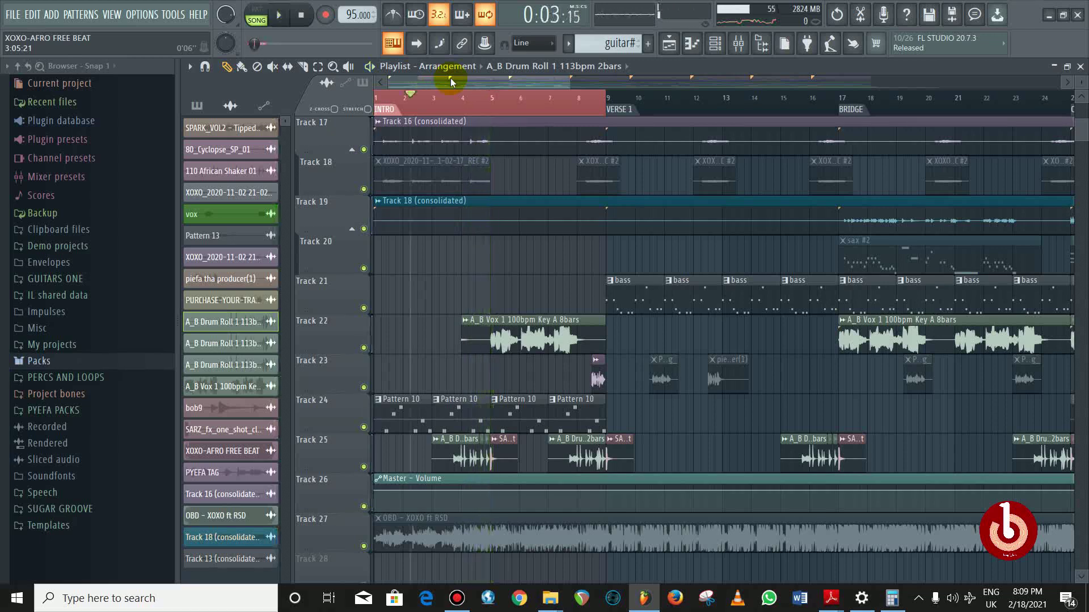
Solo Track 22 and play the A_B Vox 1 clip from the end of bar 4
right_click(361, 348)
left_click(478, 103)
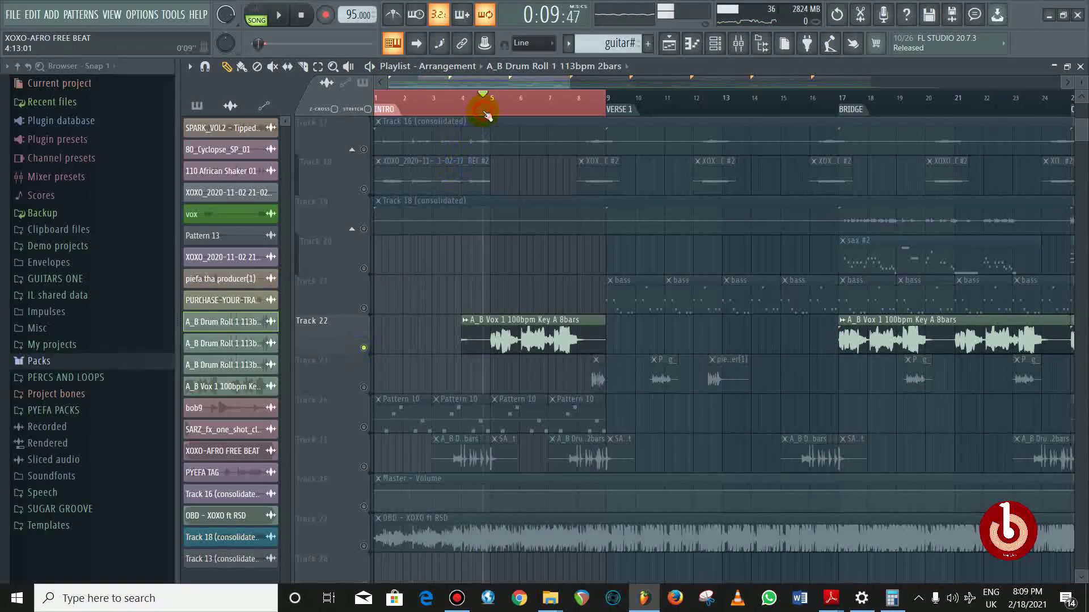
left_click(483, 102)
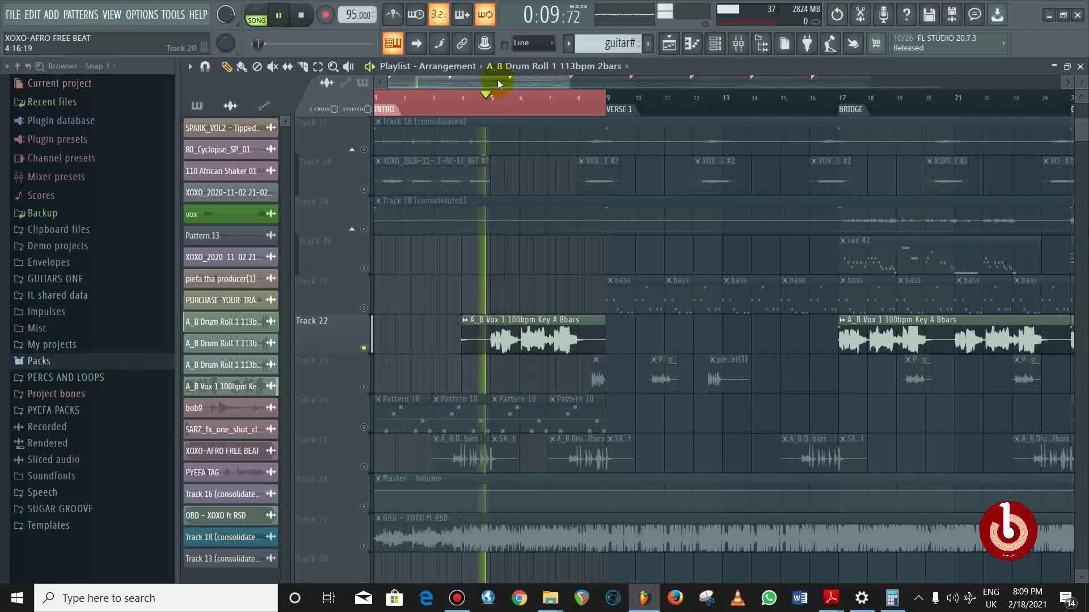
Select the mixer track of the A_B Vox 1 100bpm Key A 8bars sample to show its effects chain
left_click(738, 44)
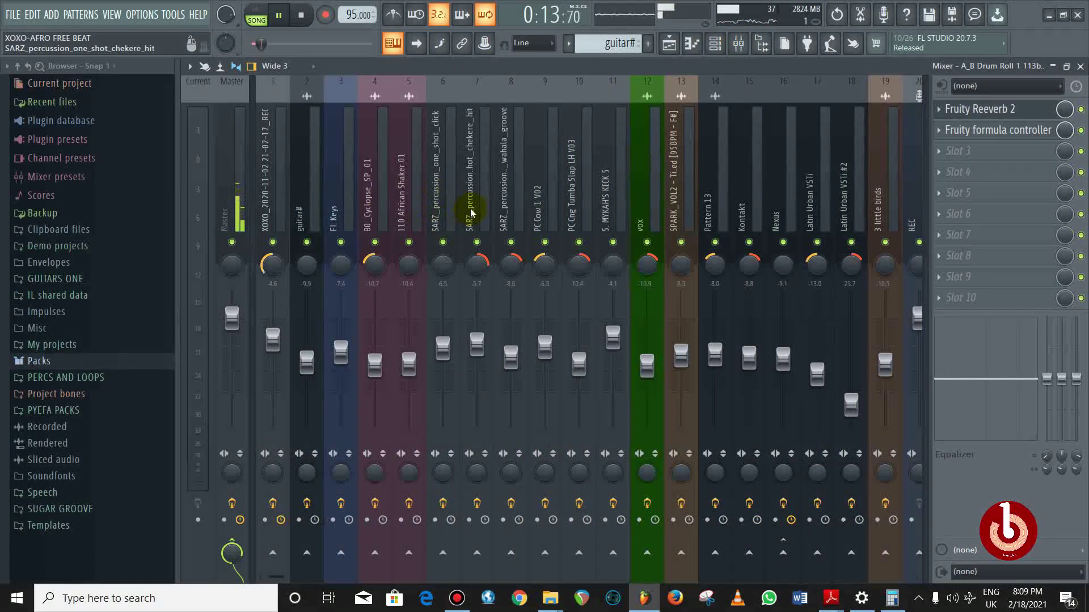
scroll(470, 212, "down", 7)
key("space")
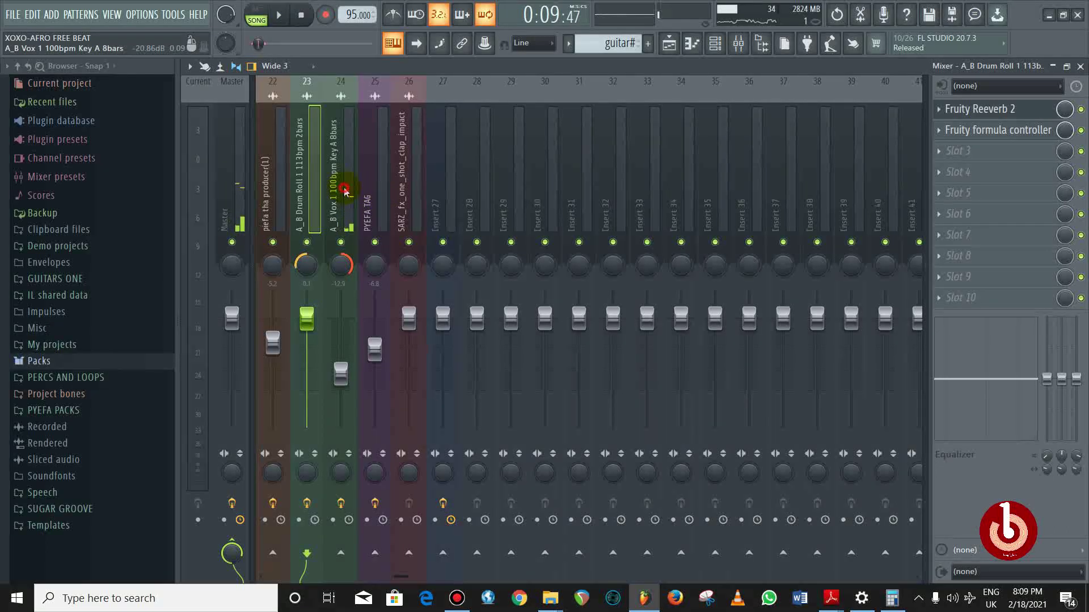
left_click(344, 190)
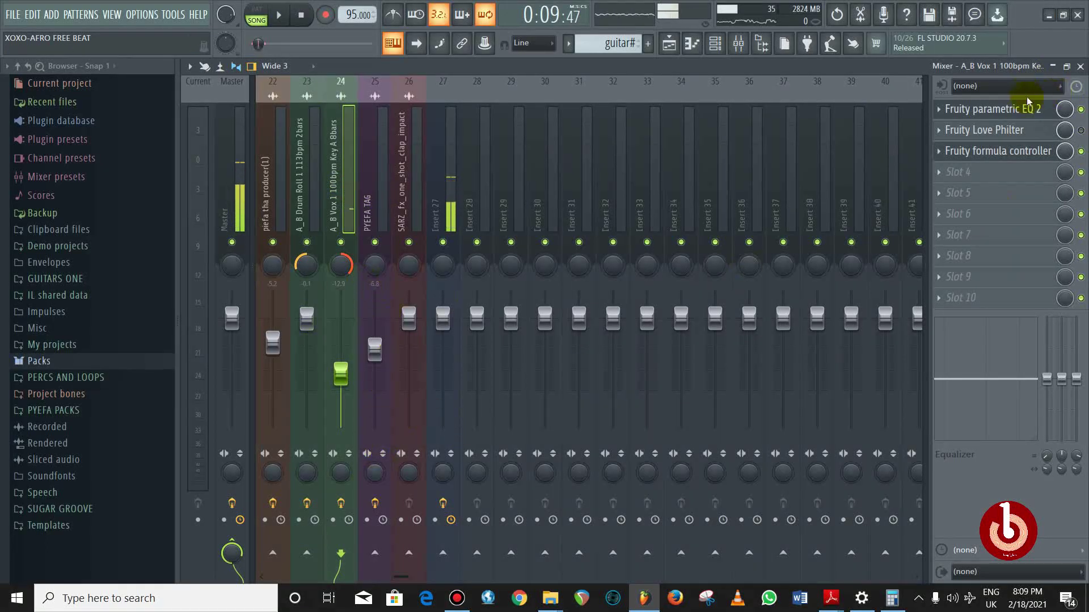
key("space")
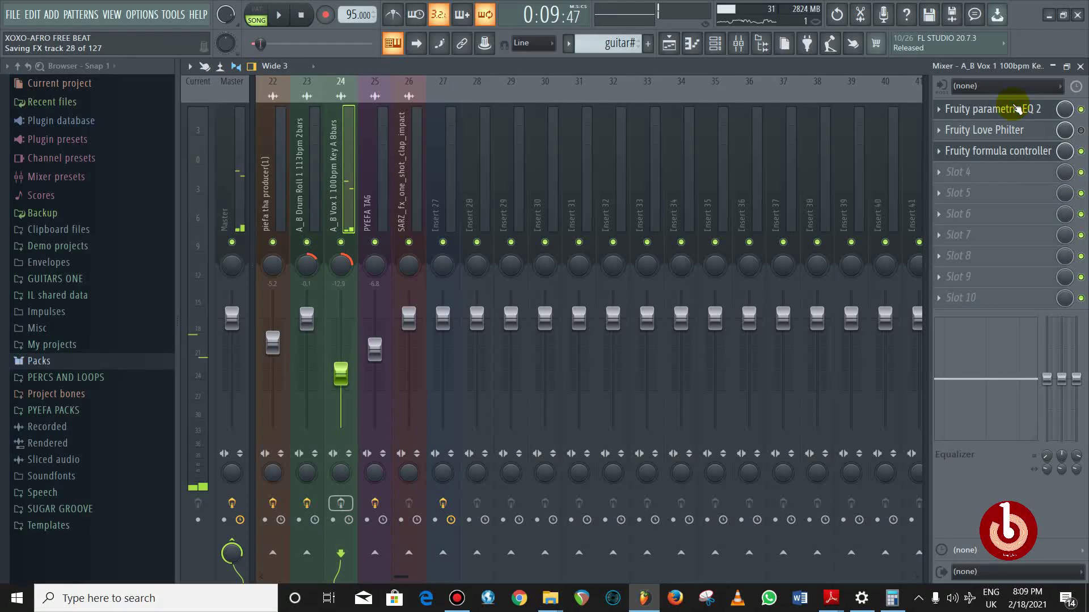
Replay the soloed vocal and review its Fruity parametric EQ 2 and Fruity formula controller in the mixer
key("space")
left_click(670, 43)
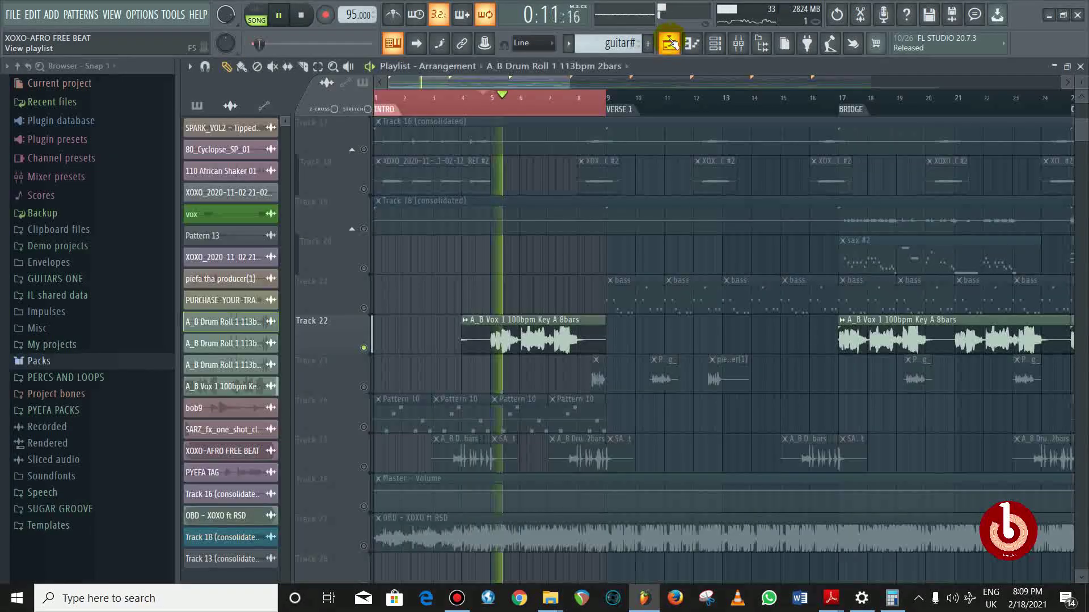
left_click(738, 43)
key("space")
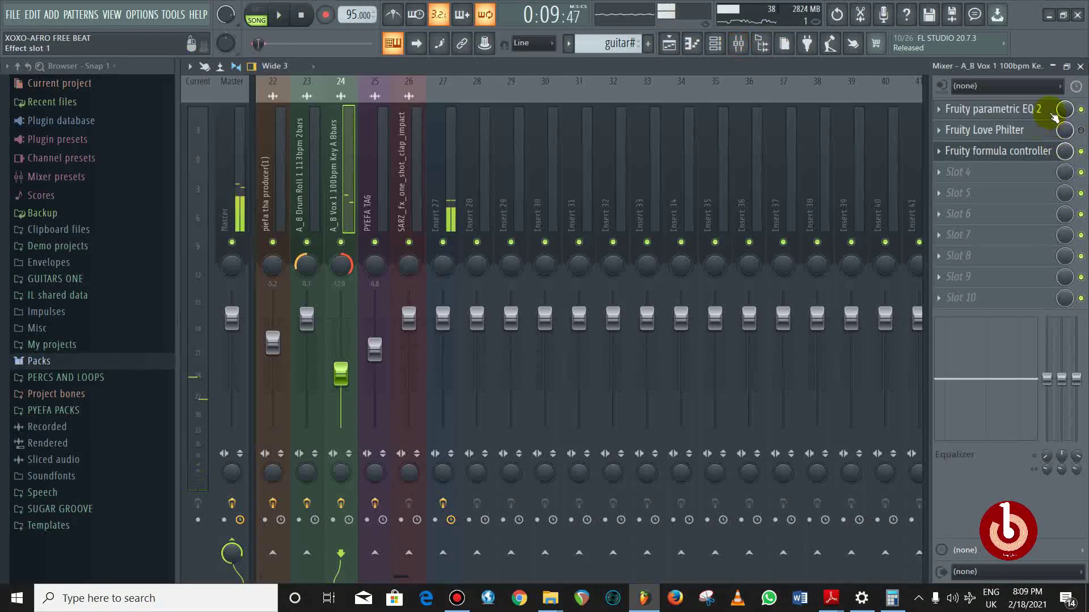
left_click(1050, 114)
left_click(1046, 148)
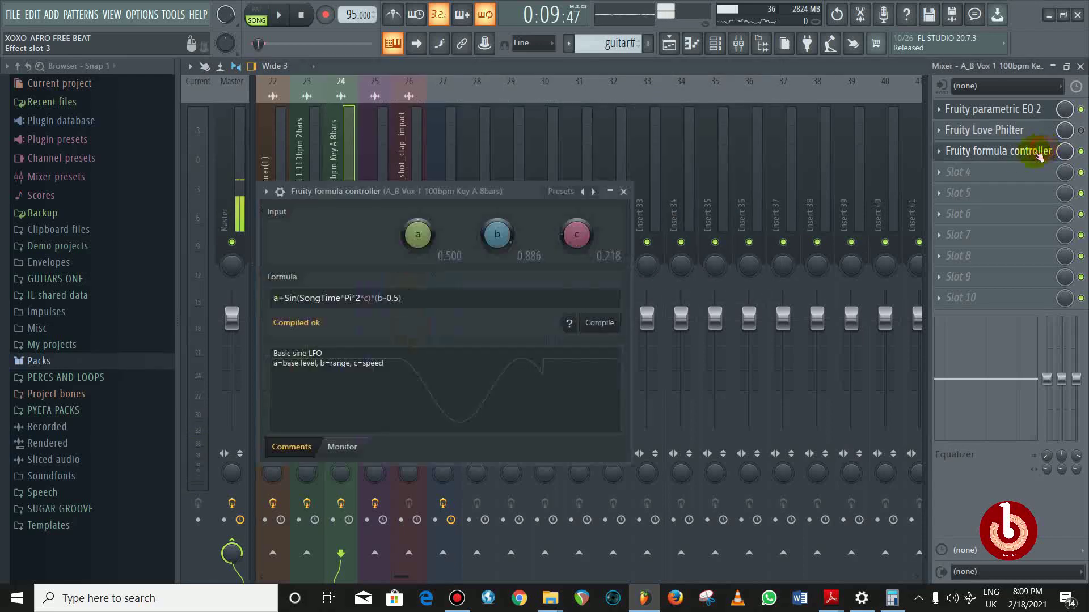
Return to the playlist, unsolo Track 22 and play the intro with all tracks while looking over Tracks 1 to 12
left_click(676, 46)
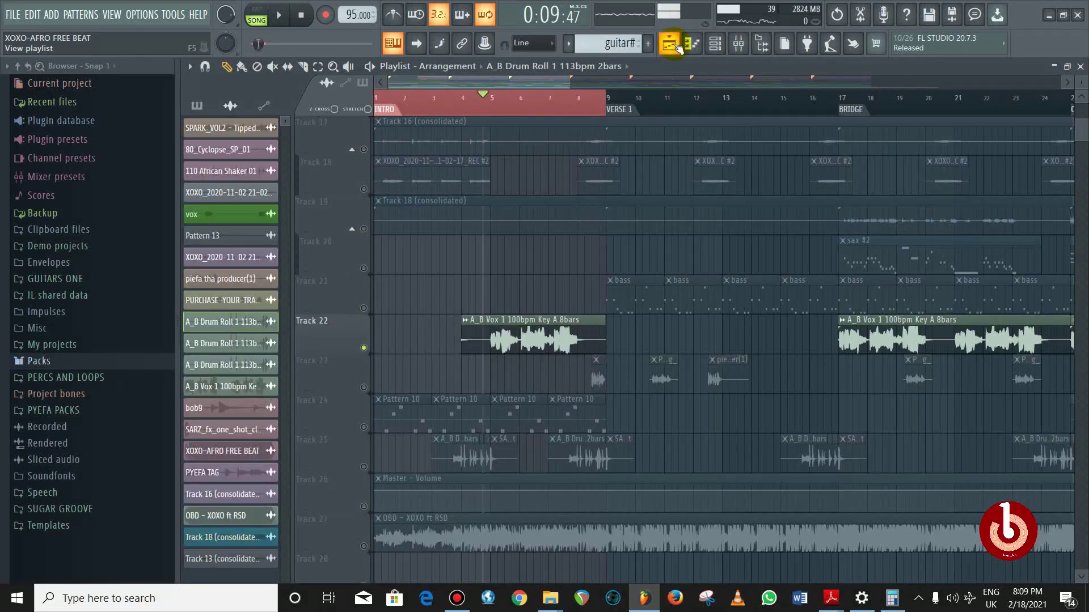
left_click(367, 346)
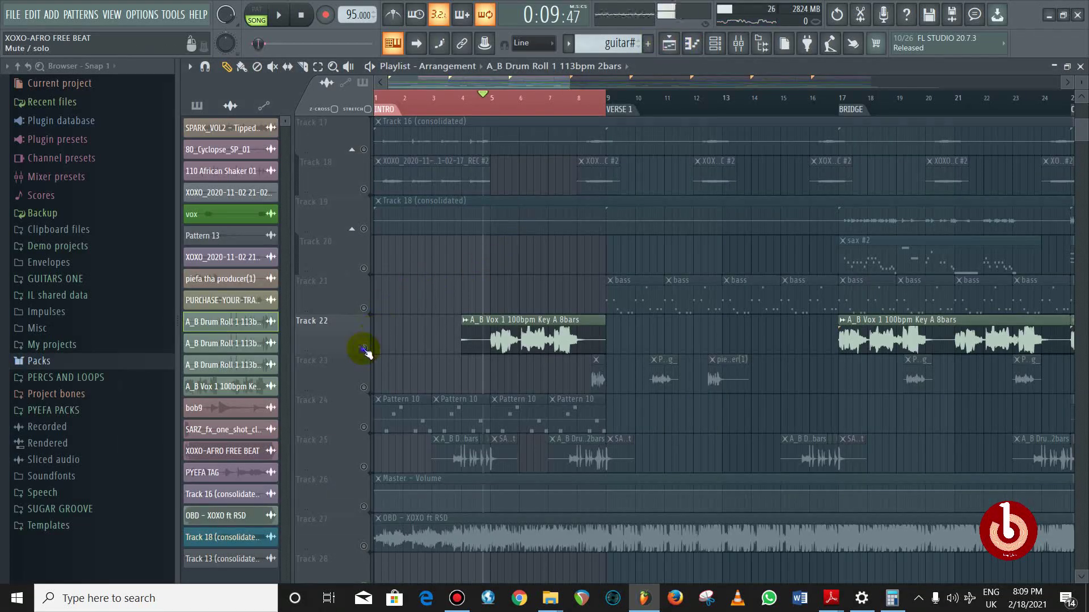
left_click(365, 348, "ctrl")
key("space")
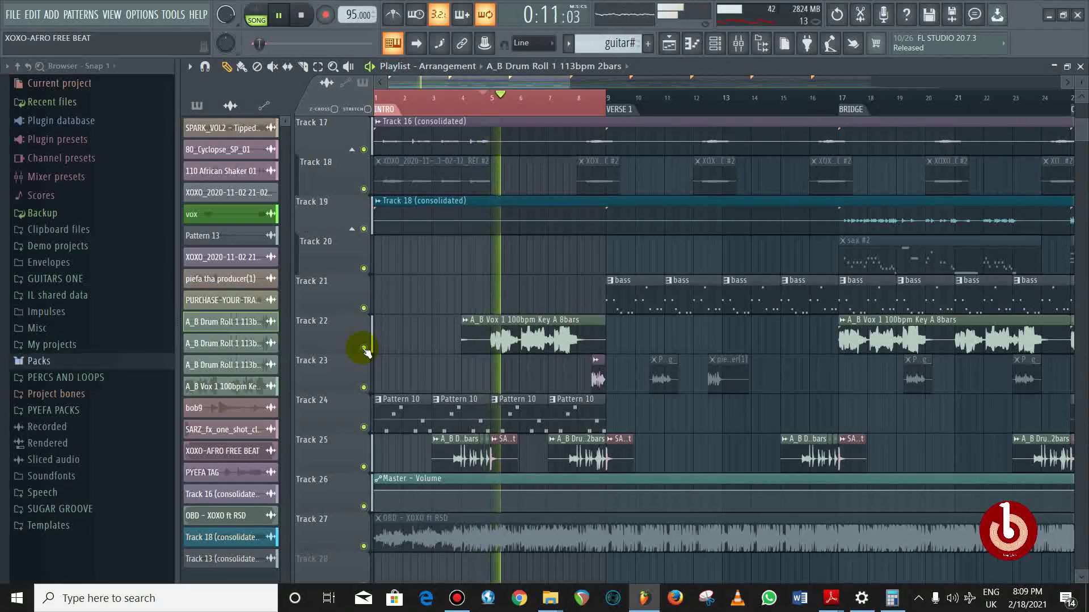
scroll(365, 350, "up", 3)
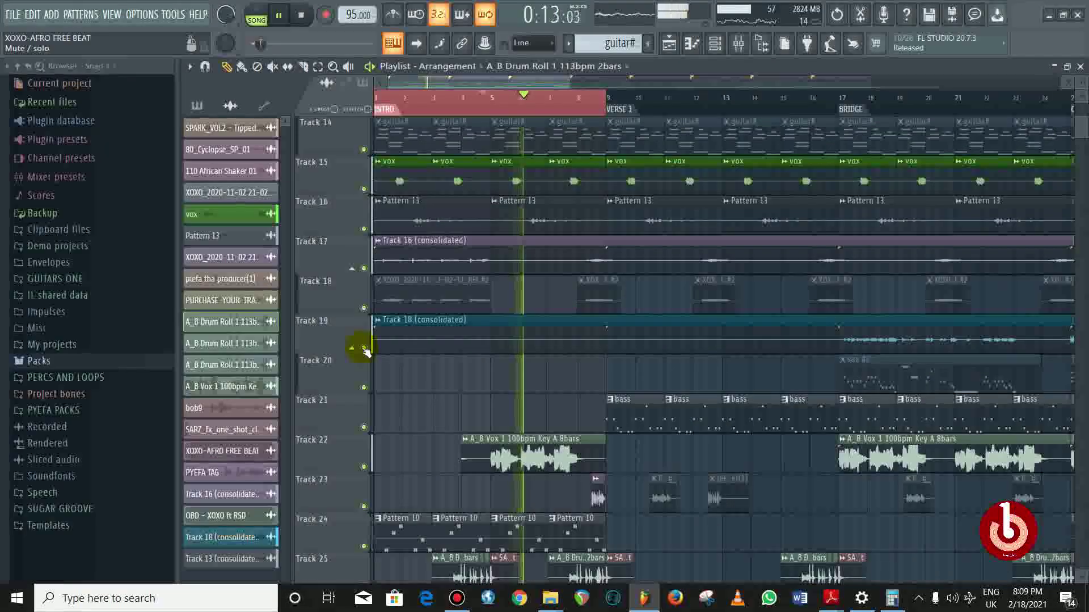
scroll(366, 352, "up", 8)
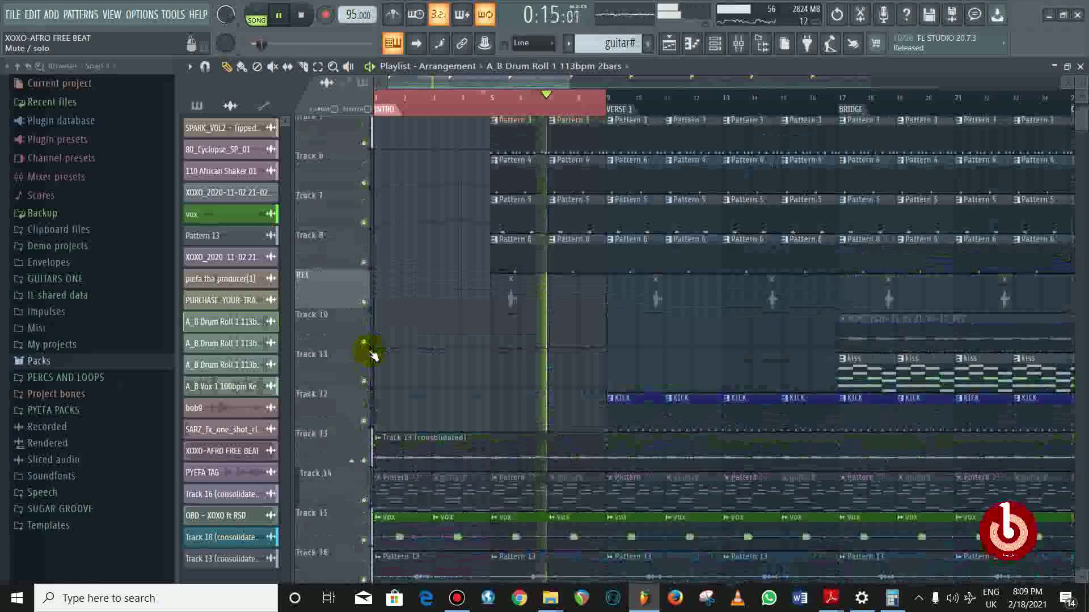
scroll(372, 354, "up", 5)
key("space")
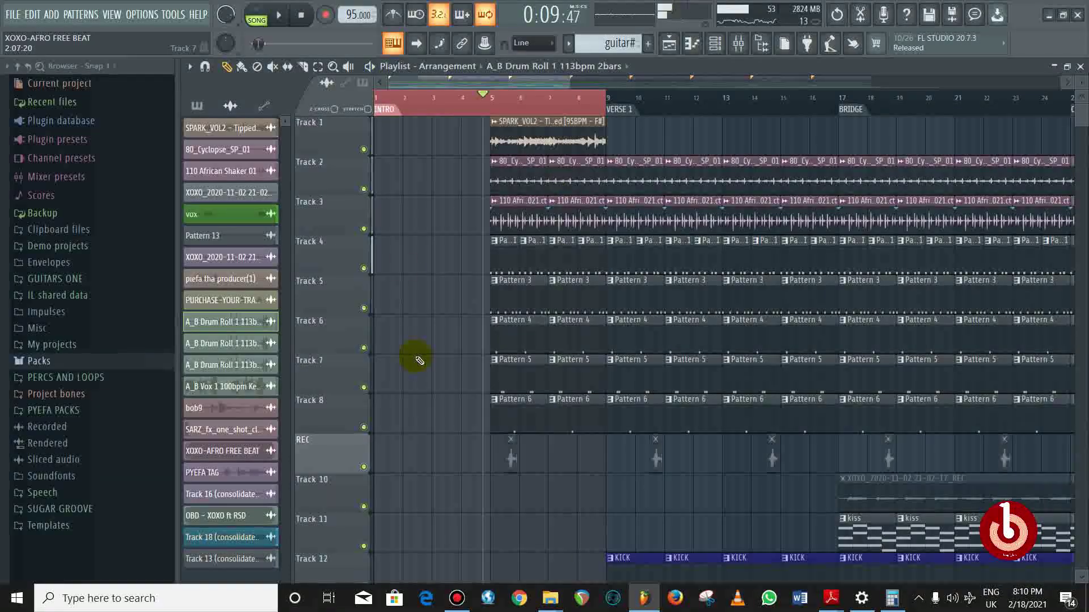
Solo Track 1 and play the SPARK_VOL2 clip from bar 5
left_click(363, 149, "ctrl")
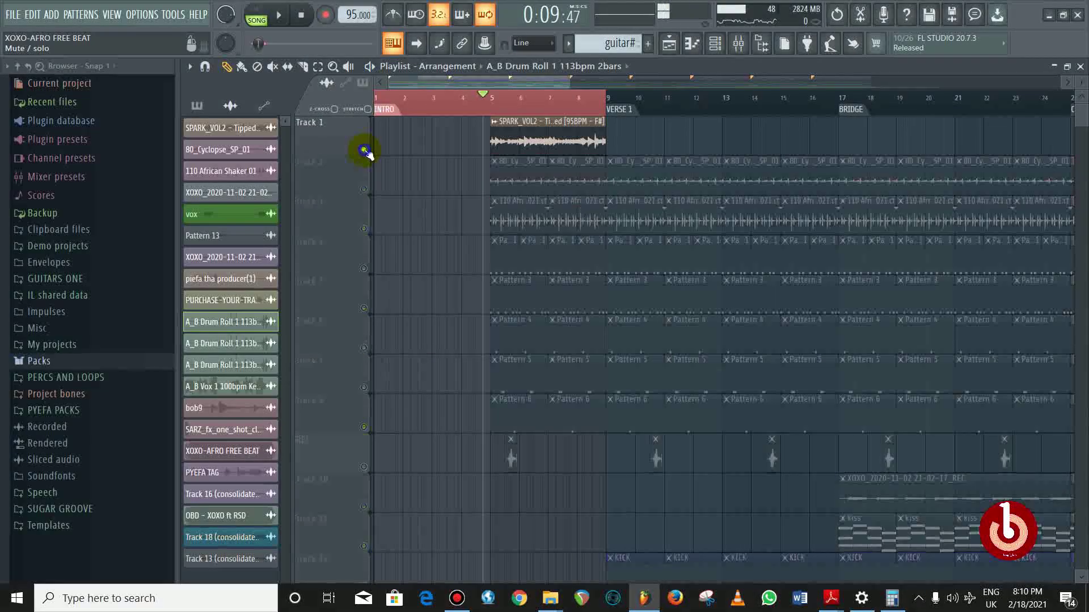
left_click(491, 108)
key("space")
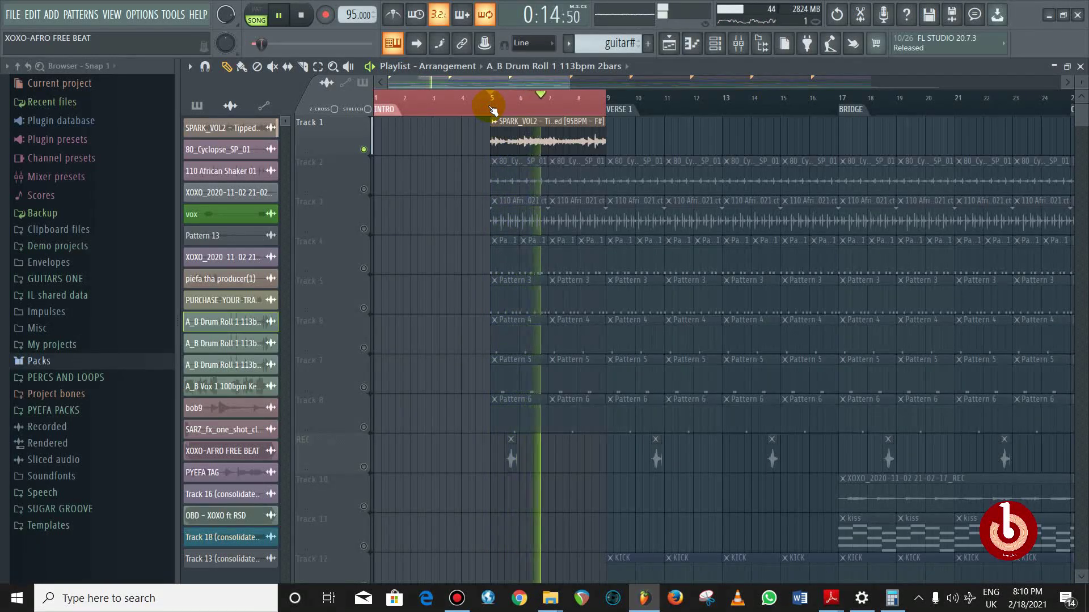
key("space")
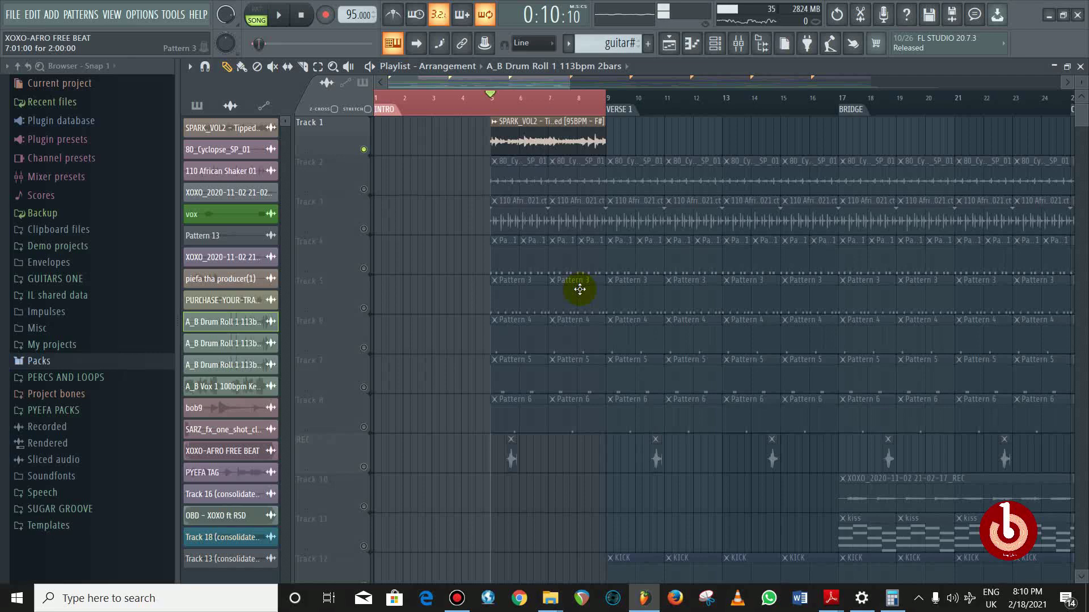
Replay the soloed Track 1 from bar 5, layering in Tracks 13, 14 and 17, and mute Track 14 again
left_click(364, 149)
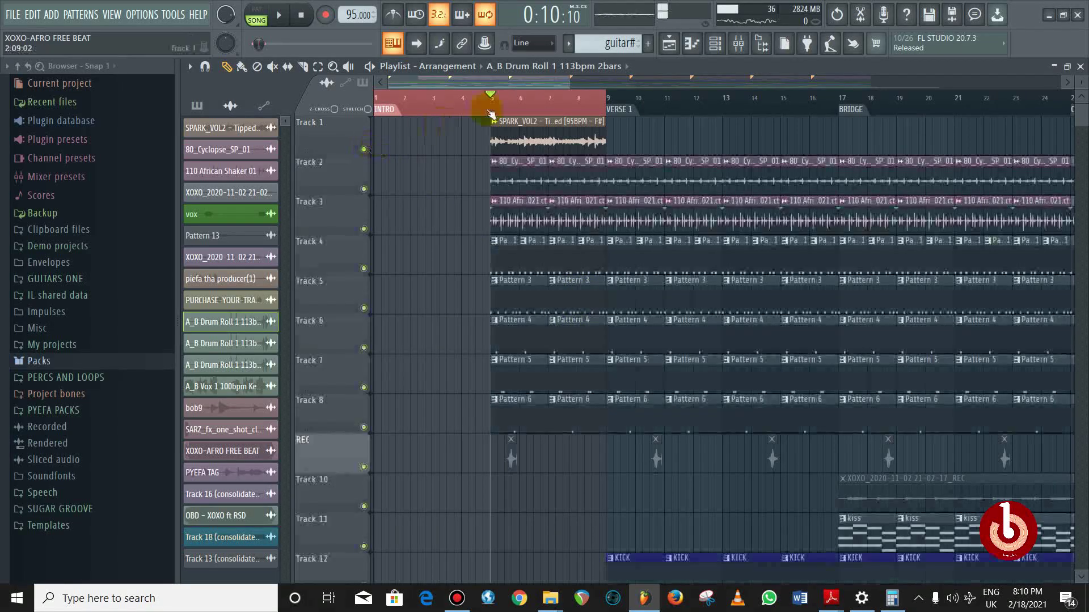
left_click(364, 149)
key("space")
scroll(468, 238, "down", 6)
left_click(364, 427)
left_click(363, 388)
scroll(365, 391, "down", 4)
left_click(363, 387)
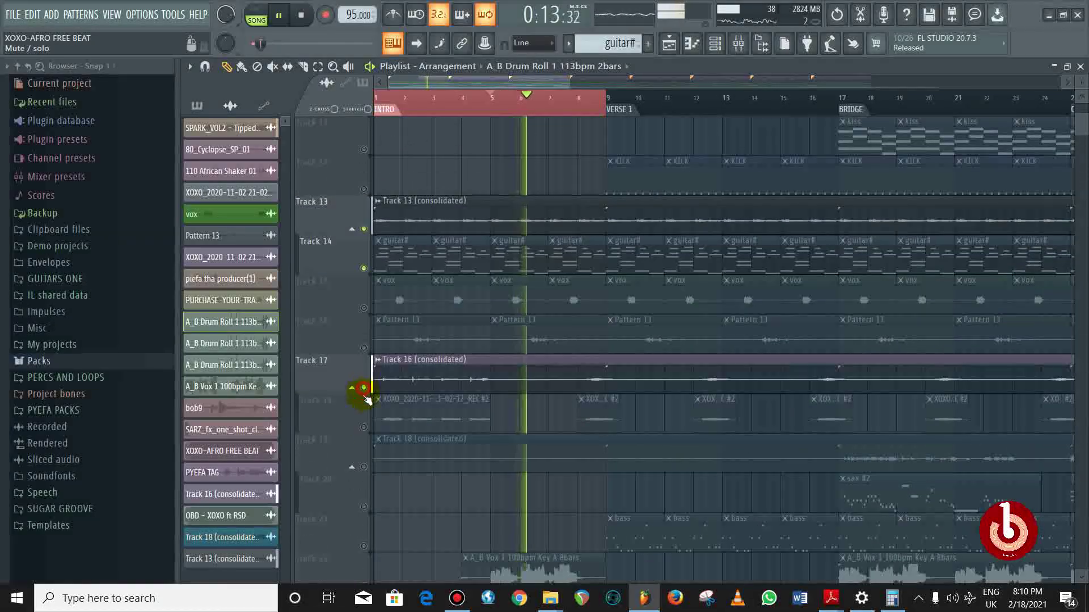
left_click(363, 268)
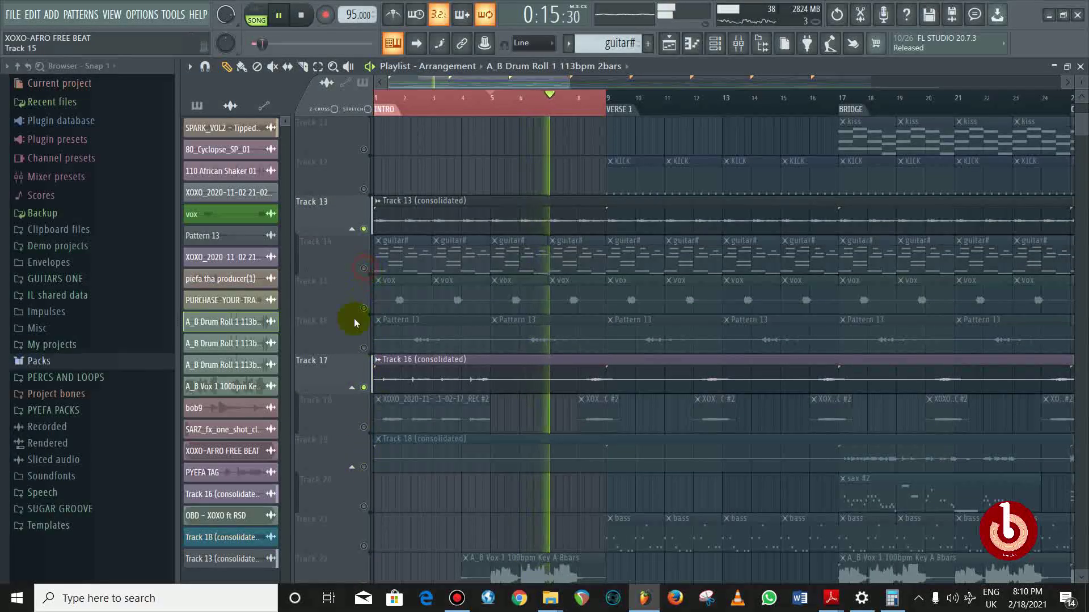
Add Tracks 15 and 16 to the layered playback, and stop it after hearing them with Track 1
left_click(363, 347)
left_click(364, 307)
scroll(471, 321, "up", 4)
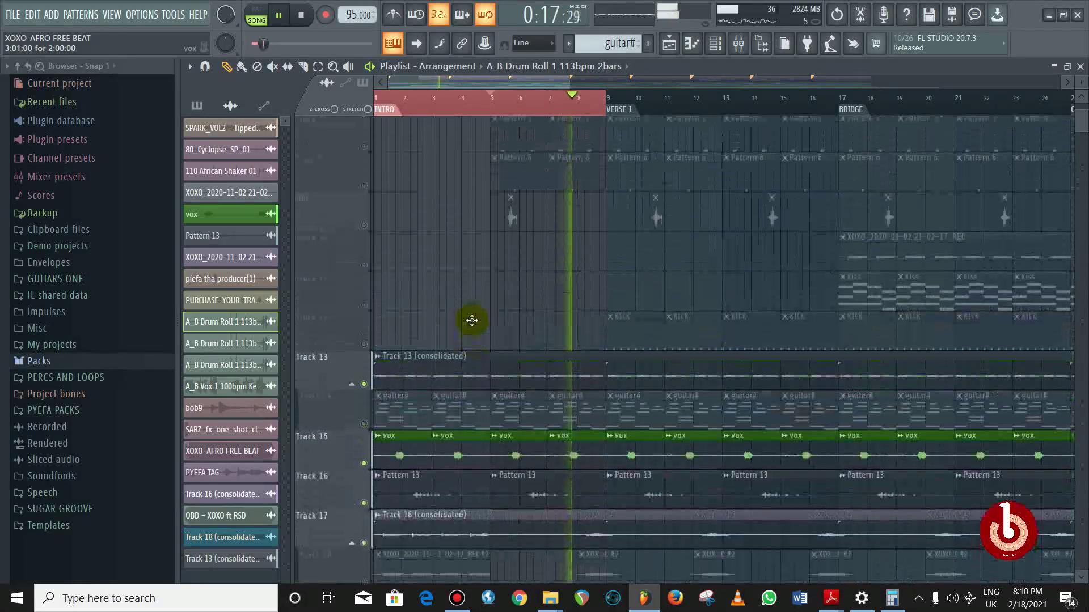
scroll(472, 321, "up", 6)
key("space")
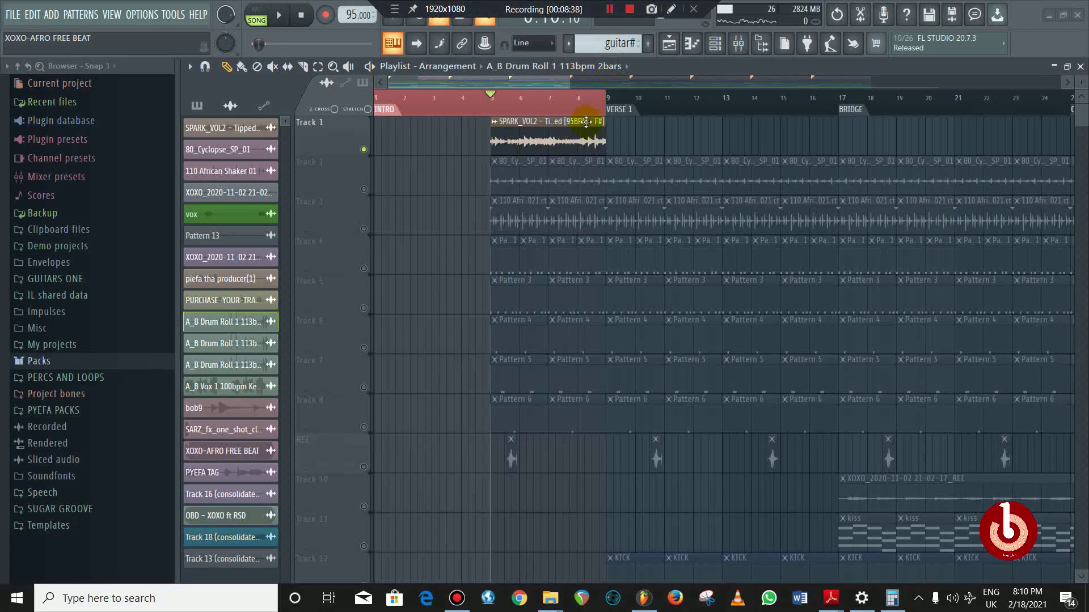
Solo Track 4, show all channels in the channel rack and inspect the SARZ_percussion_one_shot_click sample during playback
right_click(367, 271)
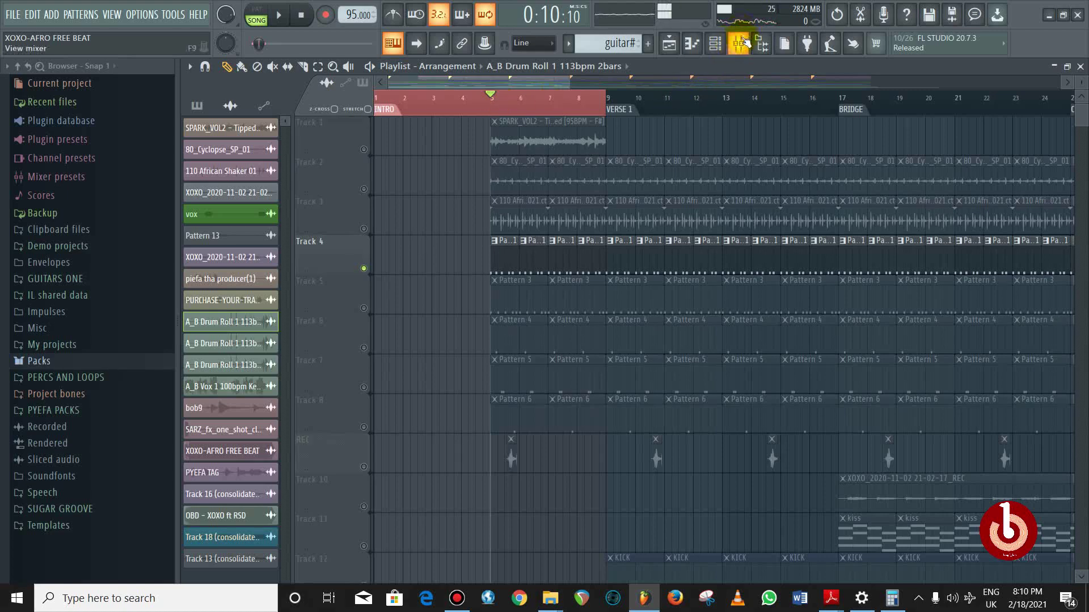
left_click(717, 45)
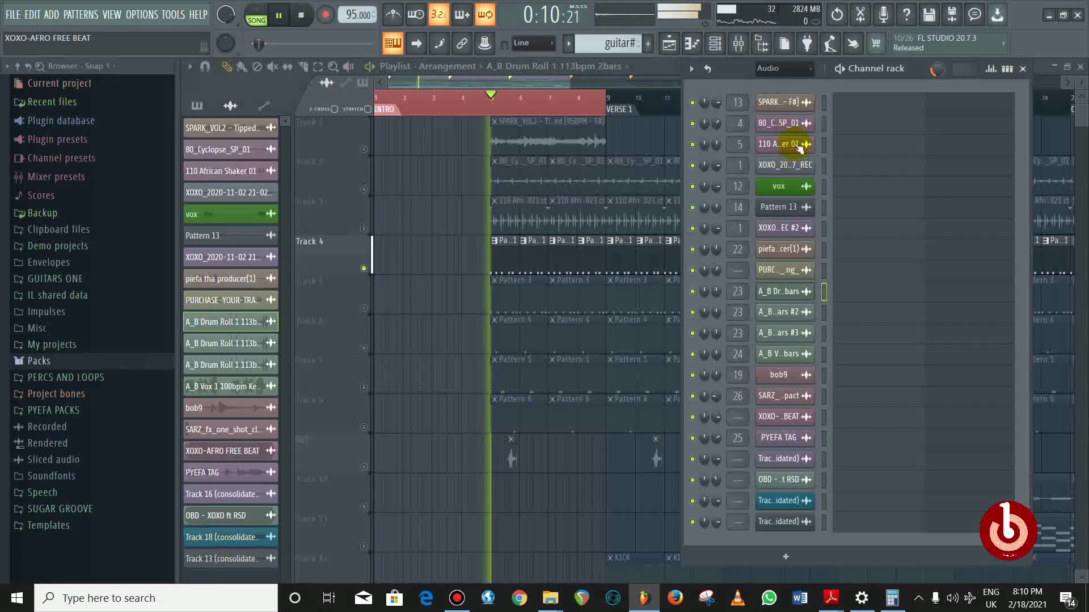
left_click(780, 78)
left_click(781, 83)
key("space")
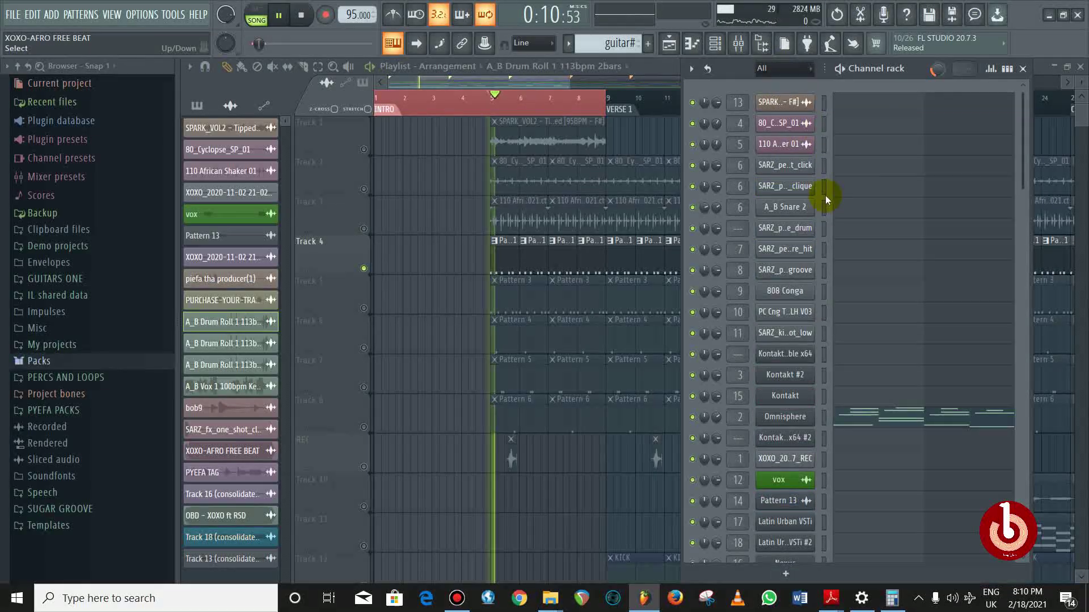
left_click(804, 165)
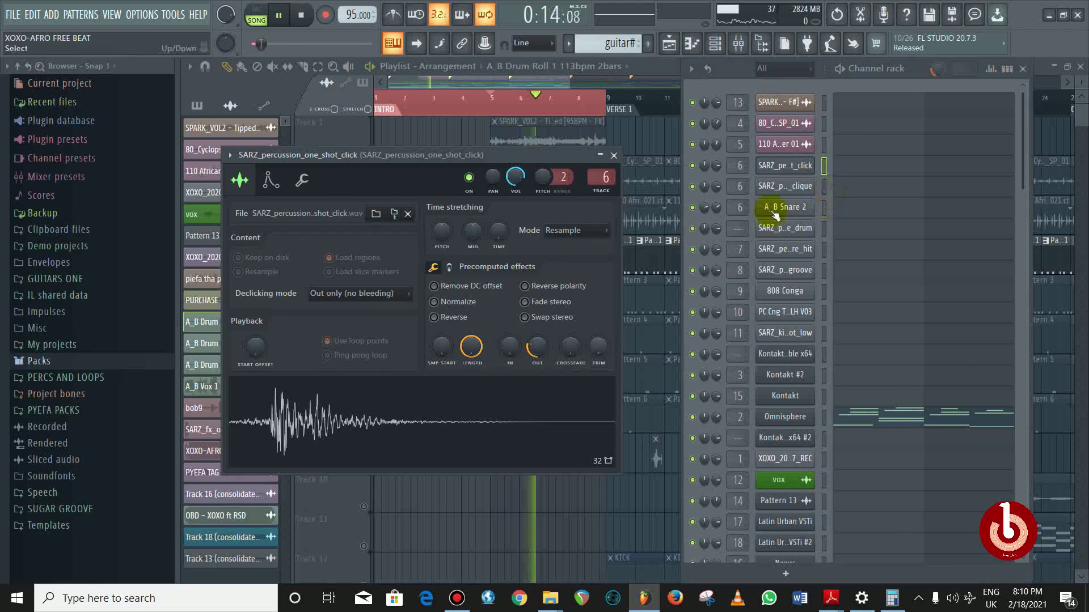
key("space")
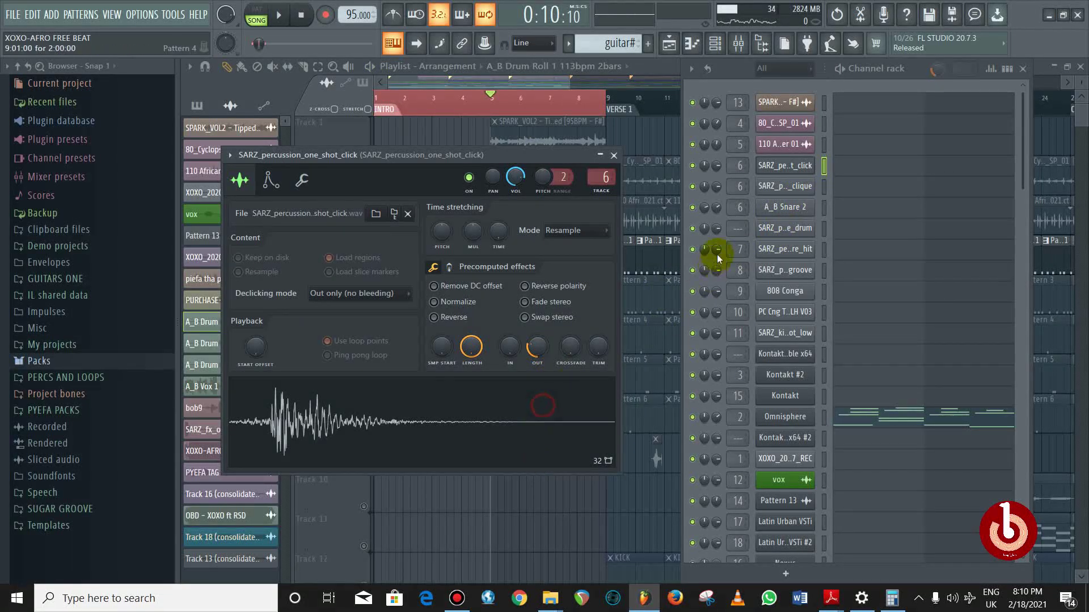
Inspect the SARZ_percussion_one_shot_clique and A_B Snare 2 samples, and replay the soloed Track 4 percussion
left_click(776, 190)
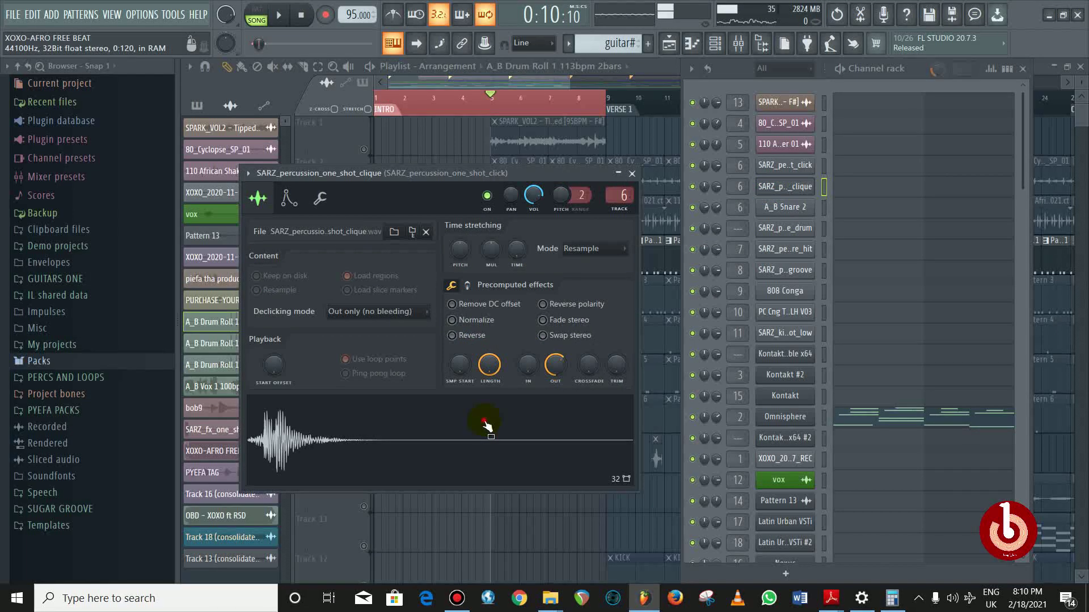
left_click(784, 208)
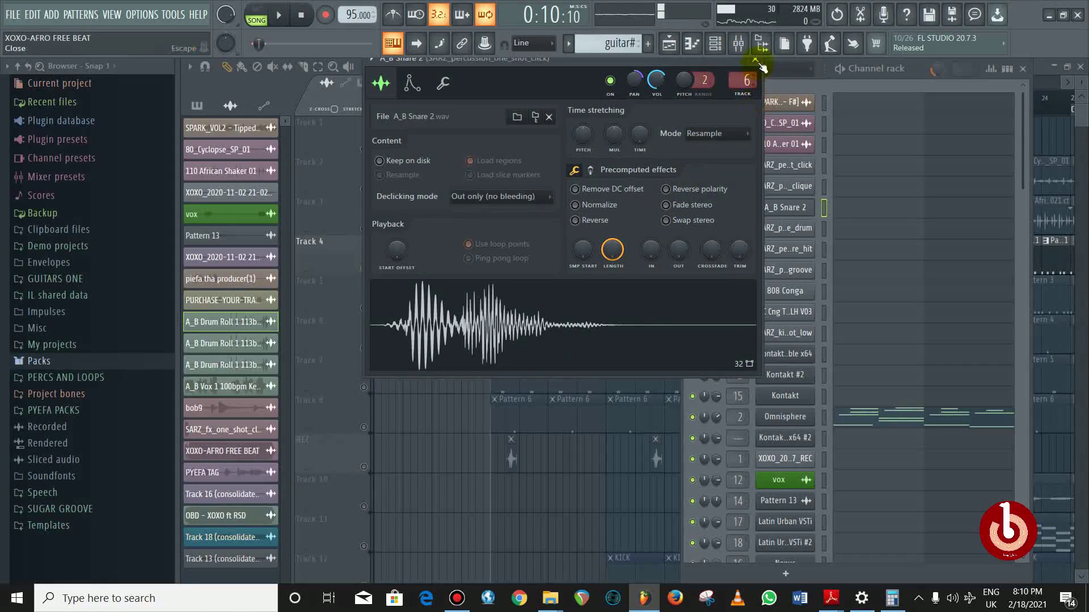
key("Escape")
key("space")
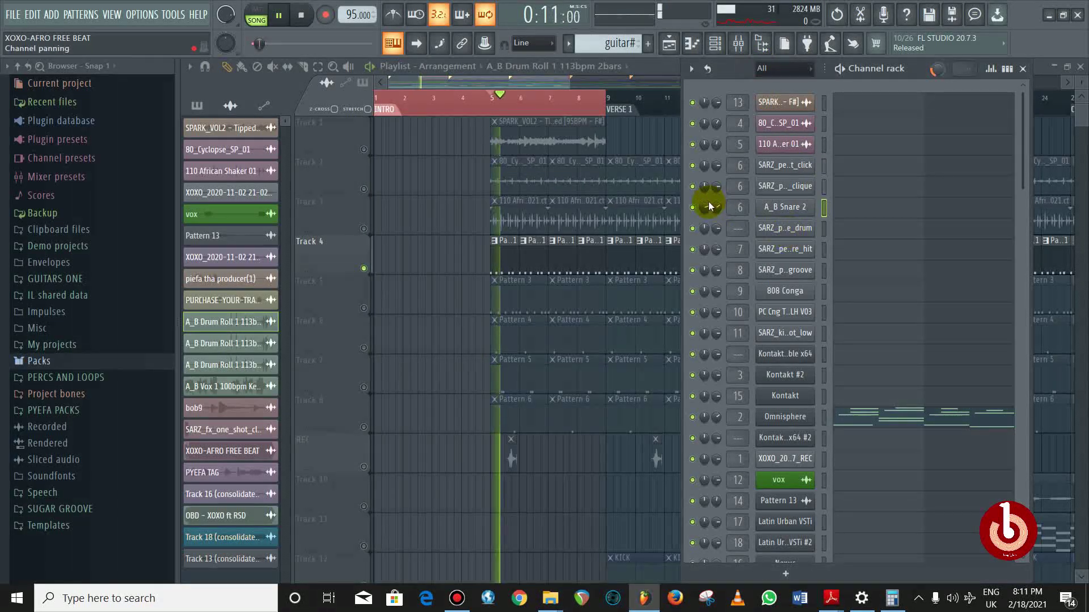
key("space")
Review the Fruity parametric EQ 2 and Transient Processor on the SARZ_percussion_one_shot_click mixer track during playback
left_click(746, 47)
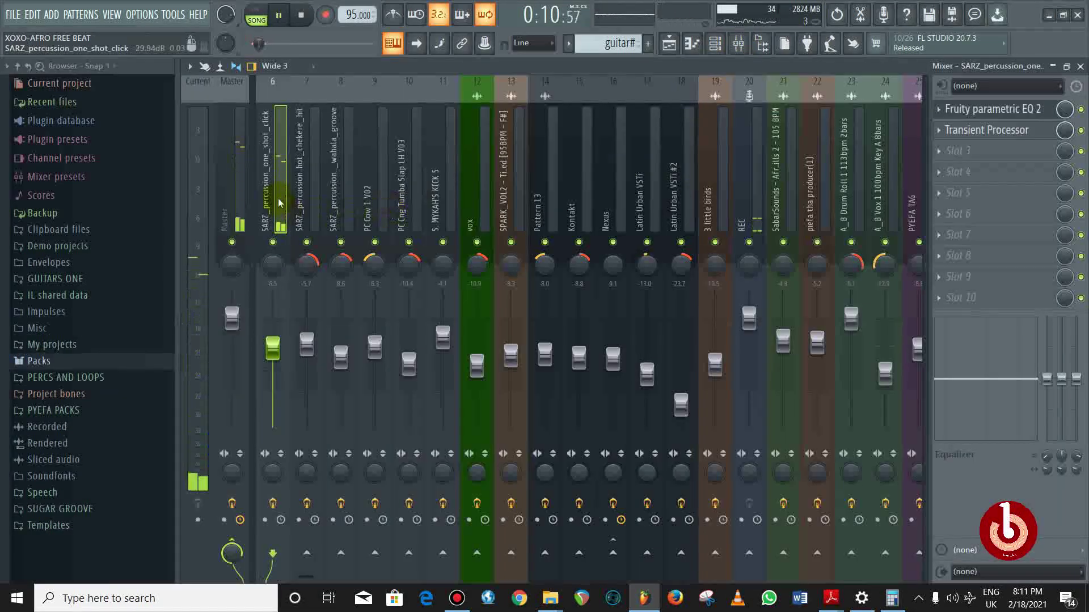
left_click(1033, 114)
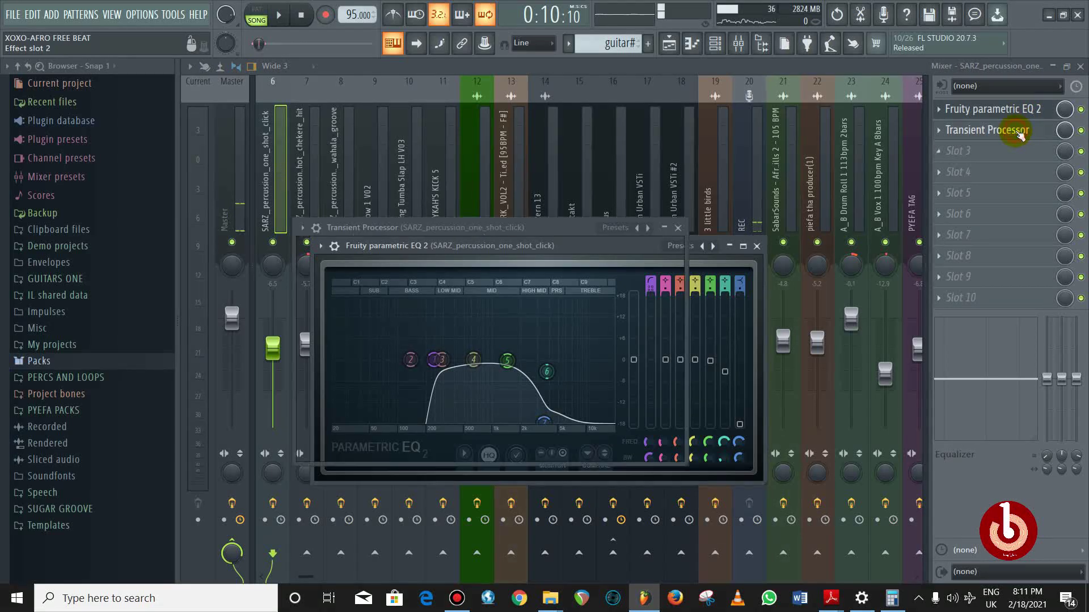
left_click(1020, 132)
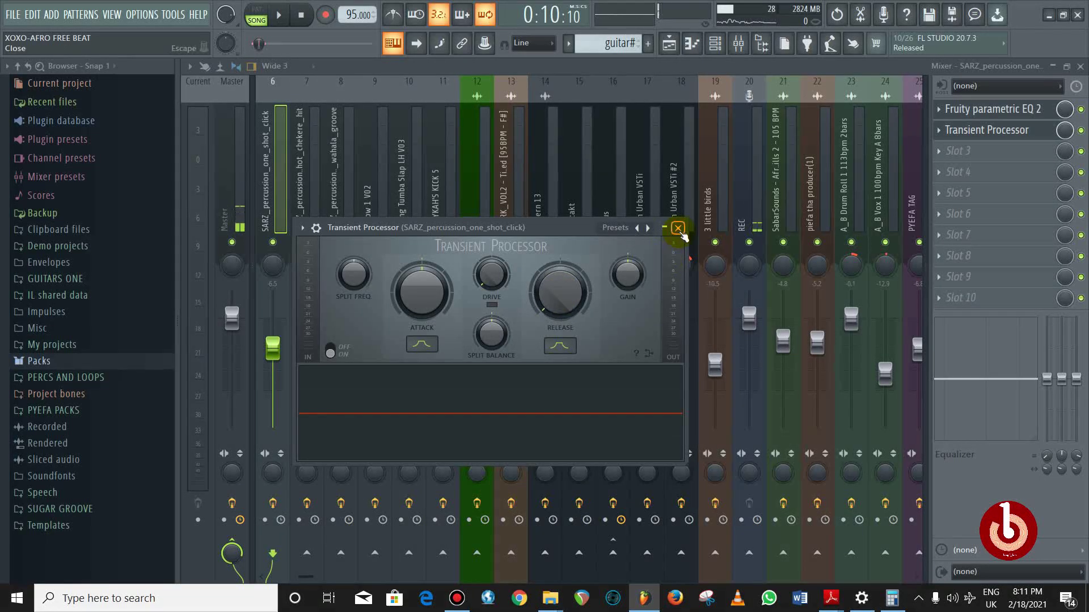
key("space")
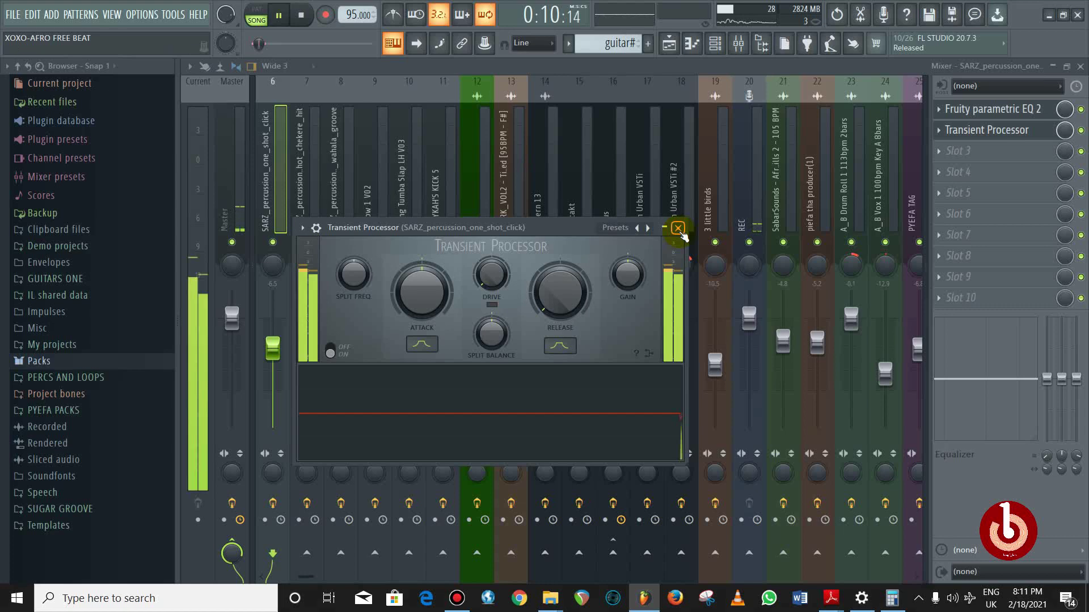
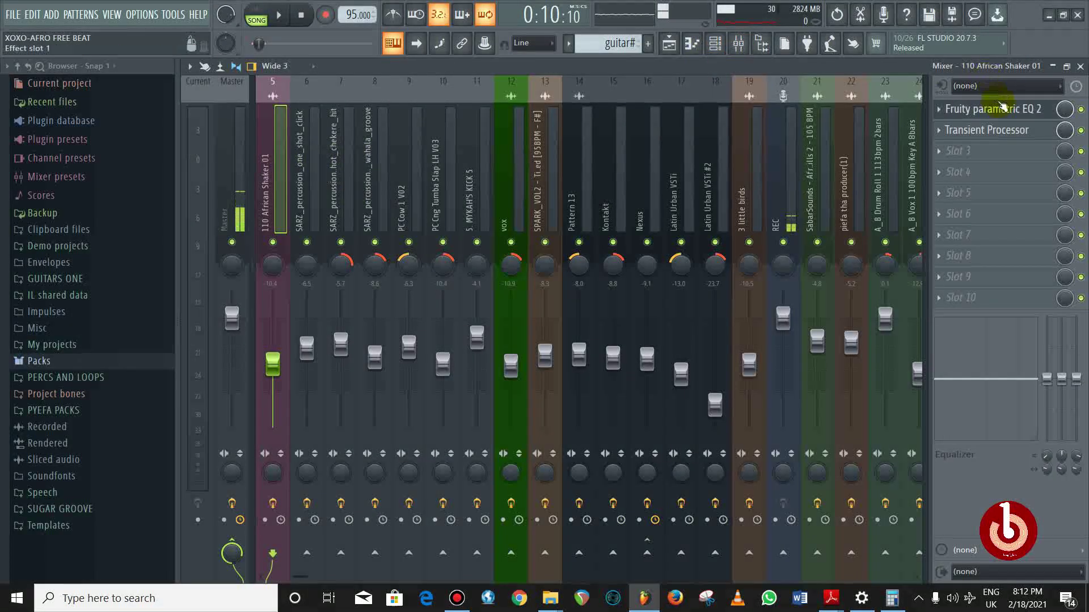
Review the Fruity parametric EQ 2 and Transient Processor on the 110 African Shaker 01 mixer track, and return to the playlist
left_click(1004, 115)
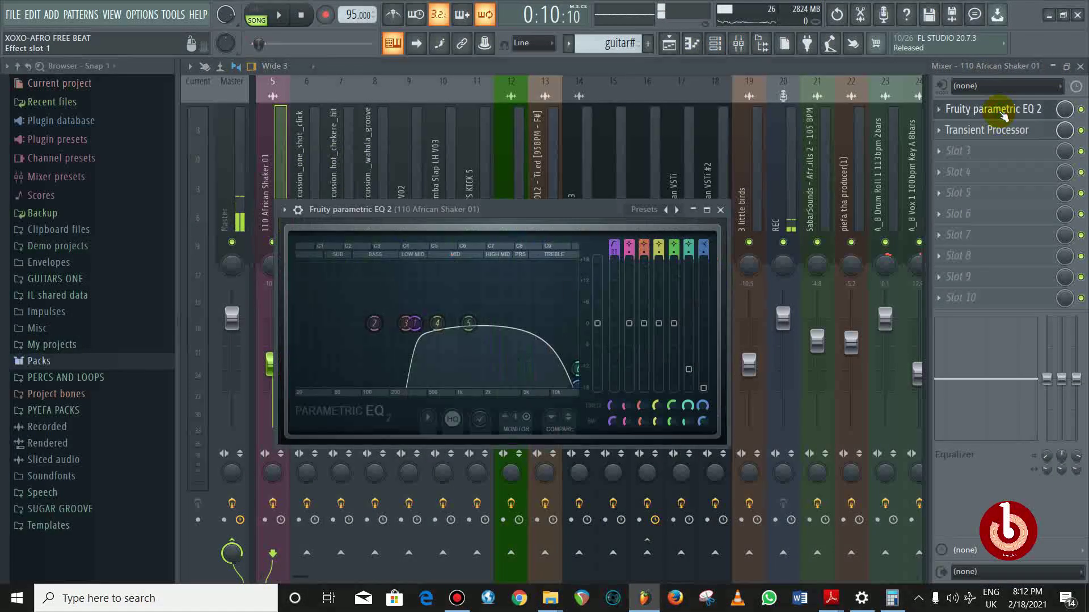
left_click(1004, 134)
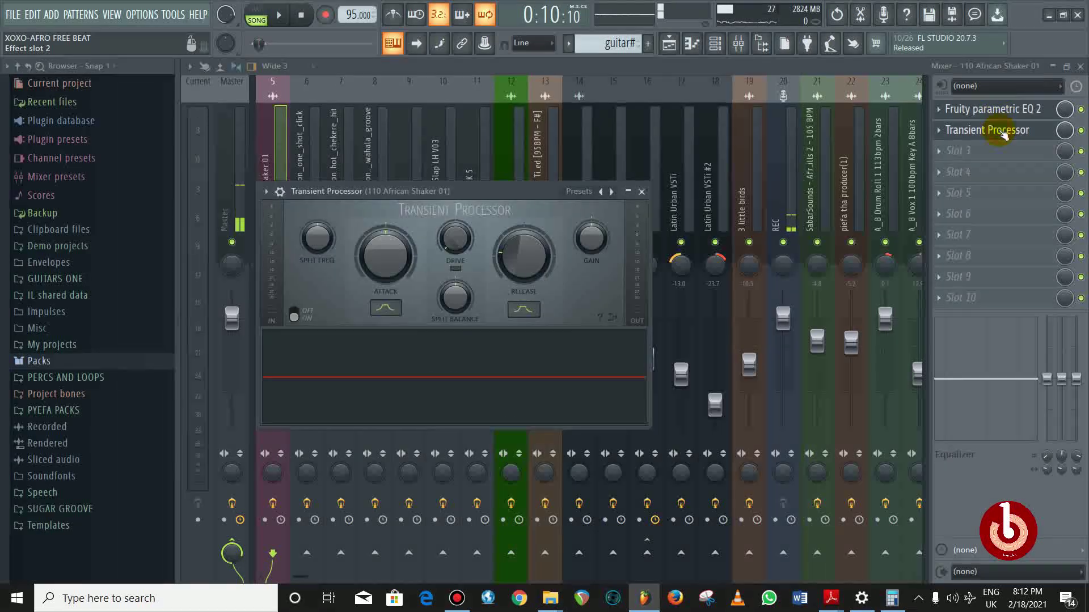
left_click(642, 193)
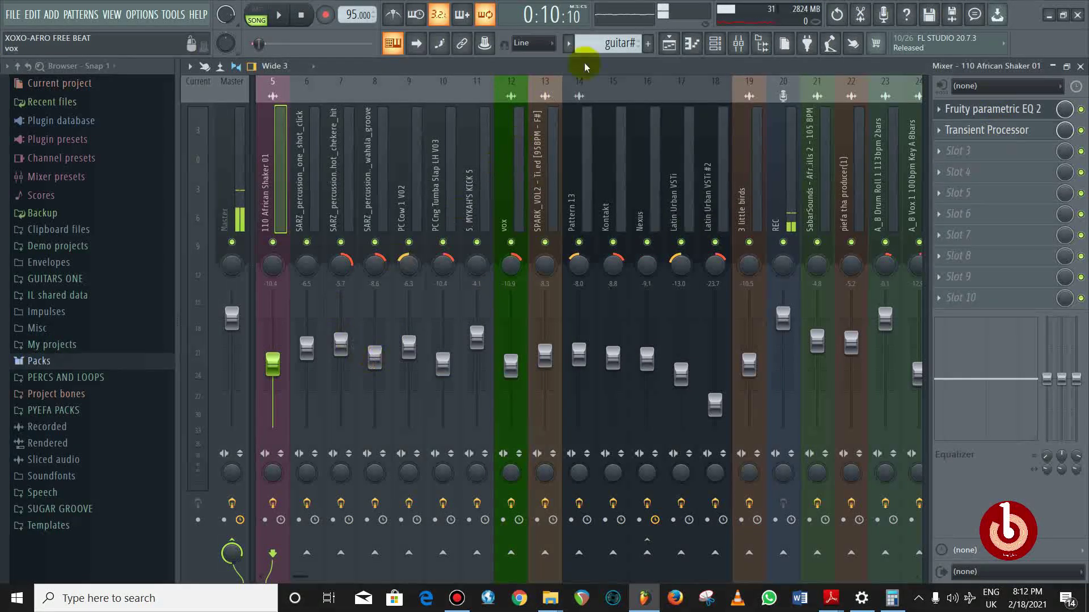
left_click(669, 44)
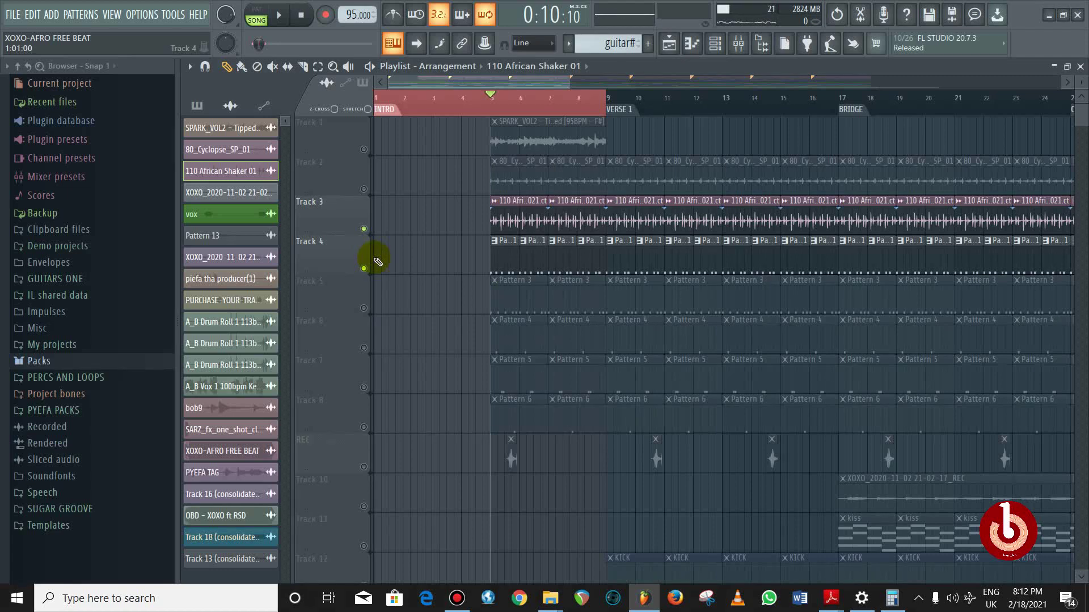
Play Tracks 3 and 4 together, muting and unmuting the SARZ_percussion_one_shot_click mixer track to compare the shaker with and without it
key("space")
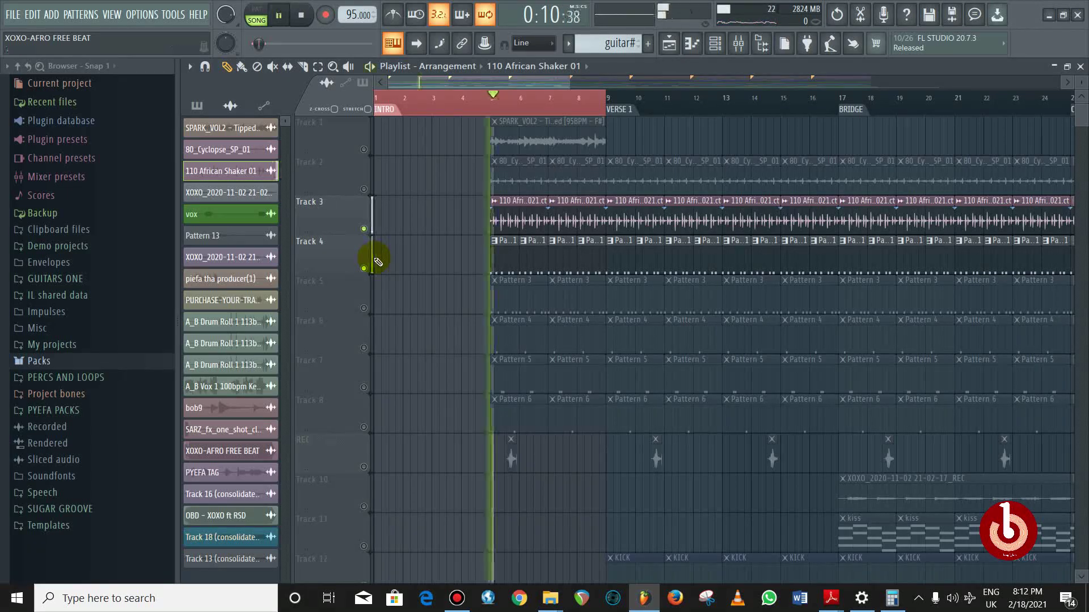
left_click(762, 45)
key("space")
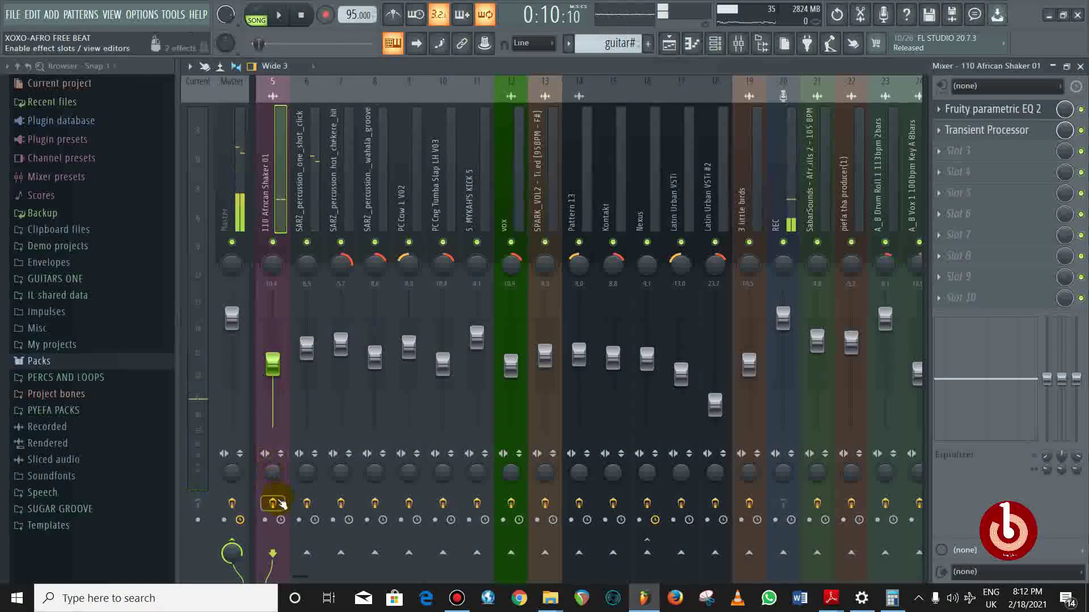
left_click(314, 246)
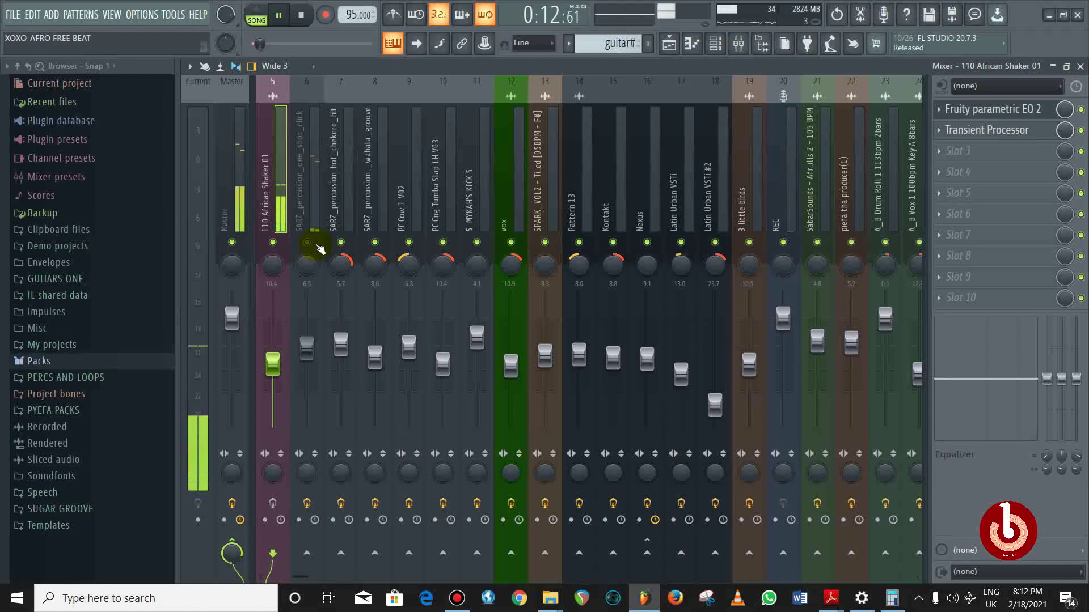
left_click(306, 243)
key("space")
key("space")
Return to the playlist, solo Track 2 and play the 80_Cyclopse_SP_01 loop
left_click(671, 45)
key("space")
left_click(365, 190)
key("space")
right_click(364, 188)
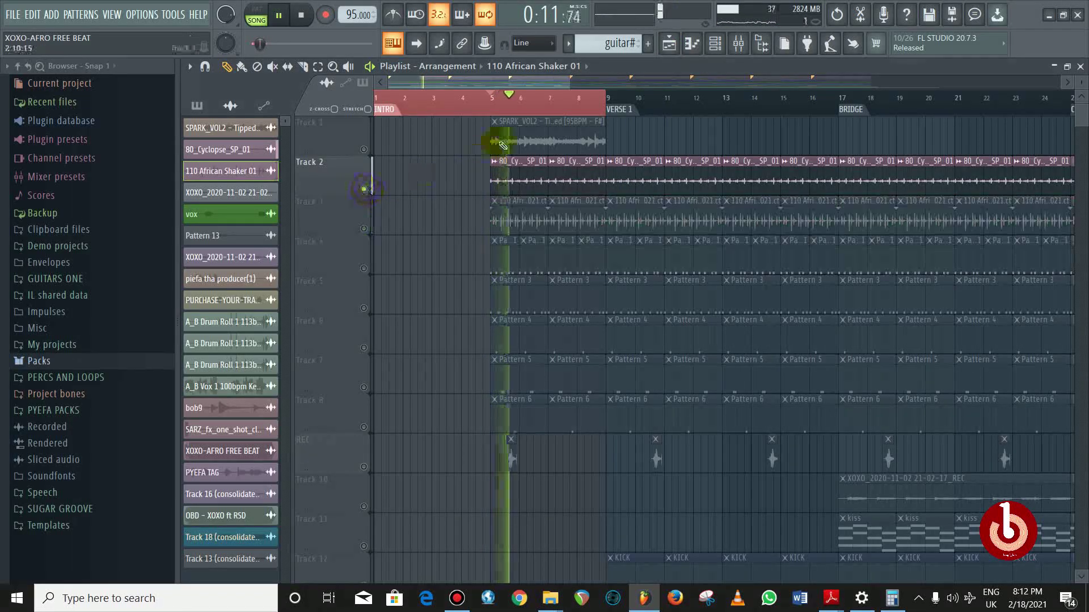
Select the 80_Cyclopse_SP_01 mixer track and review the curve of its Fruity parametric EQ 2
left_click(740, 47)
scroll(791, 151, "up", 4)
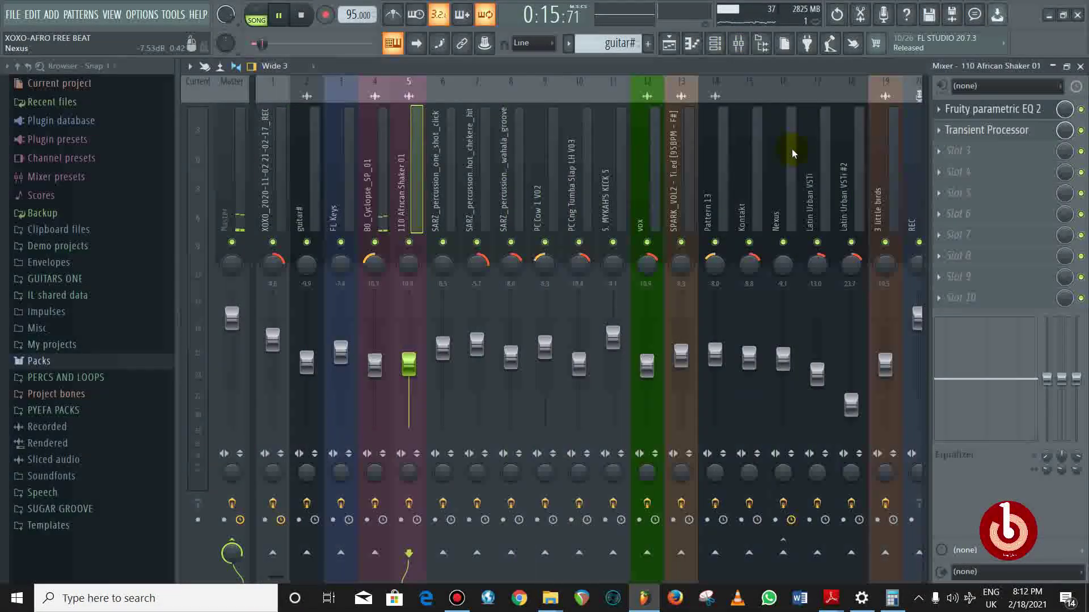
left_click(383, 187)
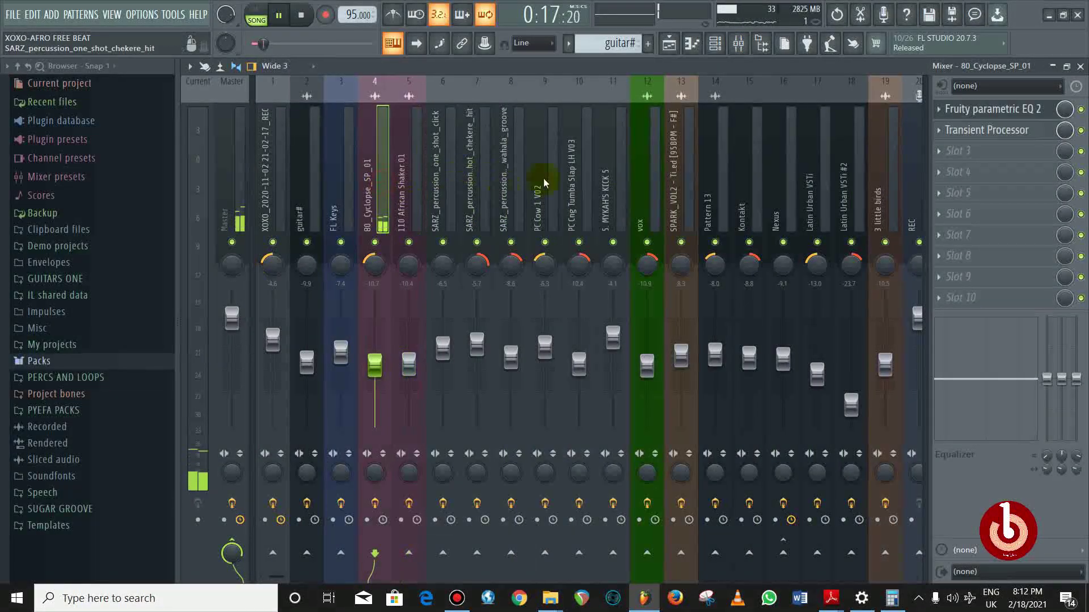
left_click(995, 109)
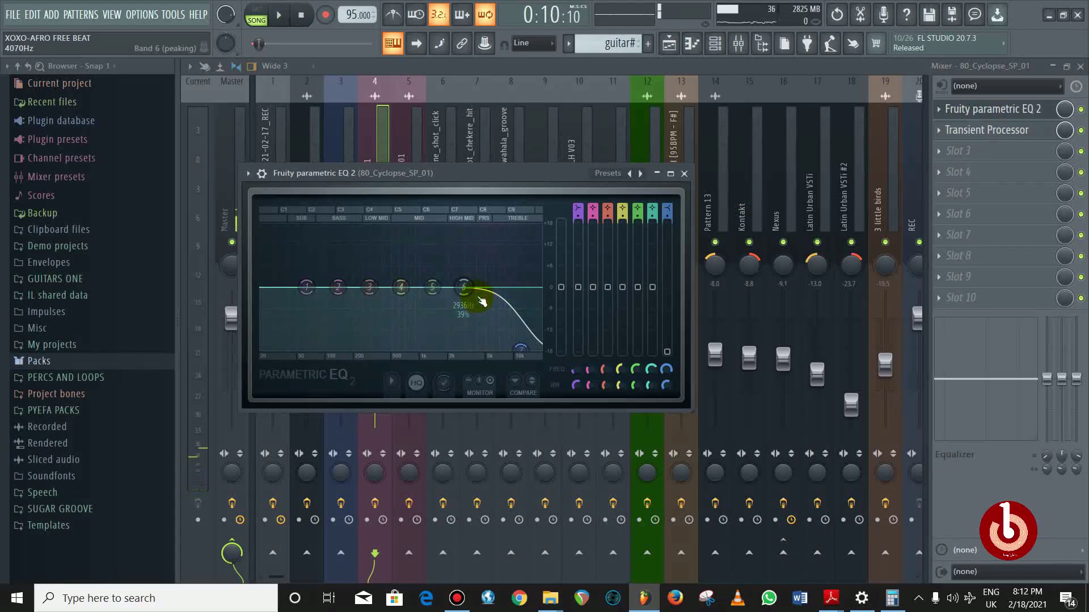
key("space")
left_click(684, 173)
Set the release of the Transient Processor on the 80_Cyclopse_SP_01 mixer track to -100% and close the plugin
double_click(976, 131)
left_click(971, 134)
left_click_drag(497, 209, 497, 227)
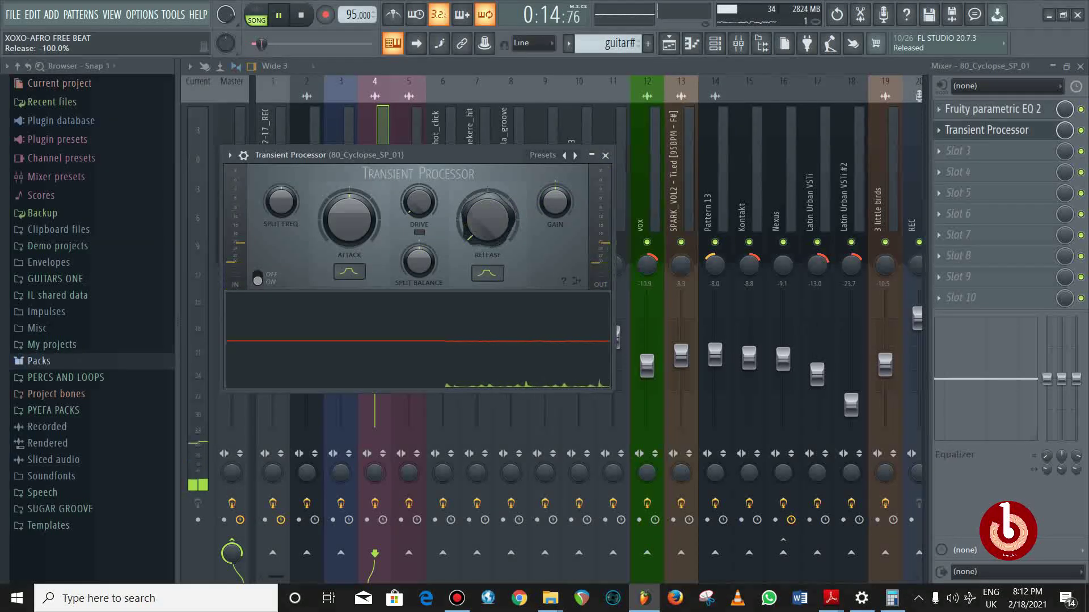
left_click(605, 155)
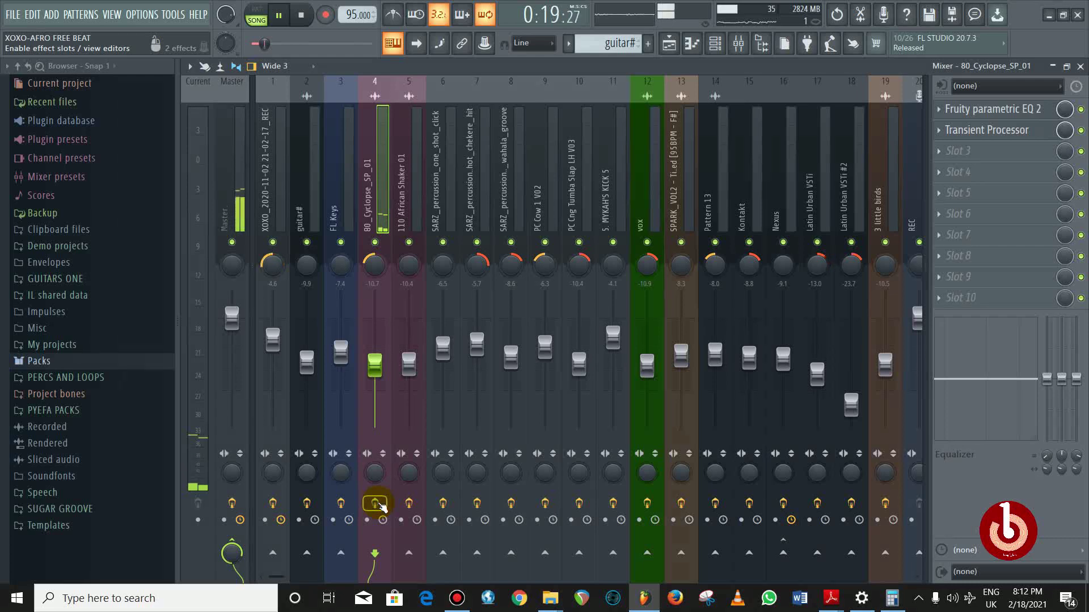
Return to the playlist, unmute Tracks 3, 4 and 1 alongside Track 2, and play them together
left_click(675, 47)
left_click(363, 229)
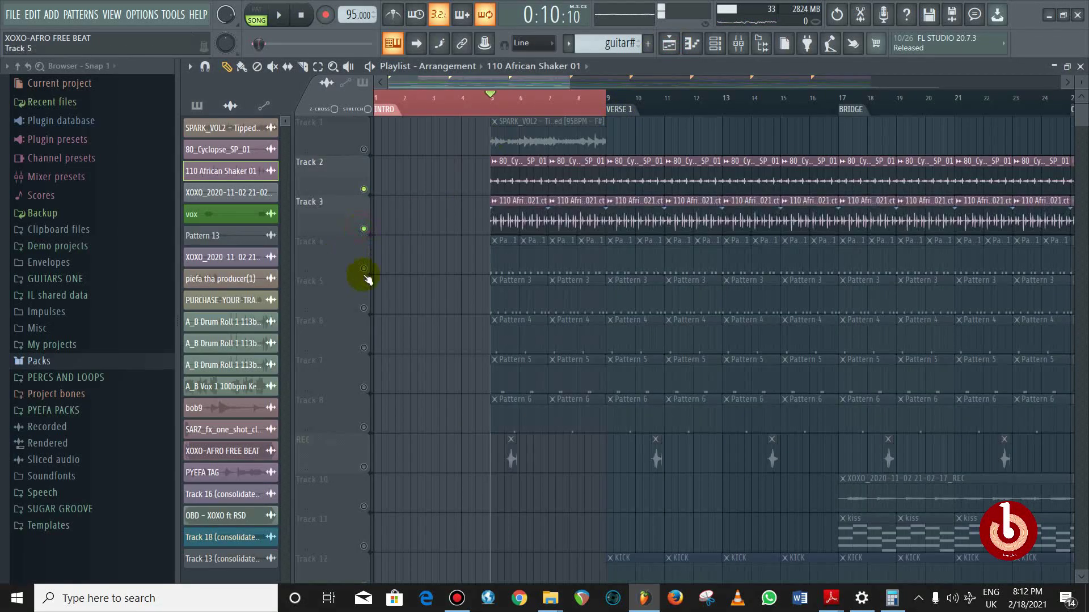
left_click(364, 271)
left_click(364, 149)
scroll(389, 306, "down", 2)
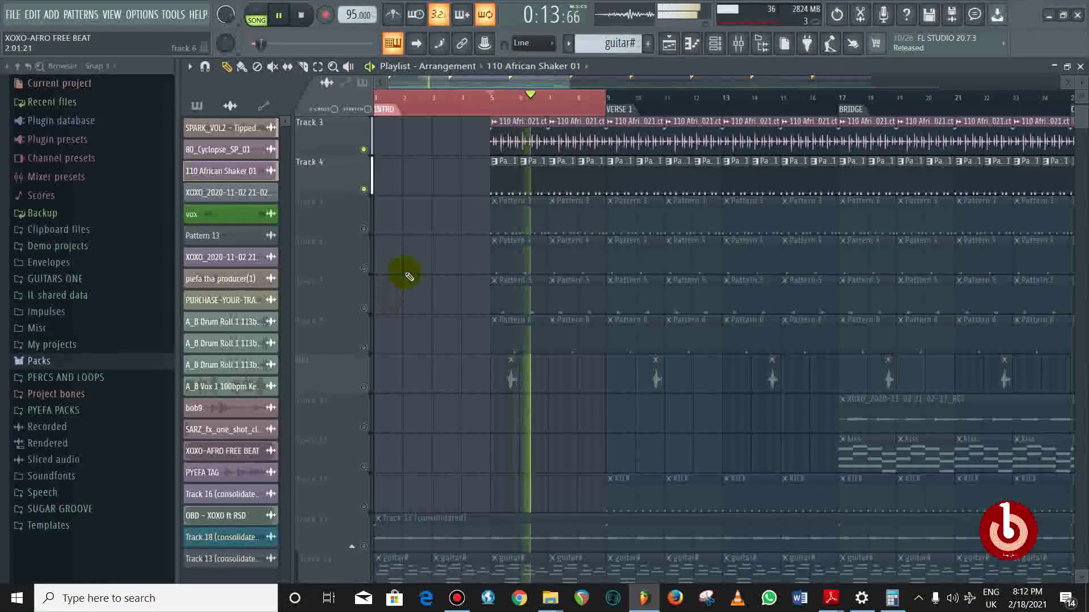
scroll(408, 276, "up", 1)
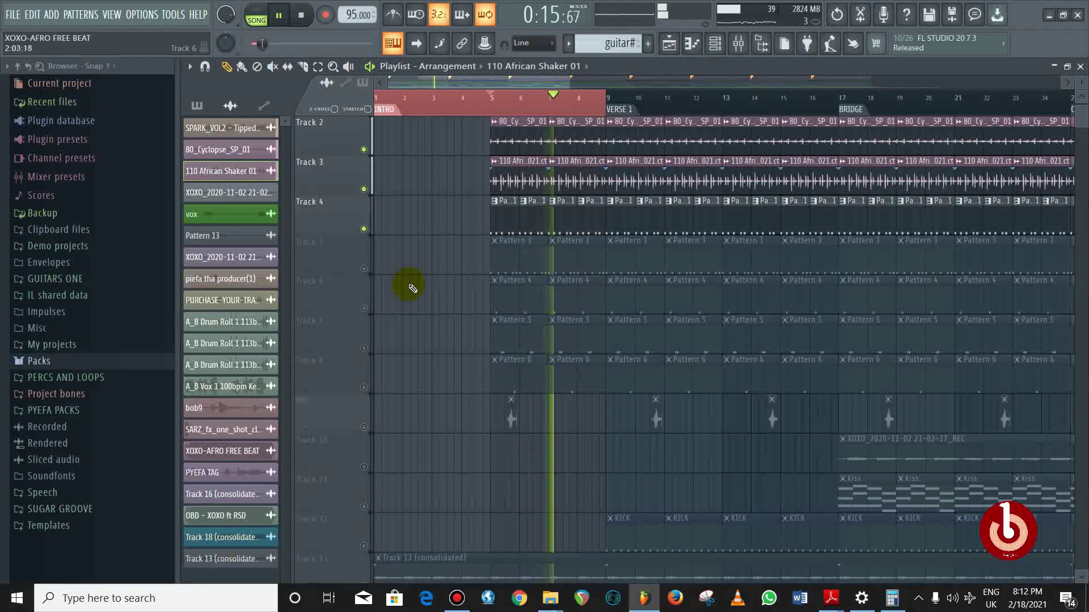
scroll(412, 288, "up", 1)
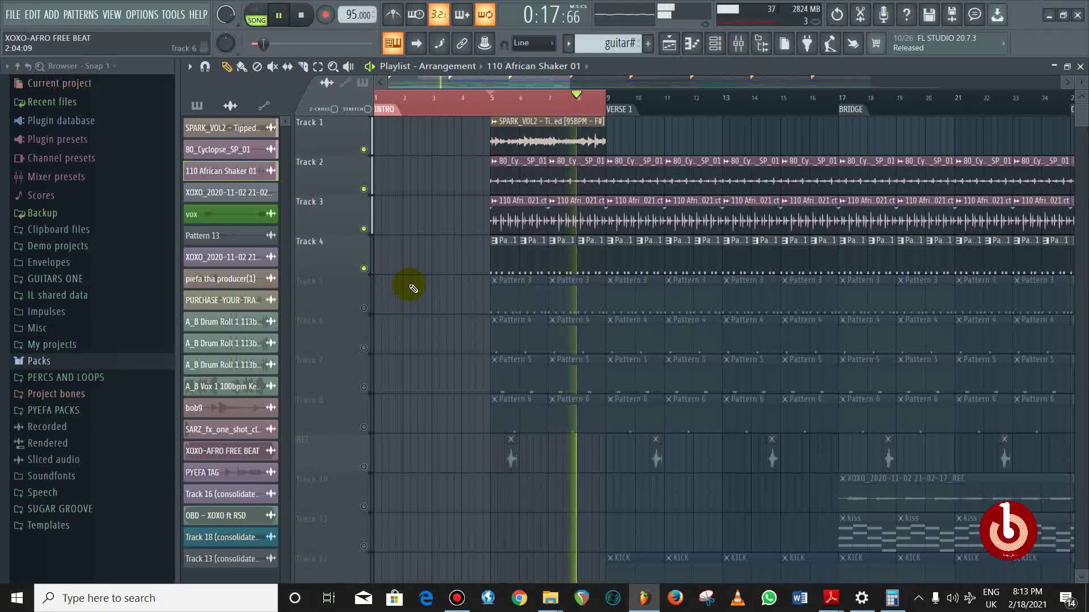
key("space")
Solo Track 5 and play its Pattern 3 percussion on its own
left_click(364, 308)
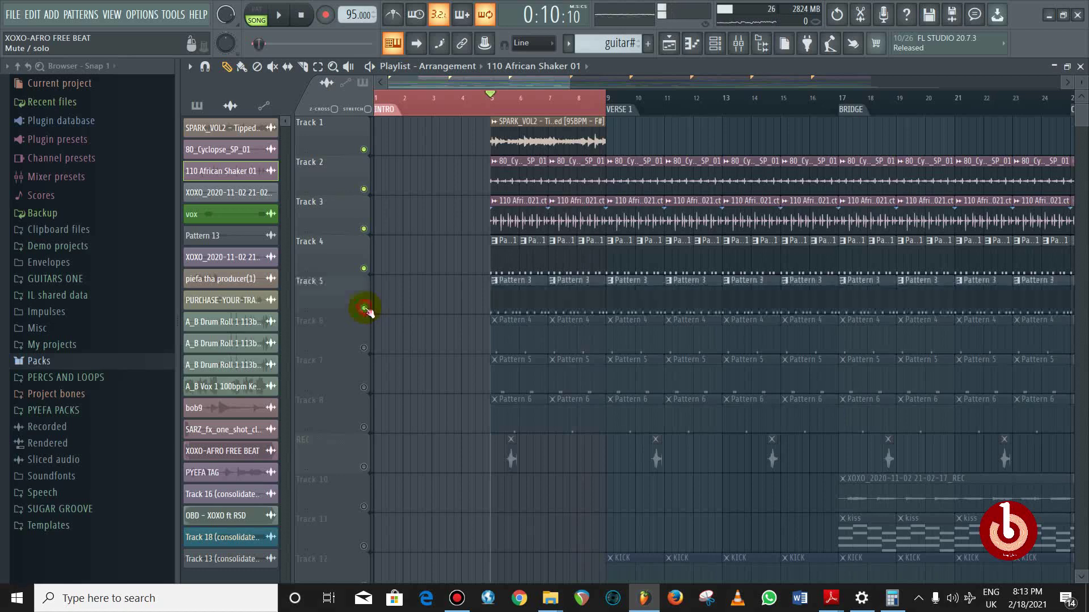
right_click(364, 308)
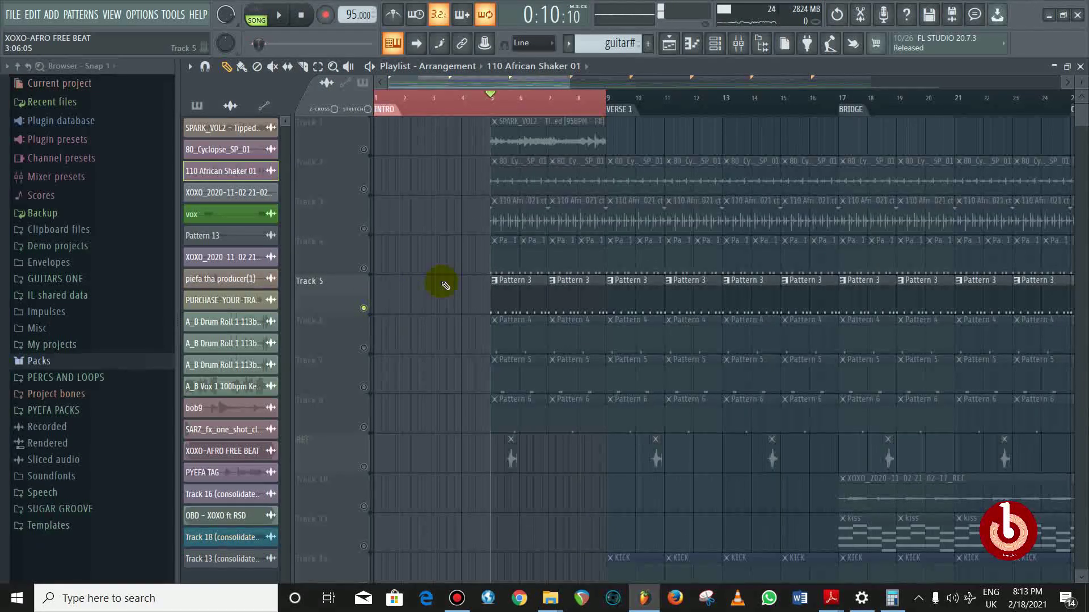
key("space")
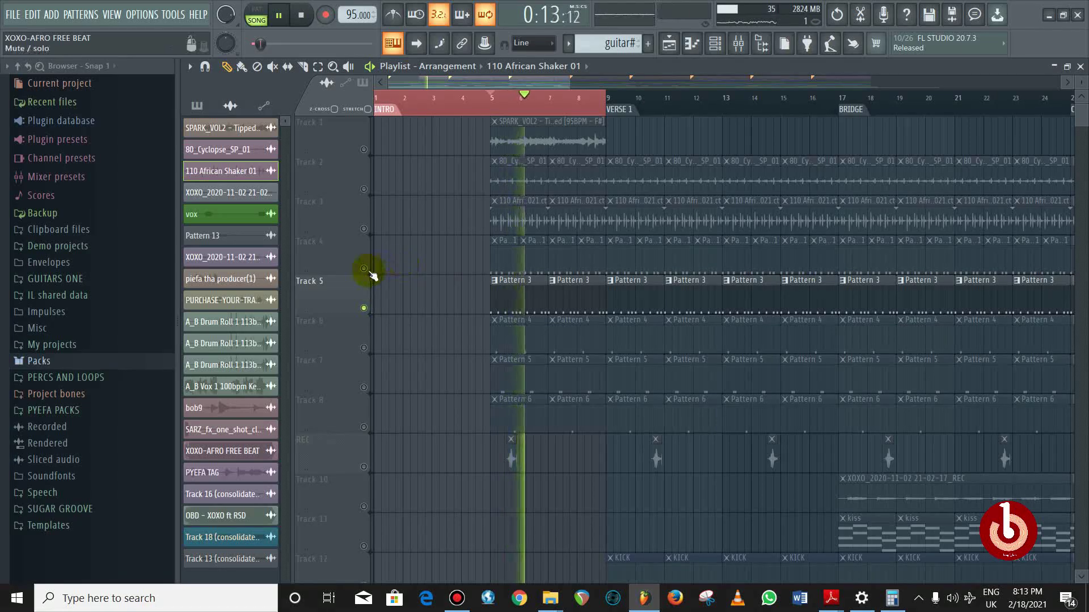
Select the SARZ_percussion_one_shot_chekere_hit mixer track and play it with its effect slots disabled and enabled to compare the sound
left_click(739, 49)
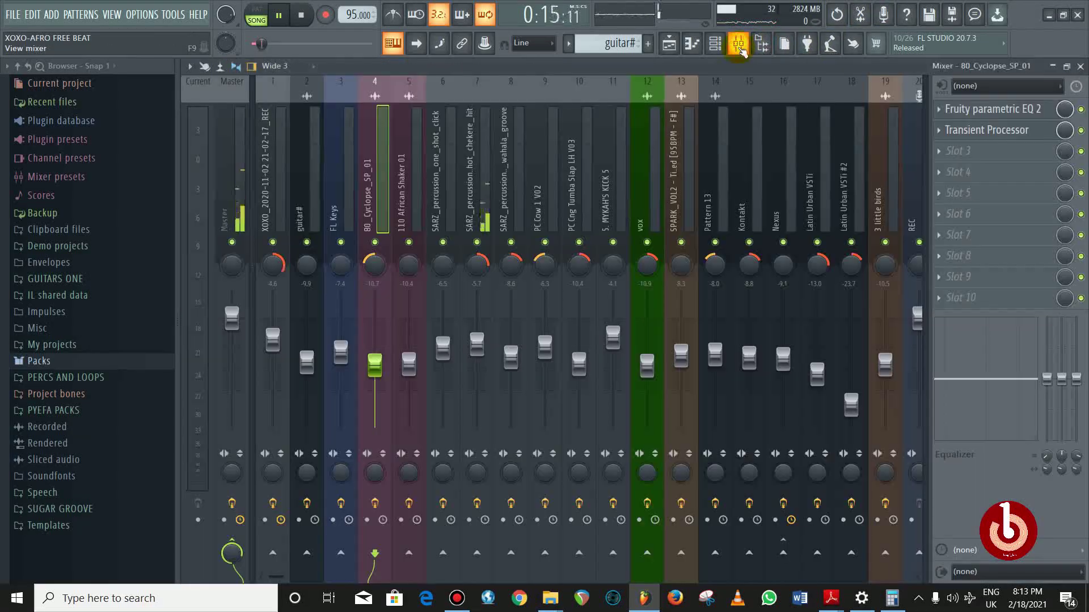
left_click(480, 207)
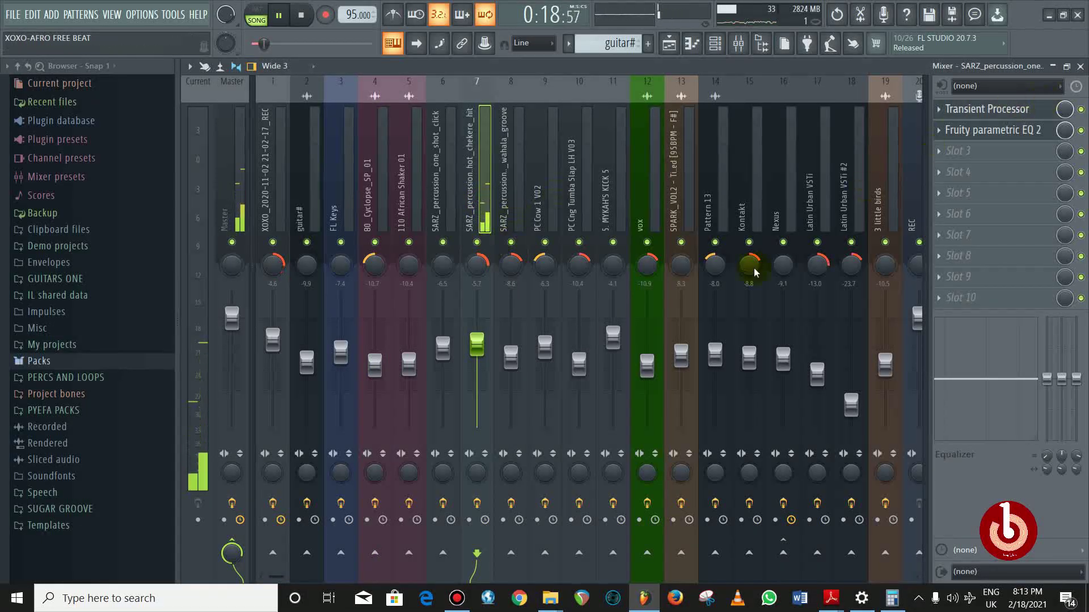
key("space")
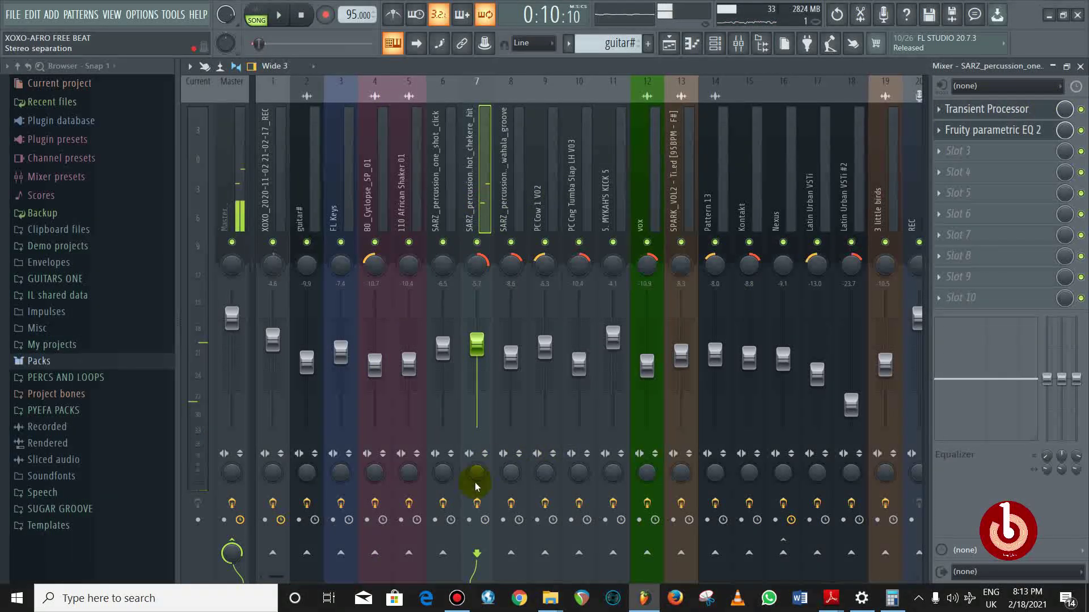
left_click(477, 503)
key("space")
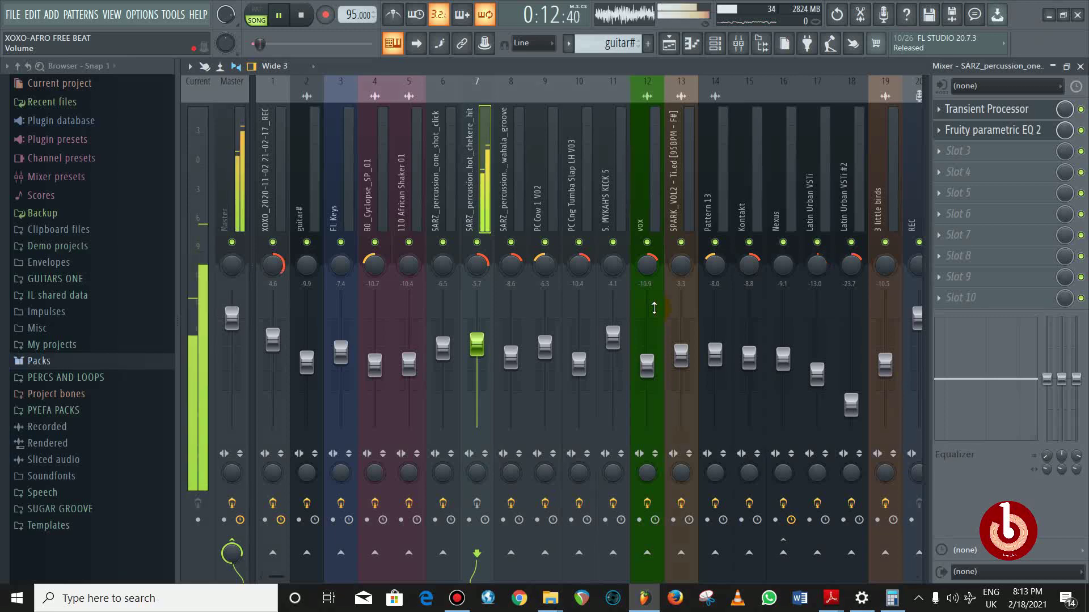
key("space")
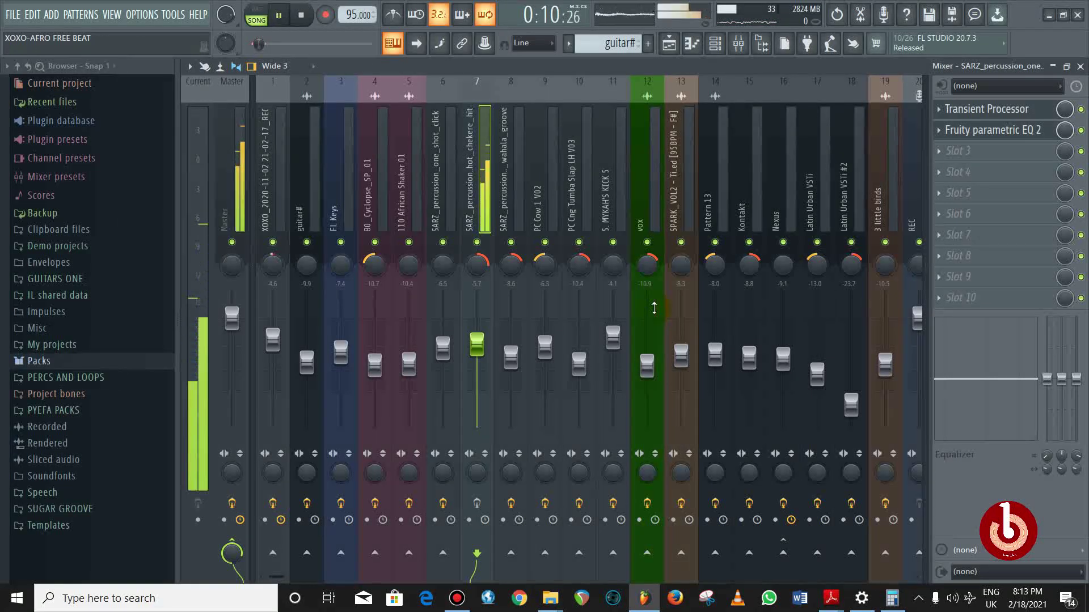
key("space")
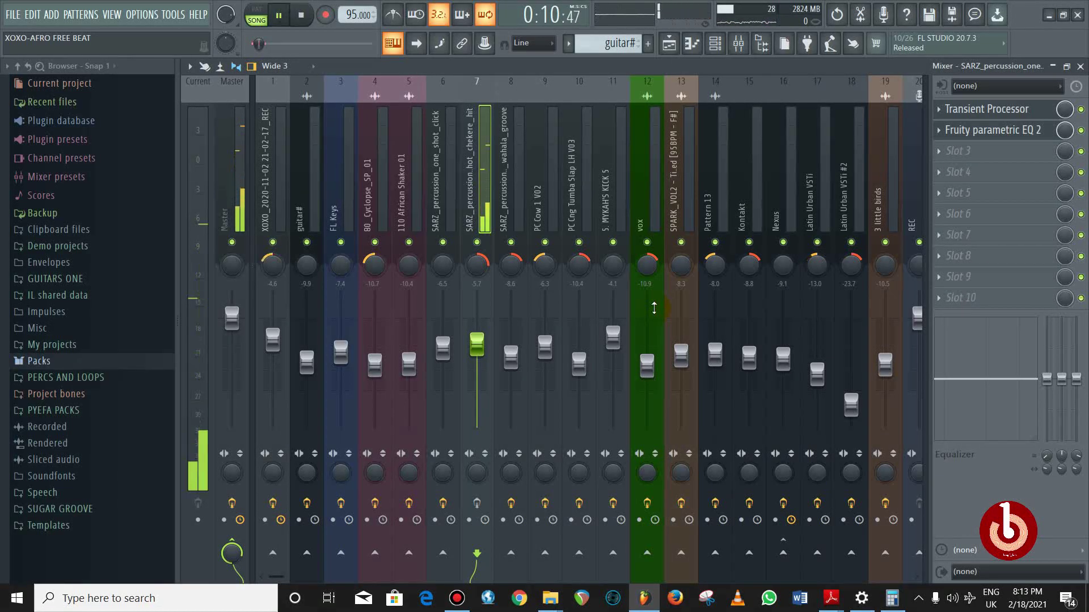
key("space")
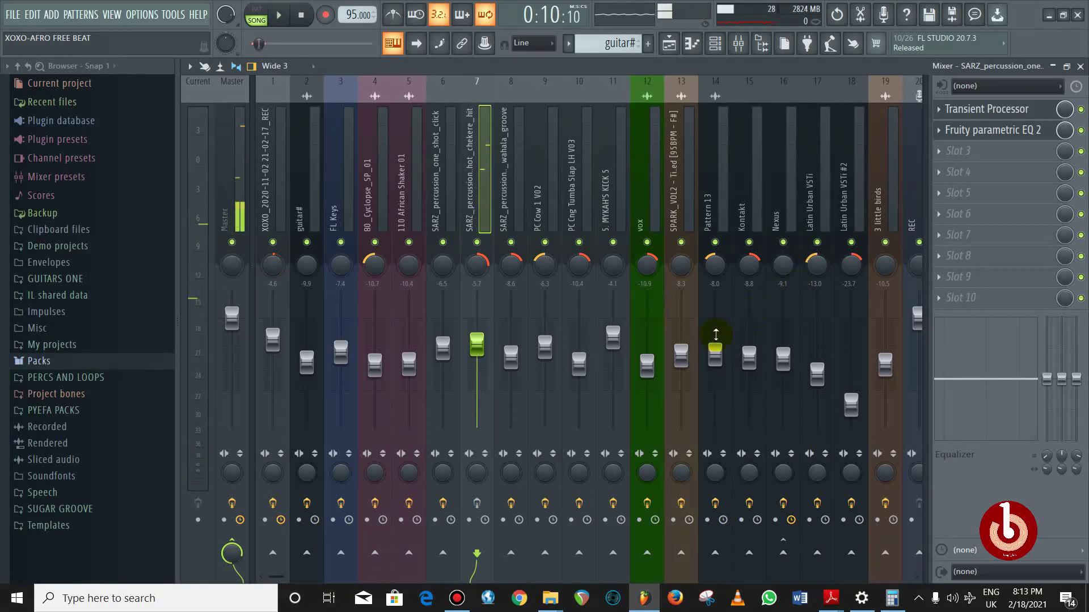
key("space")
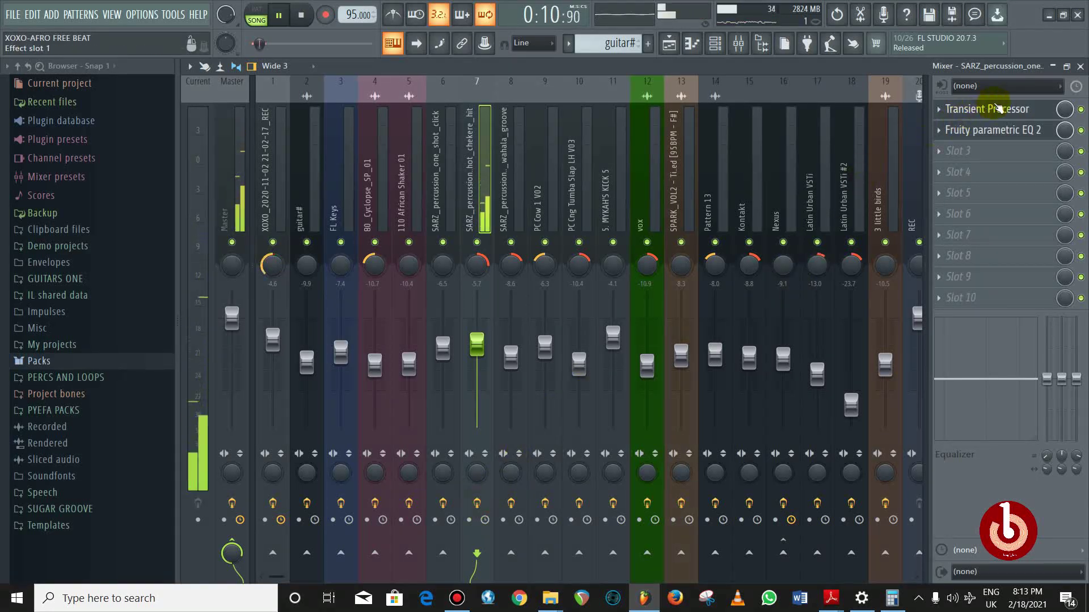
key("space")
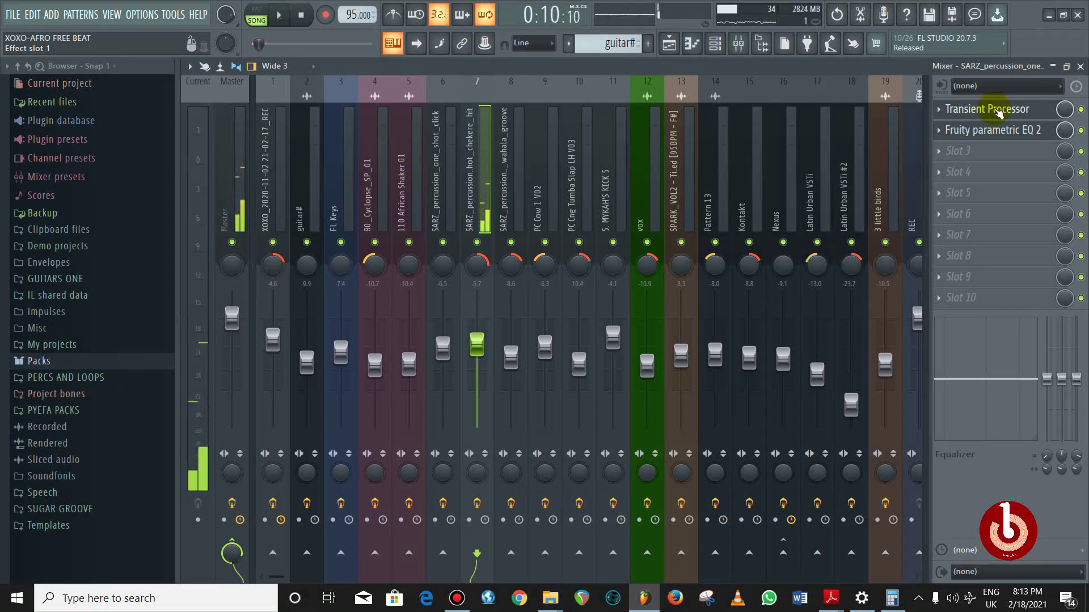
Review the Transient Processor's release setting and the Fruity parametric EQ 2 curve on the chekere hit mixer track, closing both plugins
left_click(997, 110)
left_click(440, 210)
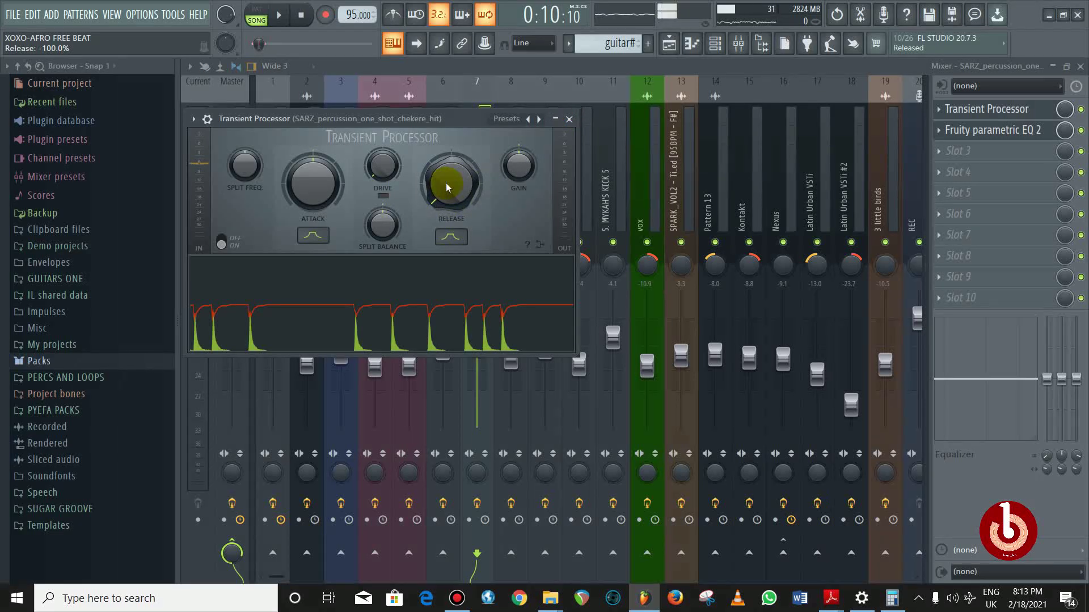
left_click(570, 119)
left_click(958, 130)
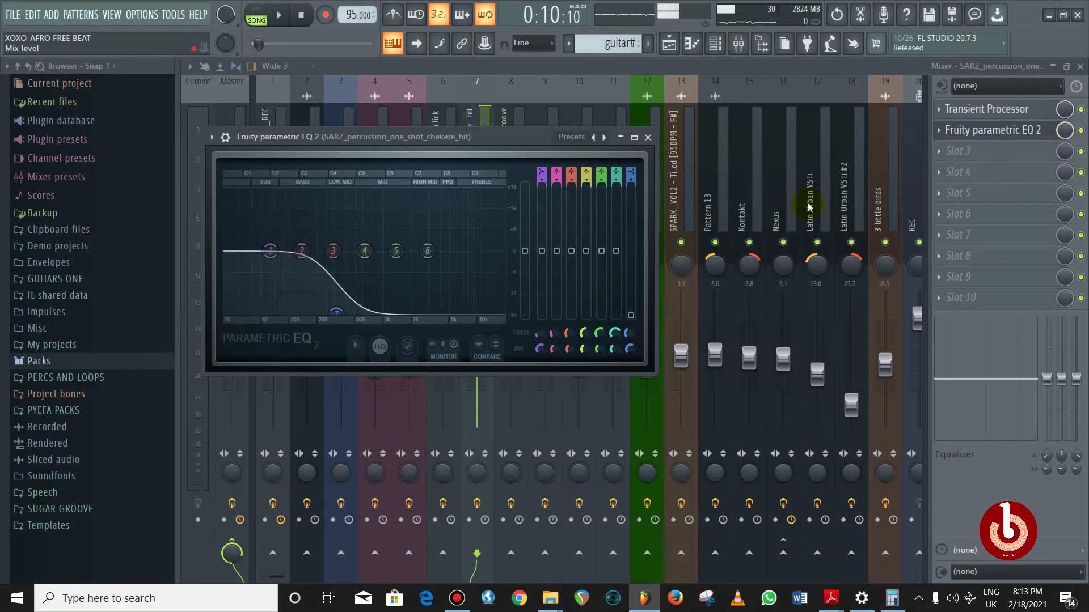
mouse_move(539, 5)
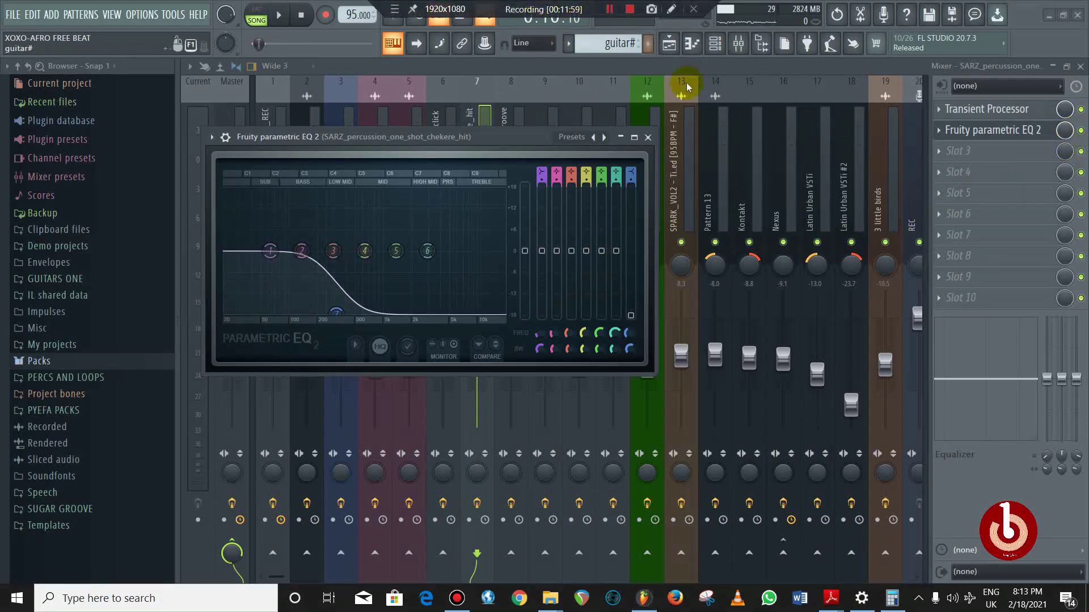
key("Escape")
Play the playlist while unmuting Tracks 4 to 1 around Track 5, and add Track 6
key("space")
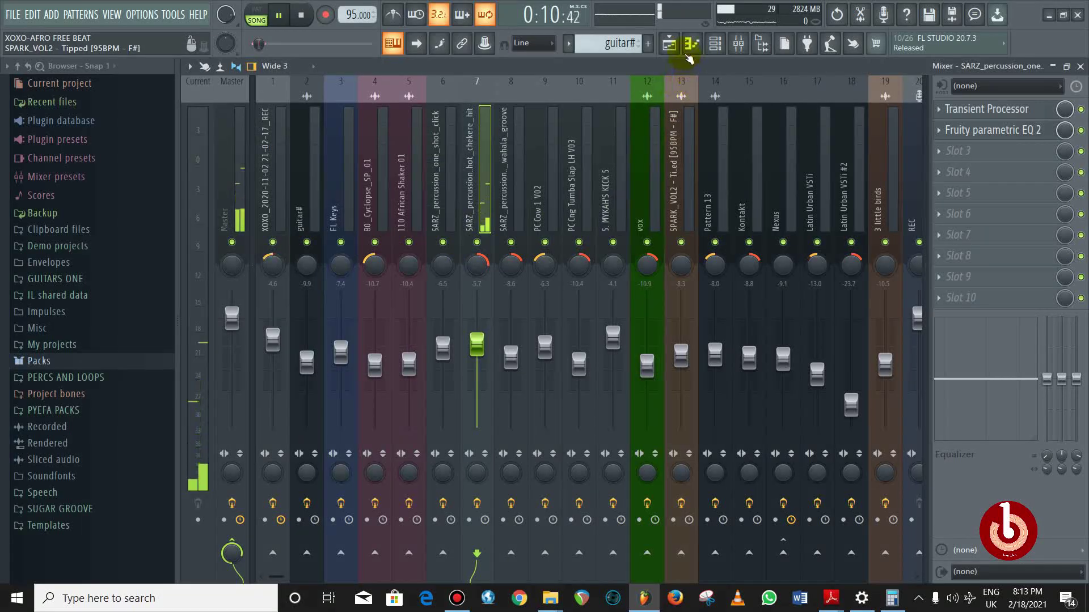
left_click(689, 45)
left_click_drag(364, 270, 366, 146)
scroll(365, 267, "down", 2)
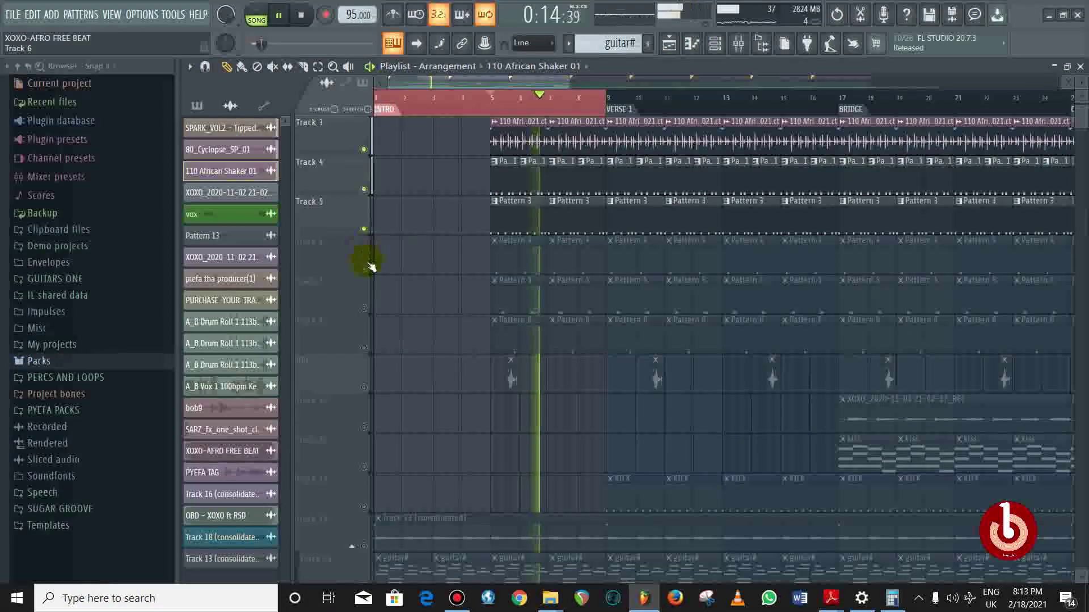
left_click(364, 268)
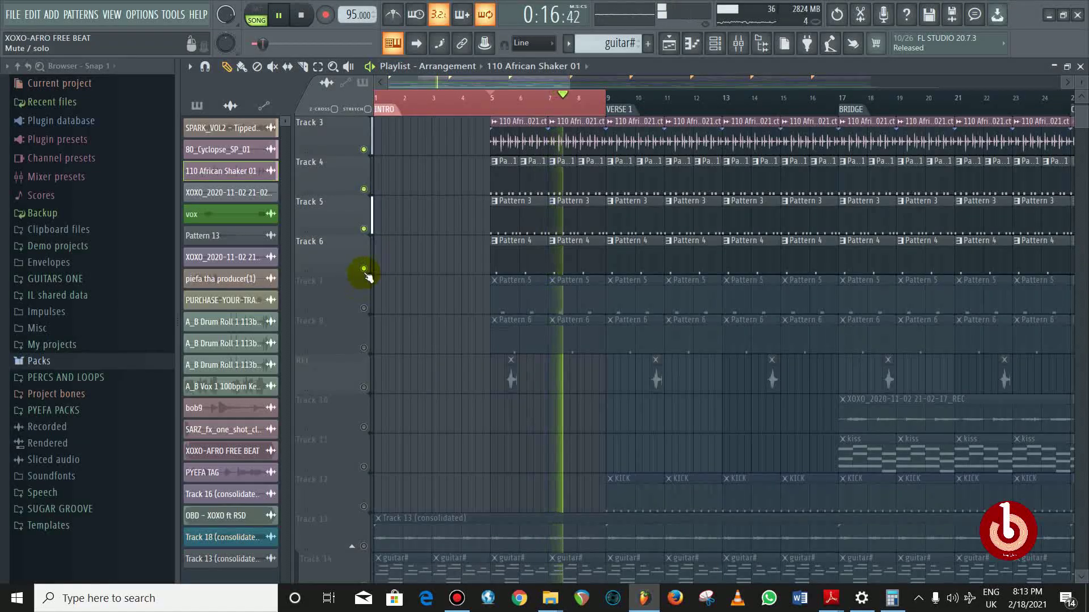
Solo Track 6 and play Pattern 4, and bring Tracks 5 to 1 back in during playback
right_click(364, 268)
key("space")
key("space")
left_click_drag(364, 230, 372, 158)
left_click(363, 149)
scroll(391, 204, "up", 2)
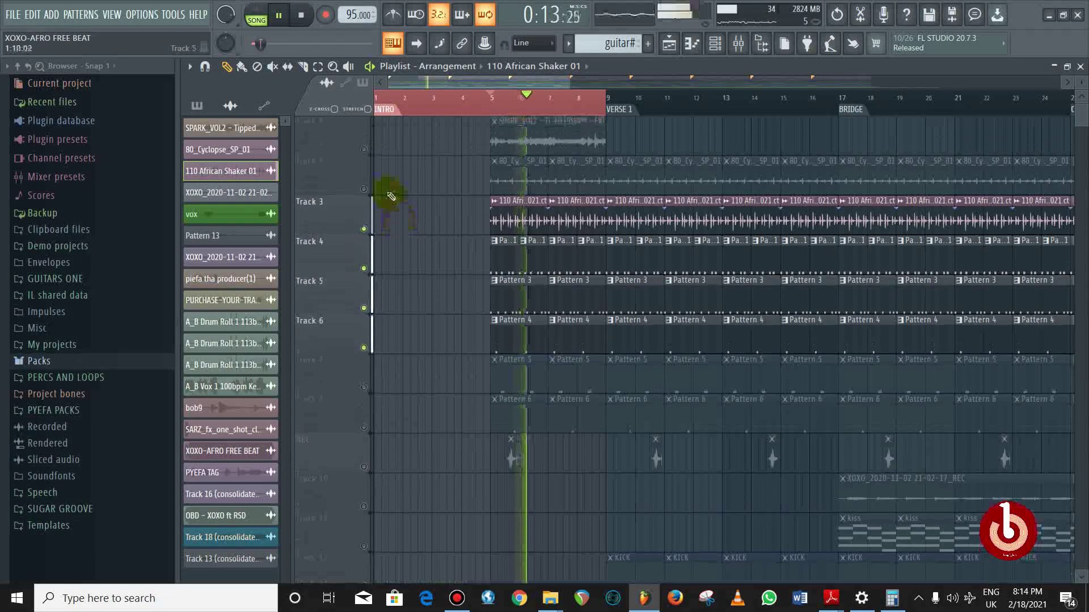
scroll(412, 263, "down", 3)
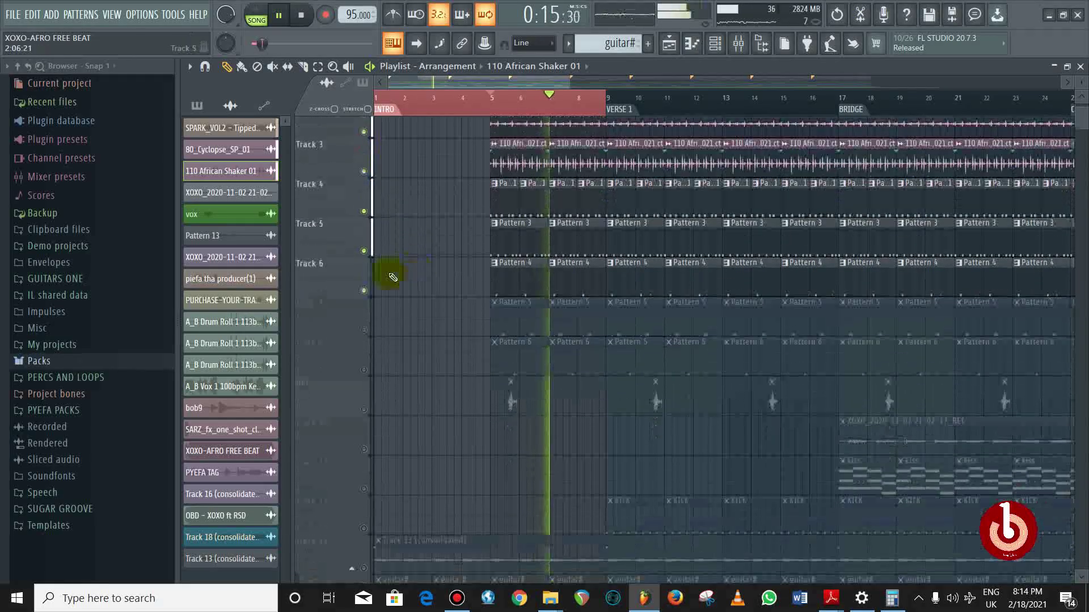
Add Track 7 to the layered percussion, play it, and solo it to hear Pattern 5 alone
left_click(363, 268)
key("space")
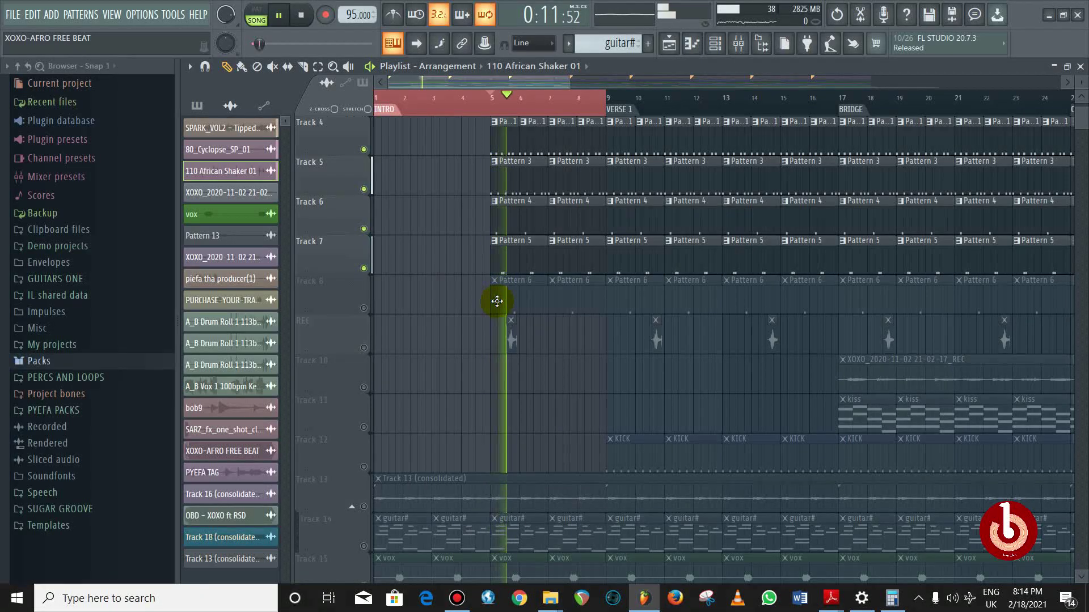
right_click(363, 269)
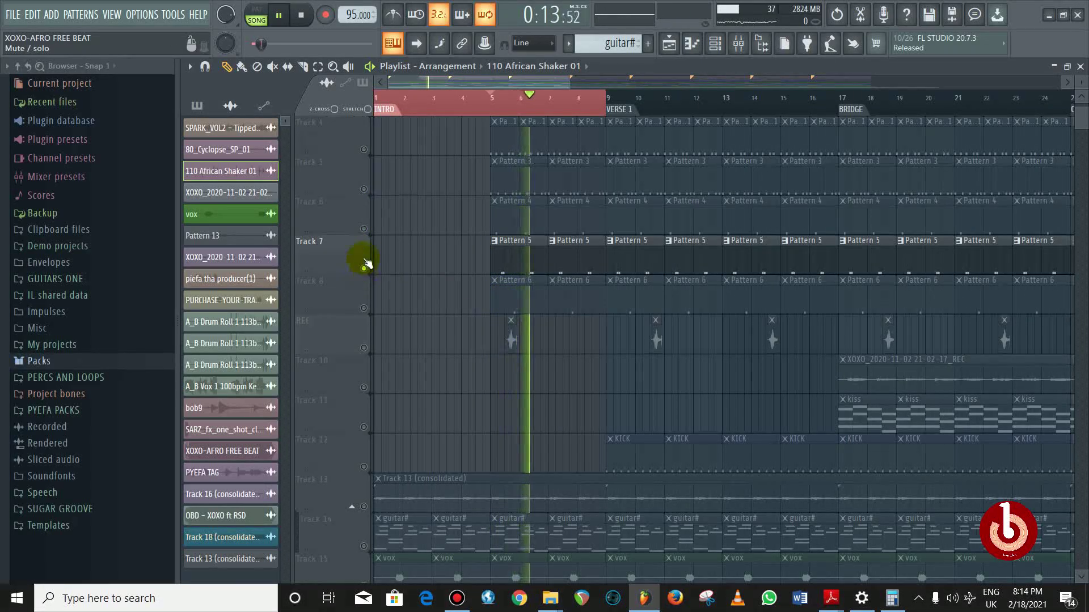
Unmute Tracks 6 to 1 around Track 7, play the layers together, and add Track 8
left_click(363, 229)
left_click(364, 190)
left_click(364, 149)
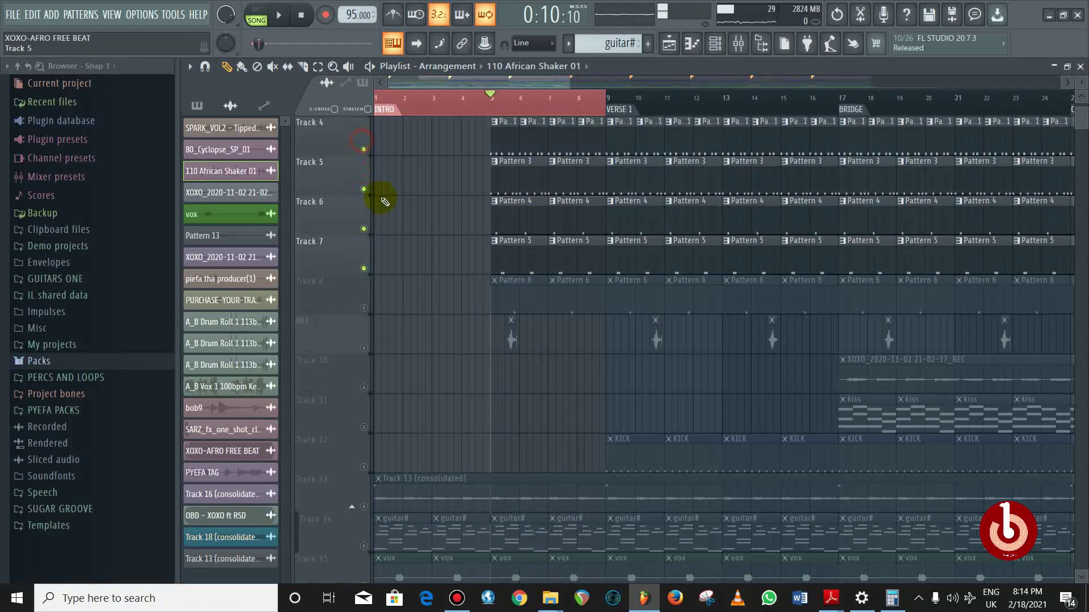
scroll(369, 194, "up", 3)
key("space")
left_click(363, 229)
left_click(363, 190)
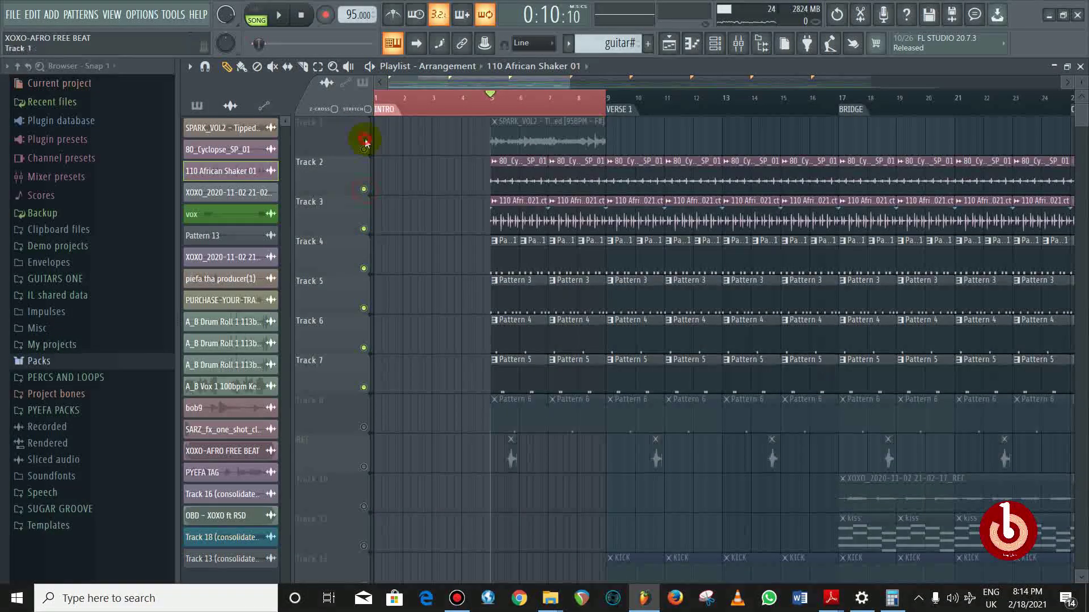
left_click(364, 150)
scroll(462, 270, "down", 4)
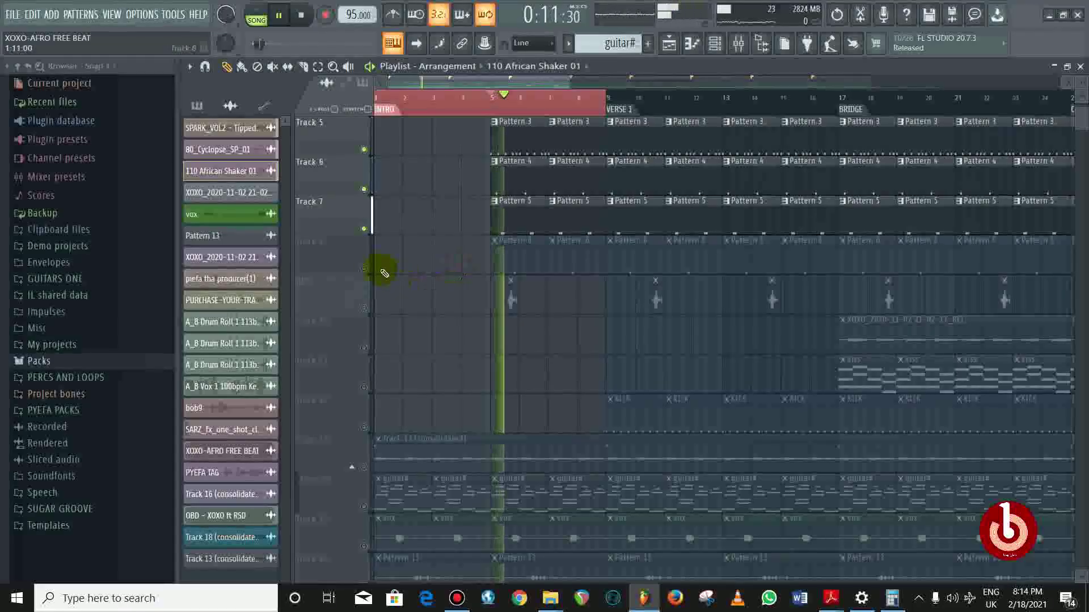
left_click(364, 268)
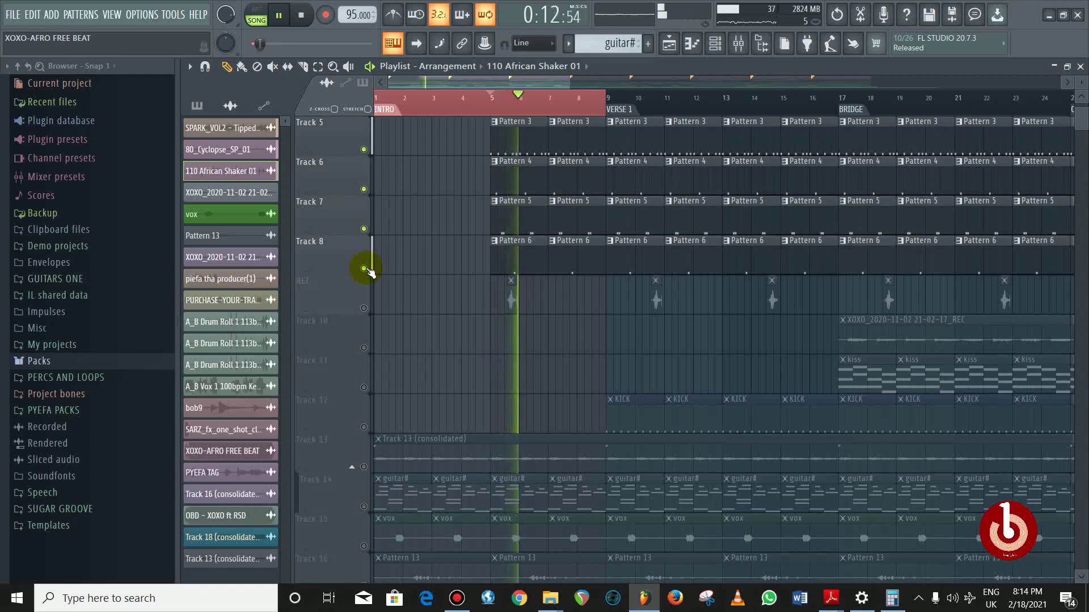
Unmute Tracks 13, 14 and 15 to bring the guitar and vox parts into playback
scroll(382, 359, "down", 3)
left_click(365, 347)
scroll(365, 364, "down", 2)
left_click(364, 309)
scroll(364, 347, "down", 1)
key("space")
left_click(364, 308)
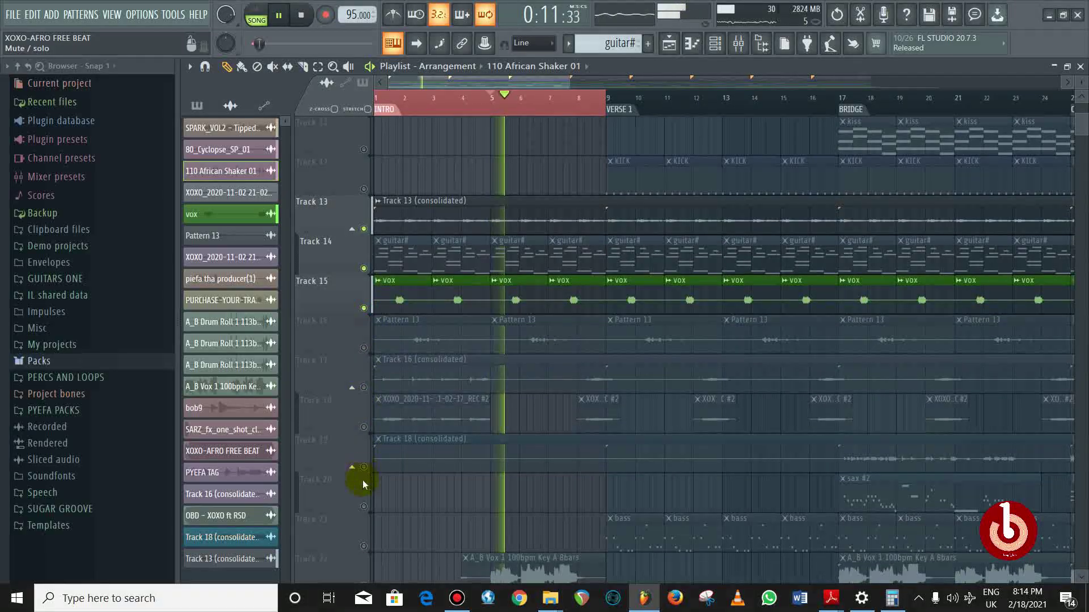
Unmute Tracks 22, 24 and 16, and play the intro section with all of its enabled layers
left_click(369, 581)
scroll(365, 576, "down", 3)
left_click(364, 546)
scroll(368, 510, "down", 3)
scroll(390, 462, "up", 4)
key("space")
scroll(390, 462, "up", 1)
key("space")
left_click(364, 268)
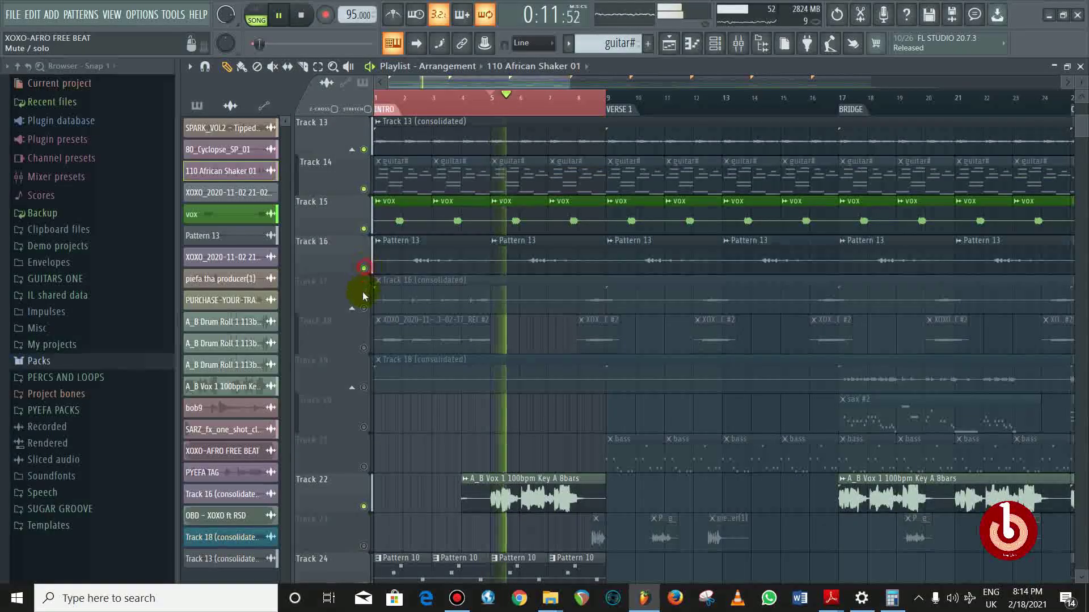
scroll(371, 273, "up", 12)
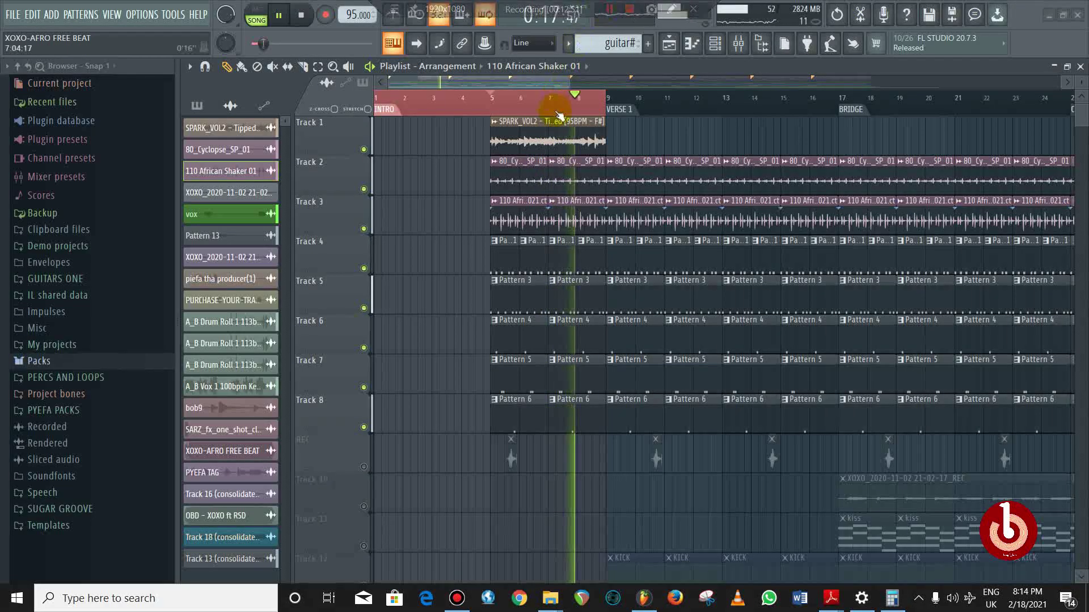
key("space")
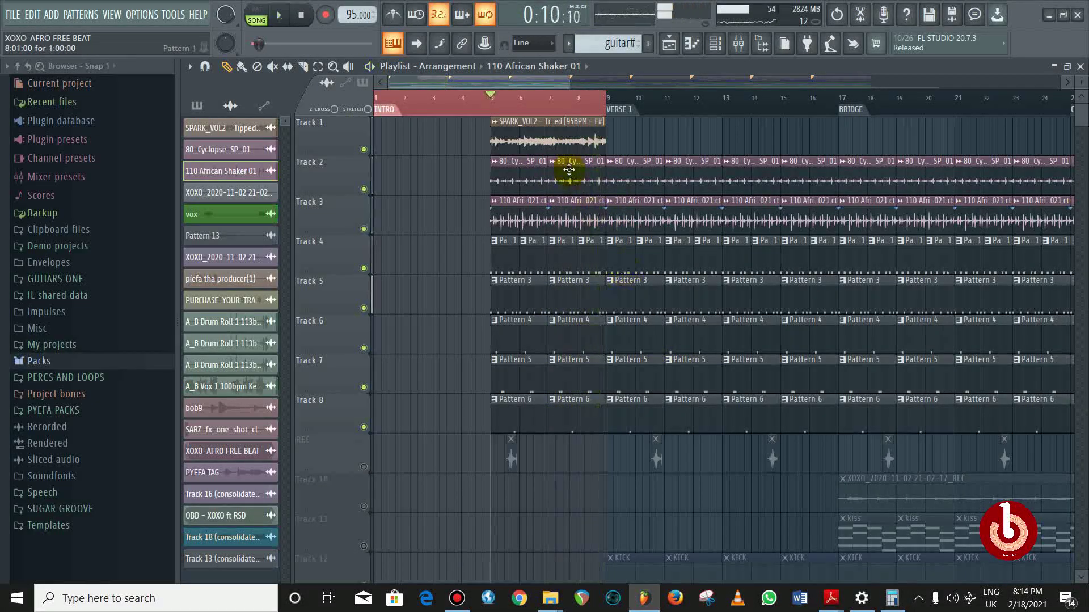
Select the Verse 1 section on the playlist timeline, from bar 9 to the Bridge marker at bar 17
left_click(604, 106)
left_click_drag(607, 102, 840, 101)
scroll(787, 233, "down", 3)
scroll(787, 232, "up", 2)
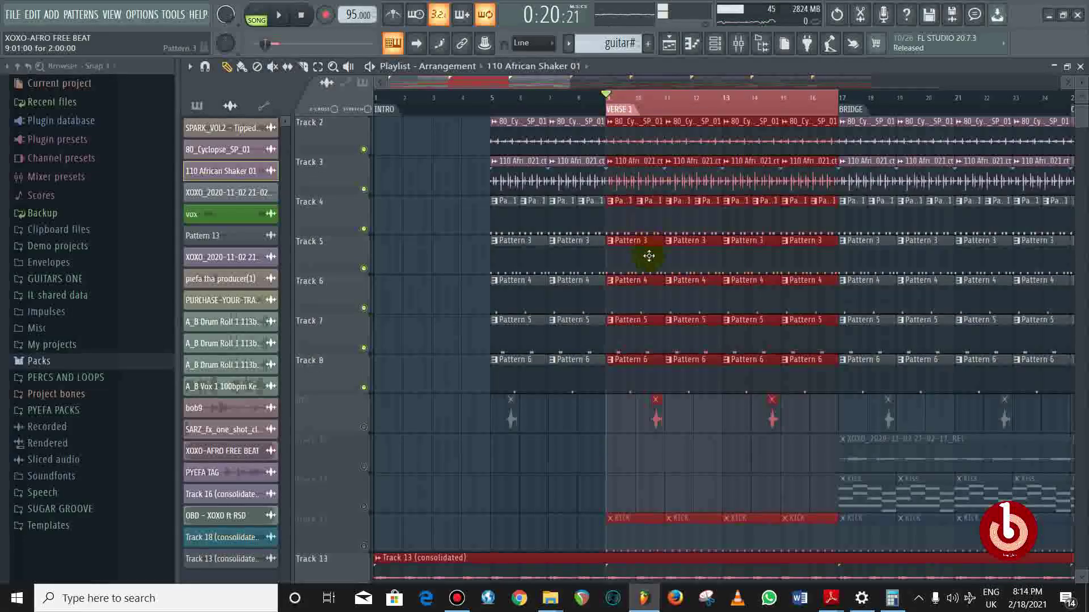
Unmute the KICK patterns on Track 12 and play Verse 1 with the kick added
scroll(649, 256, "down", 4)
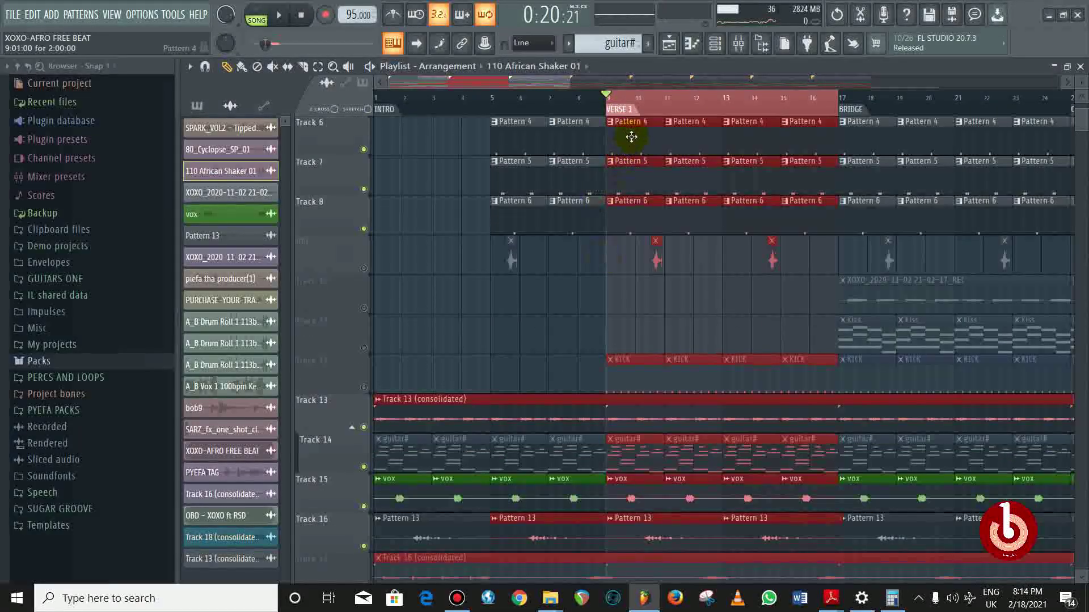
scroll(619, 280, "down", 3)
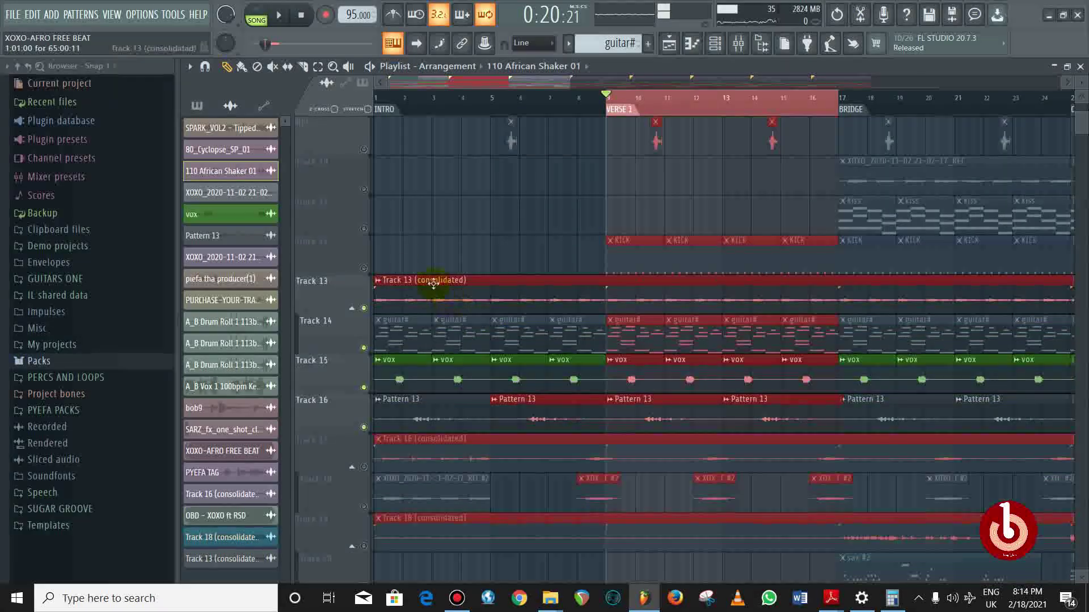
left_click(366, 268)
key("space")
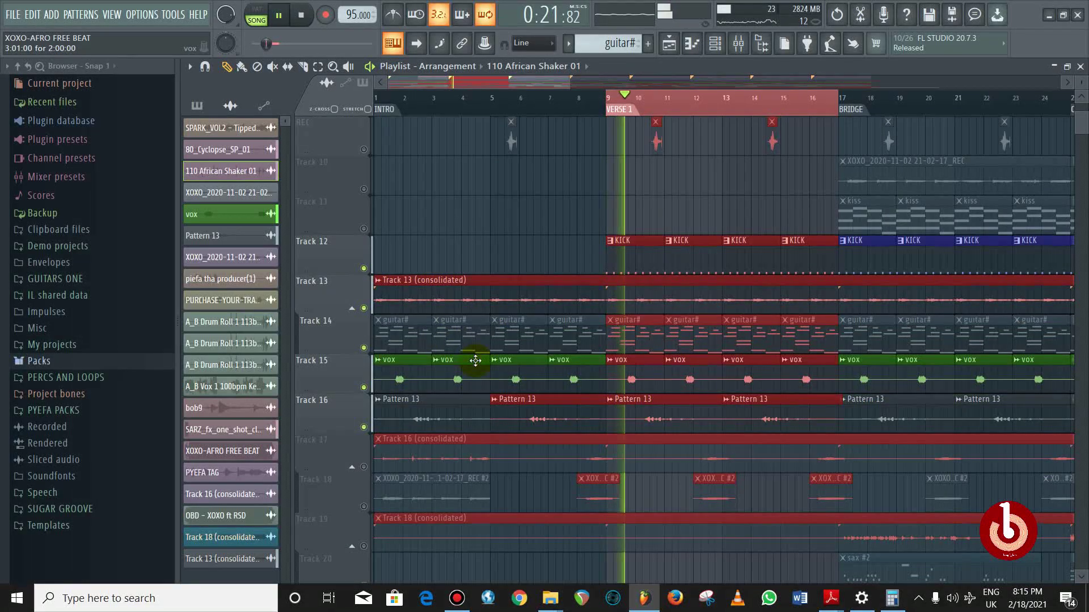
key("space")
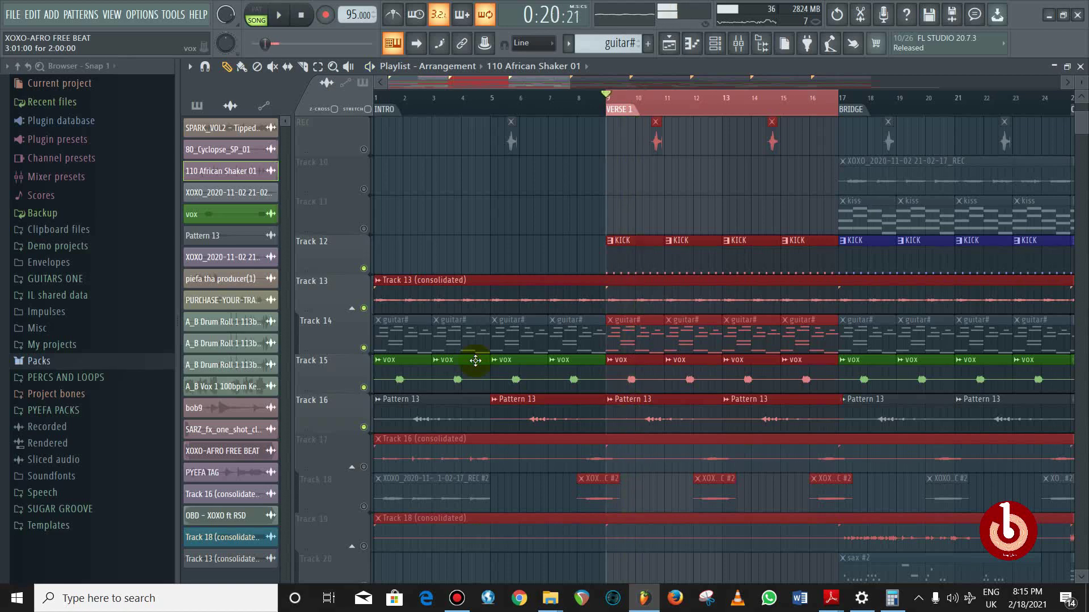
key("space")
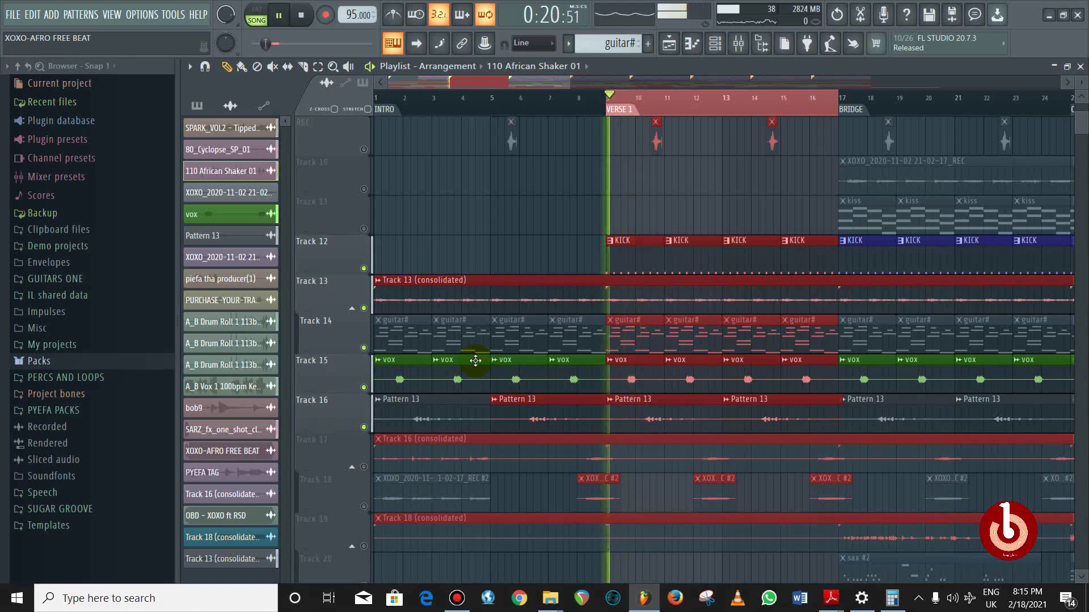
Review the Fruity parametric EQ 2 settings on the kick's mixer track and listen to Verse 1 again
left_click(737, 43)
left_click(622, 187)
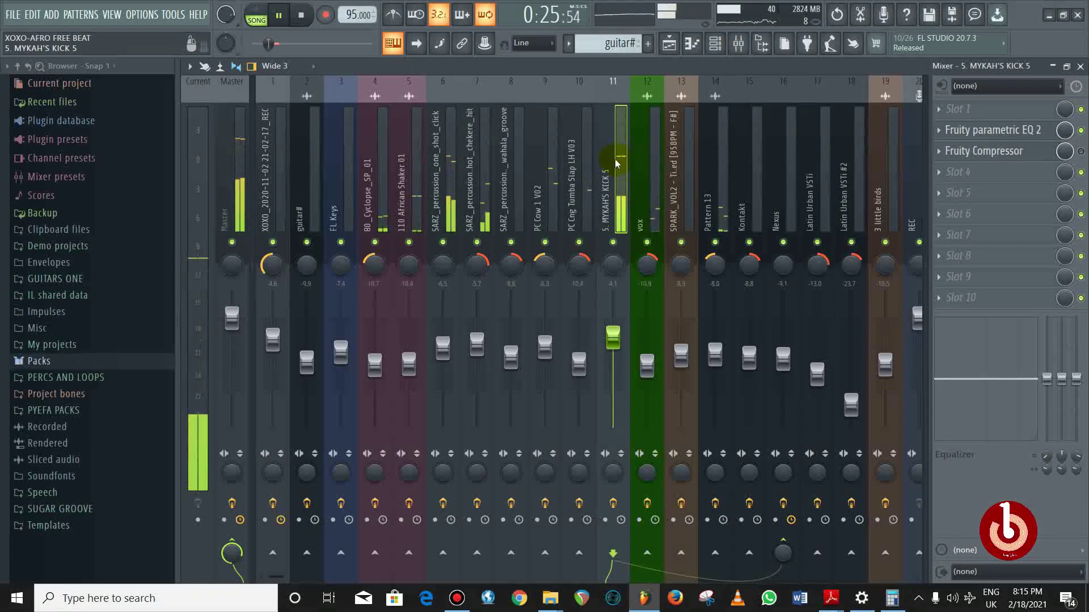
left_click(1048, 130)
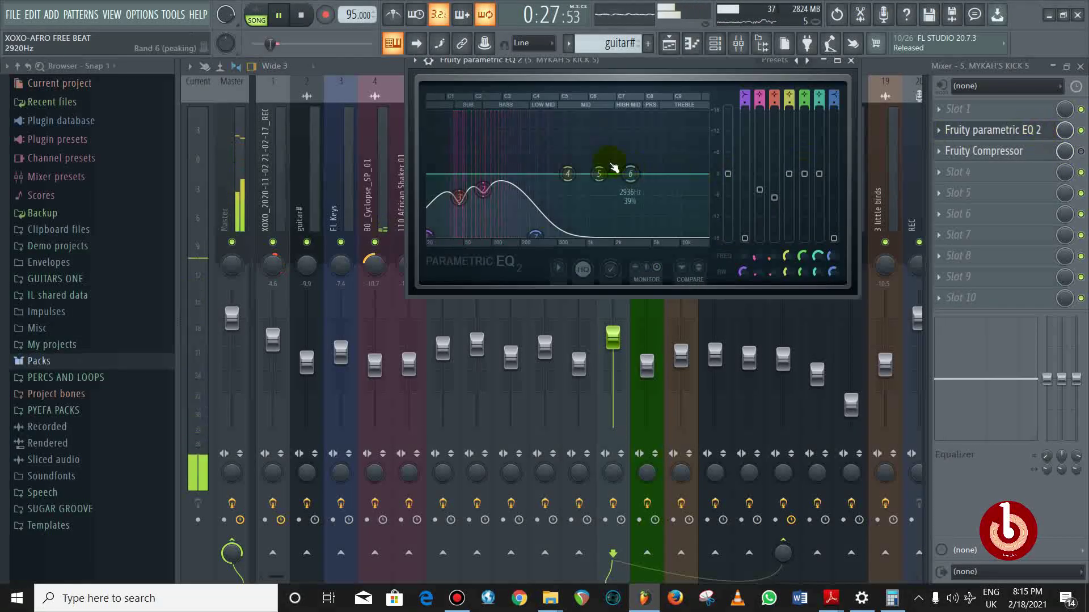
key("space")
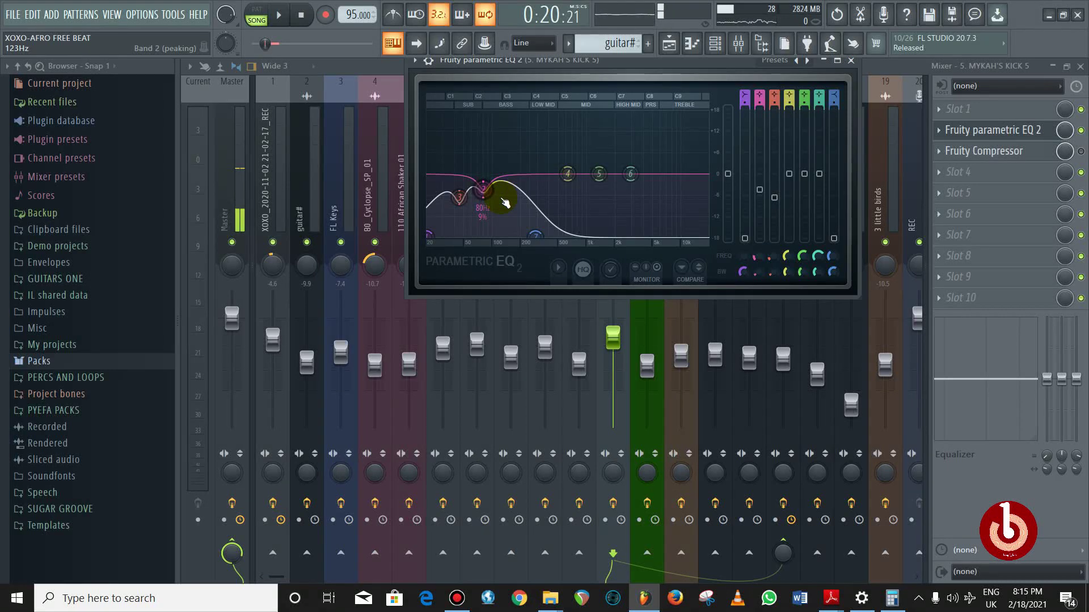
left_click(851, 60)
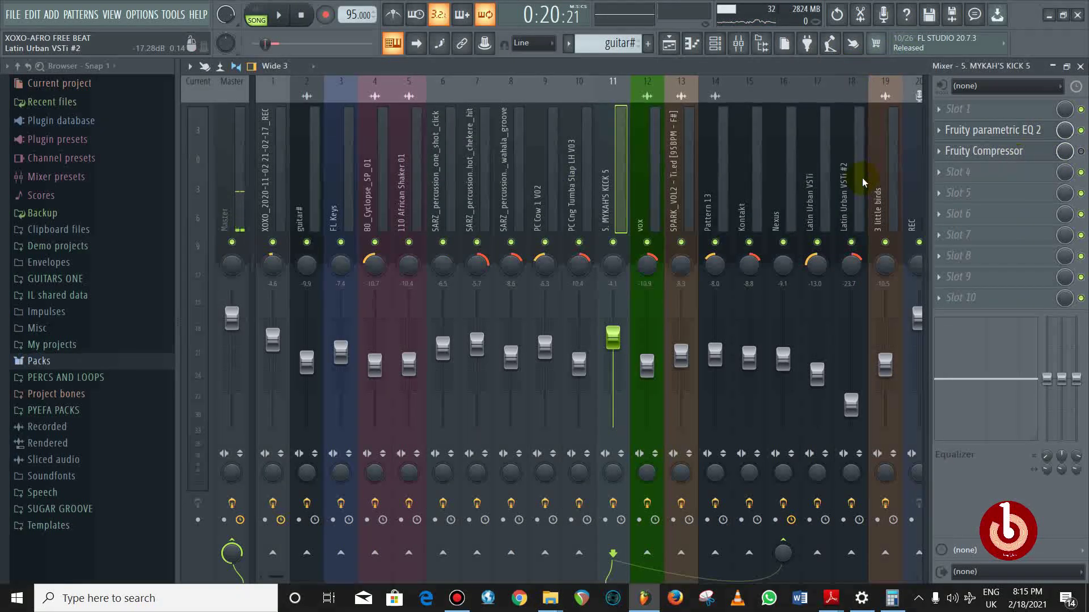
key("space")
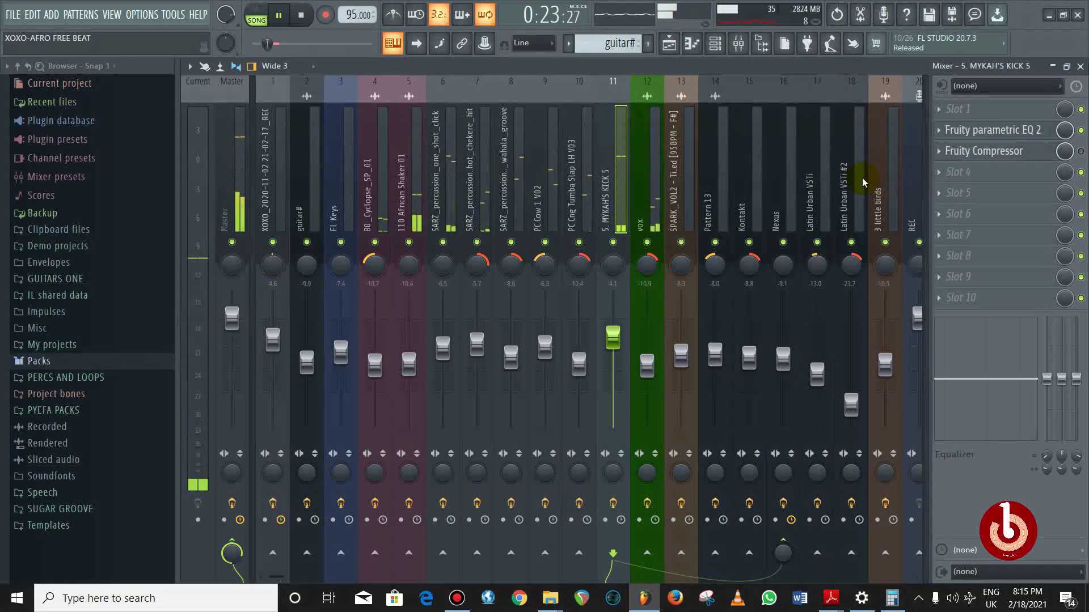
key("space")
Unmute the bass patterns on Track 21 of the playlist, solo that track and play it in Verse 1
left_click(669, 44)
scroll(554, 437, "down", 5)
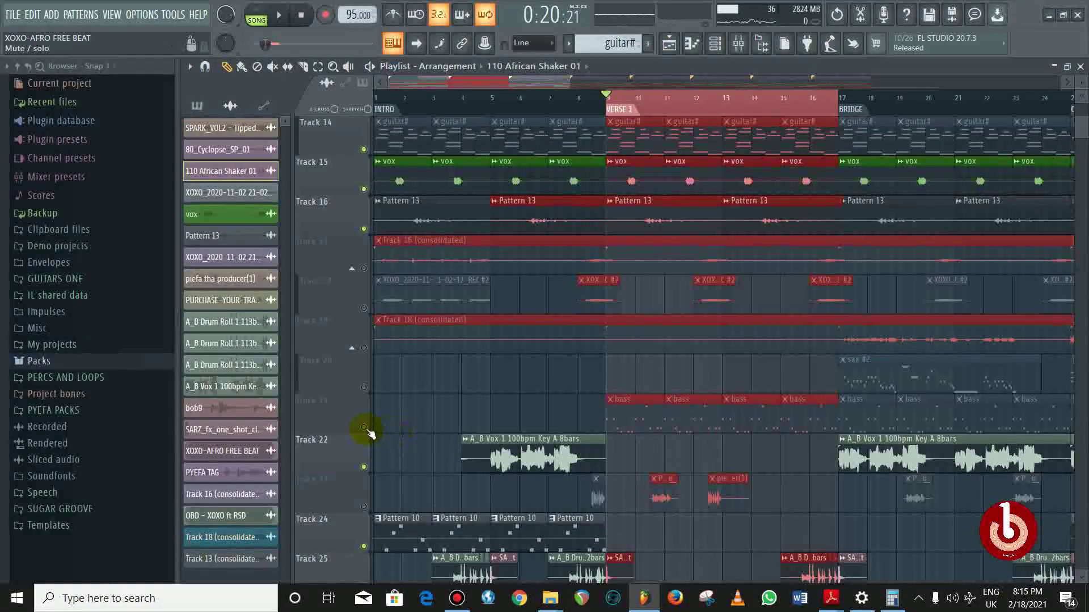
scroll(369, 431, "down", 1)
left_click(364, 387)
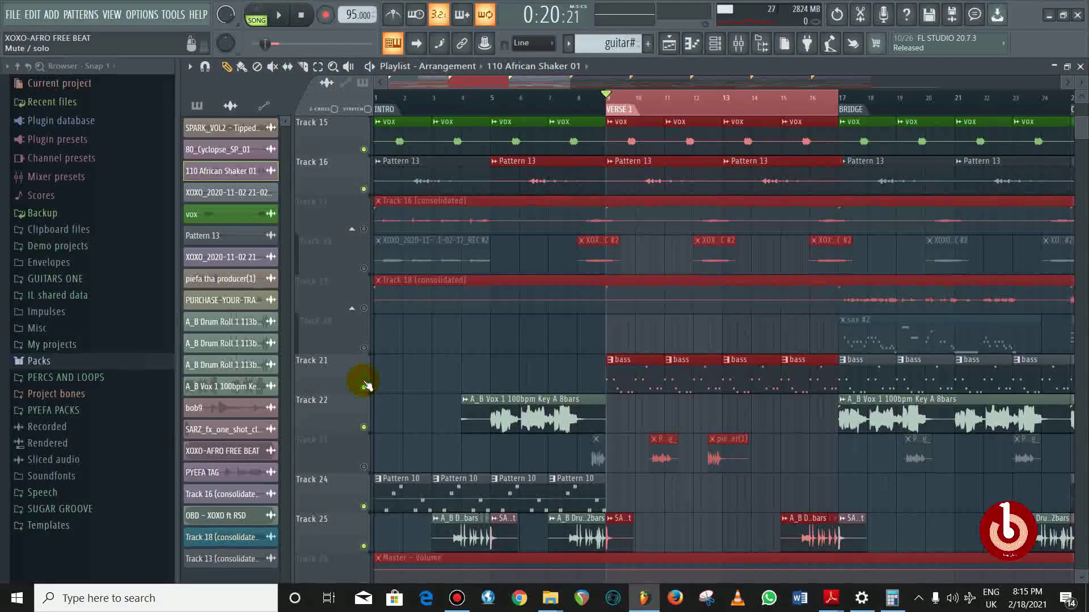
right_click(364, 387)
key("space")
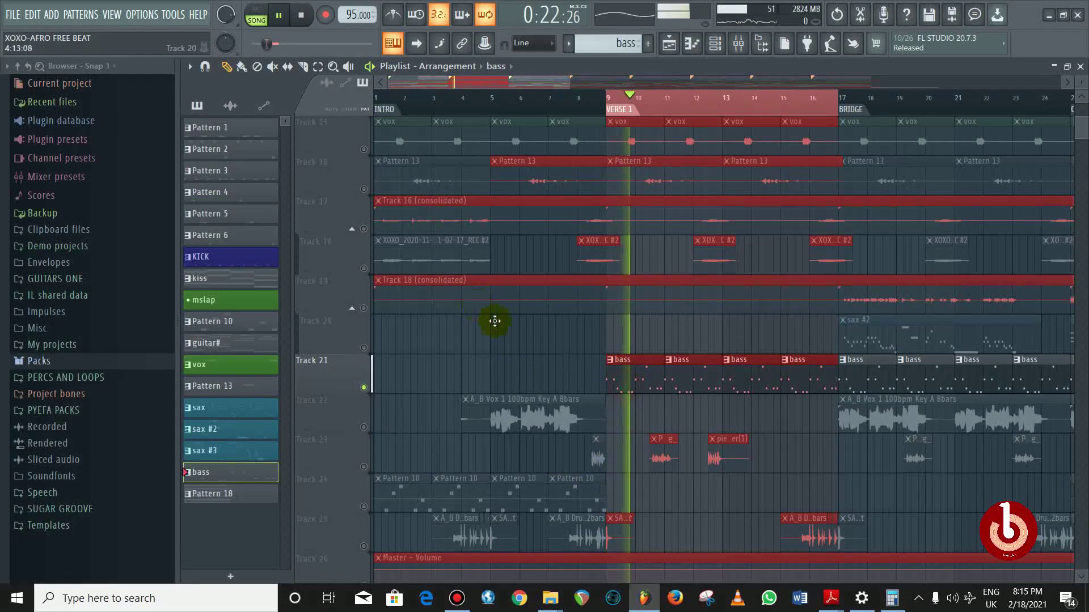
Open the bass pattern in the piano roll and examine its notes during playback
double_click(643, 377)
left_click_drag(498, 92, 546, 230)
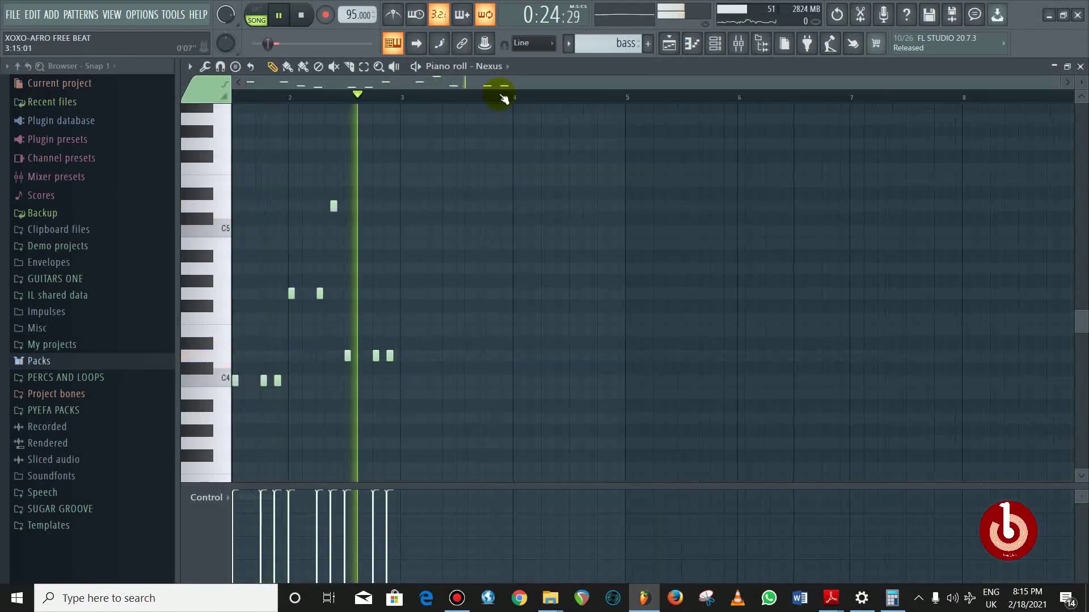
scroll(558, 262, "down", 5)
scroll(559, 267, "up", 1)
scroll(559, 267, "up", 3)
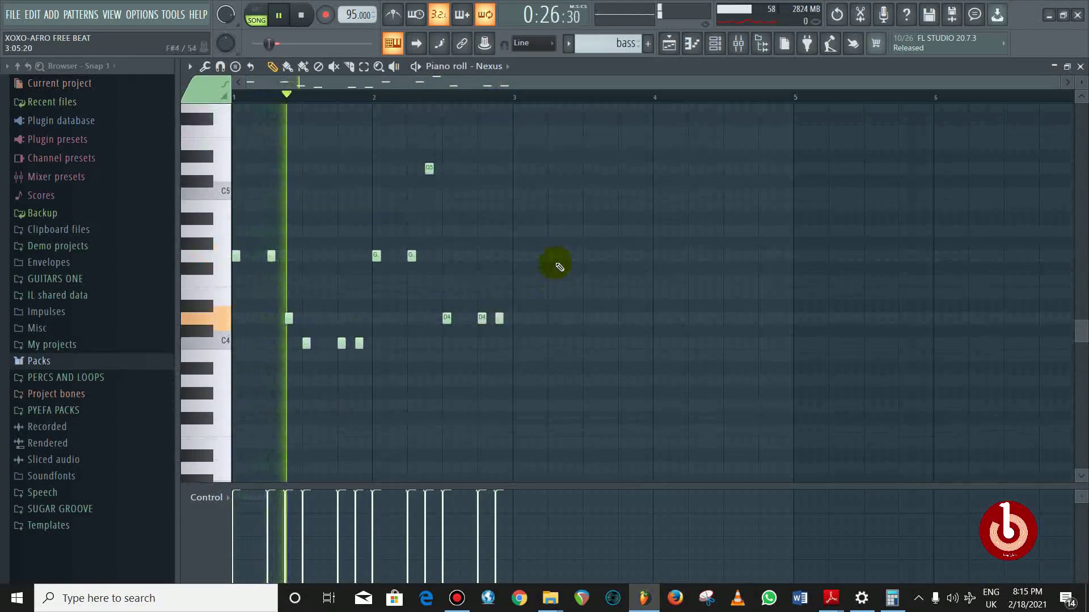
key("space")
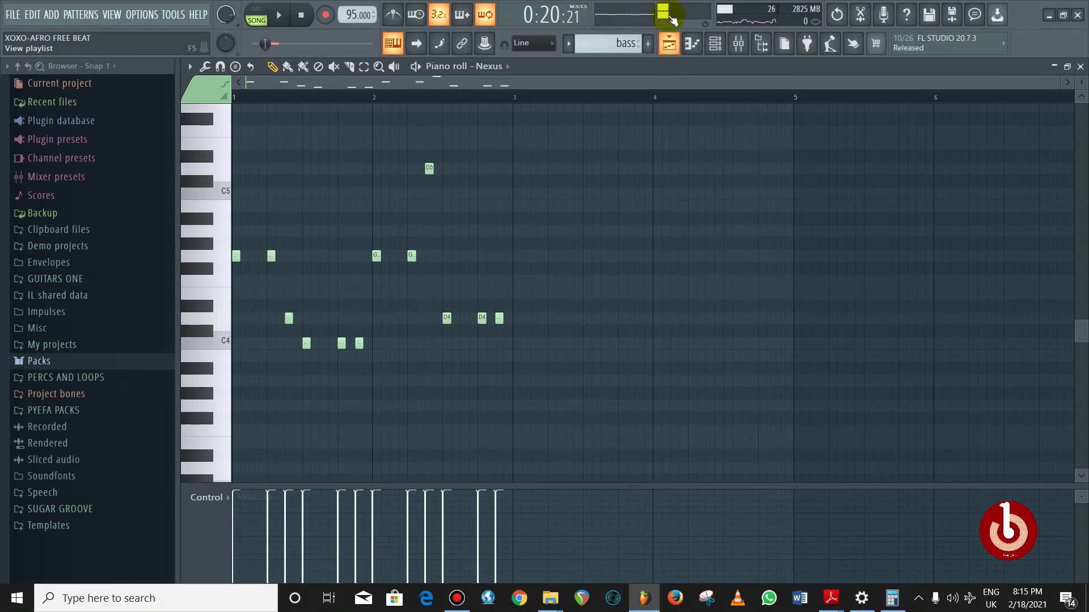
Return to the playlist, end the solo on Track 21 and play Verse 1 with all tracks enabled
mouse_move(612, 5)
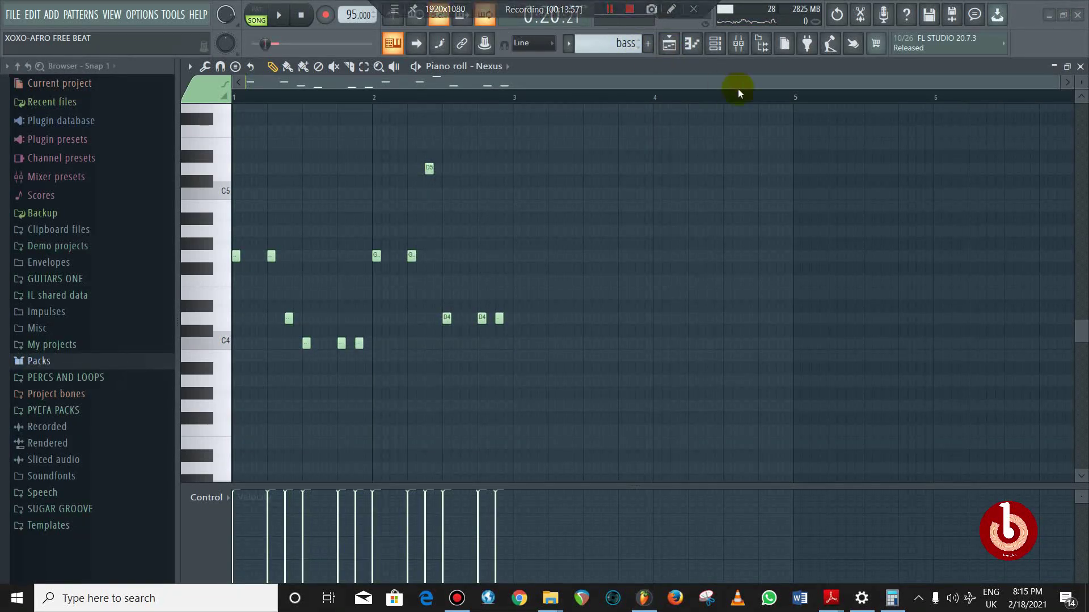
left_click(689, 51)
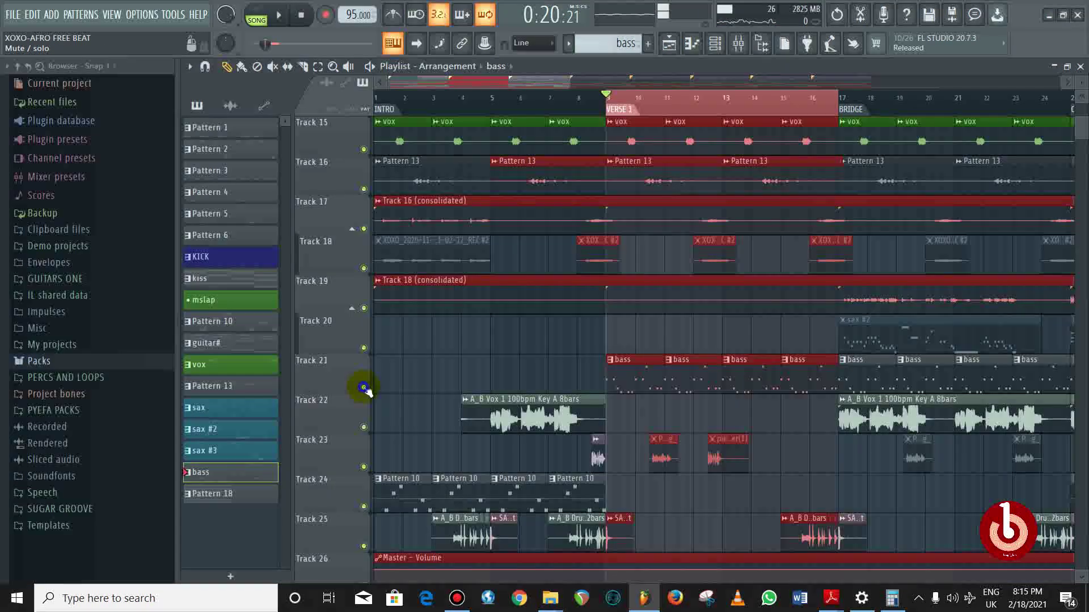
scroll(567, 397, "down", 4)
key("space")
scroll(607, 420, "up", 4)
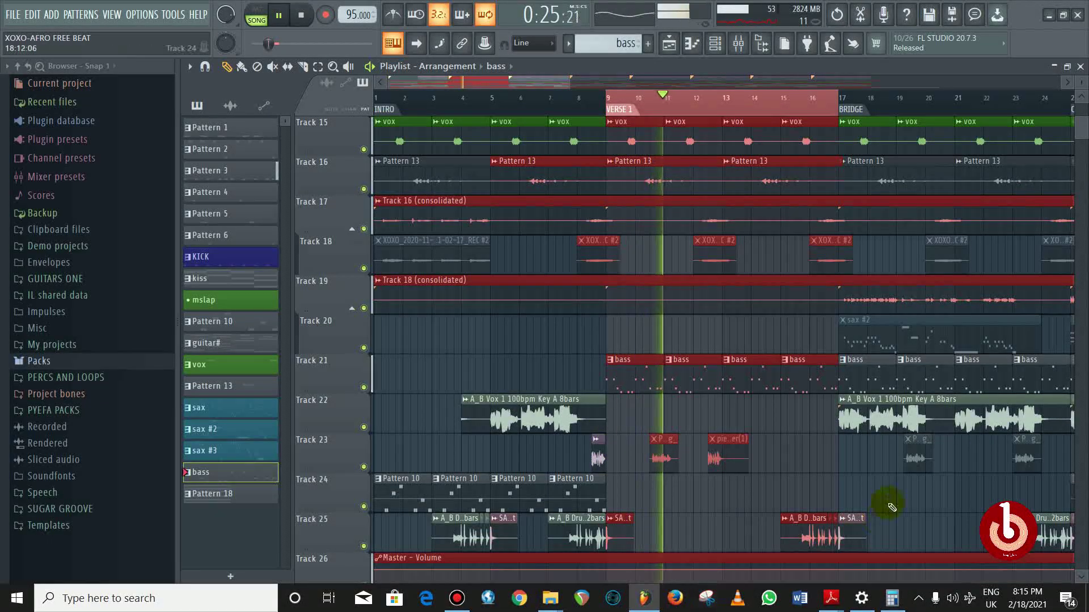
scroll(845, 476, "up", 6)
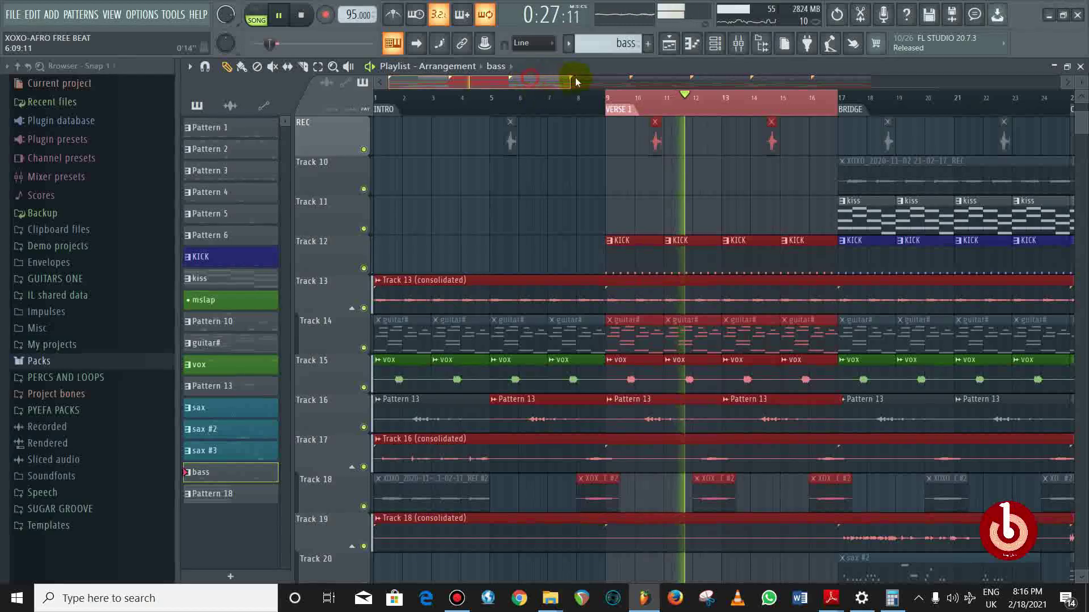
Stop playback and select only the Bridge section on the timeline, from bar 17 to the Chorus marker at bar 25
left_click_drag(573, 85, 614, 80)
key("space")
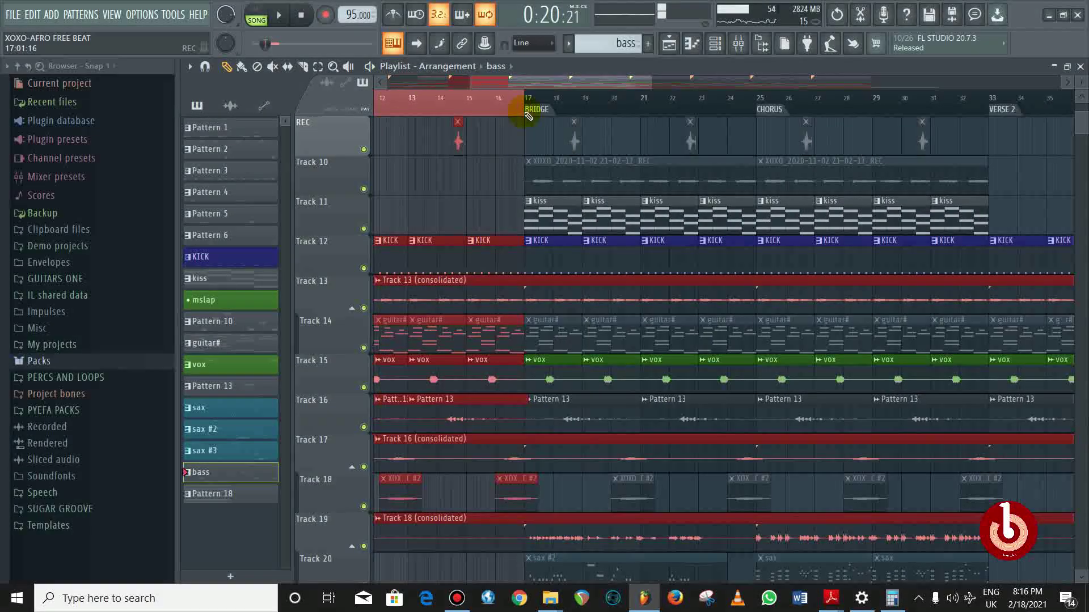
left_click_drag(527, 108, 762, 105)
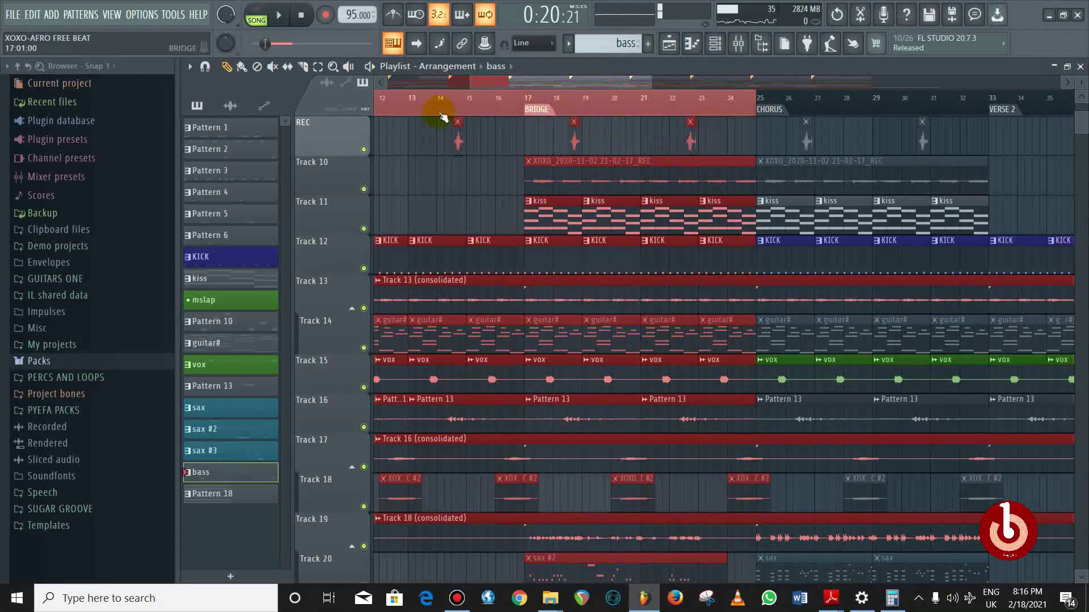
right_click(409, 106)
left_click(517, 107)
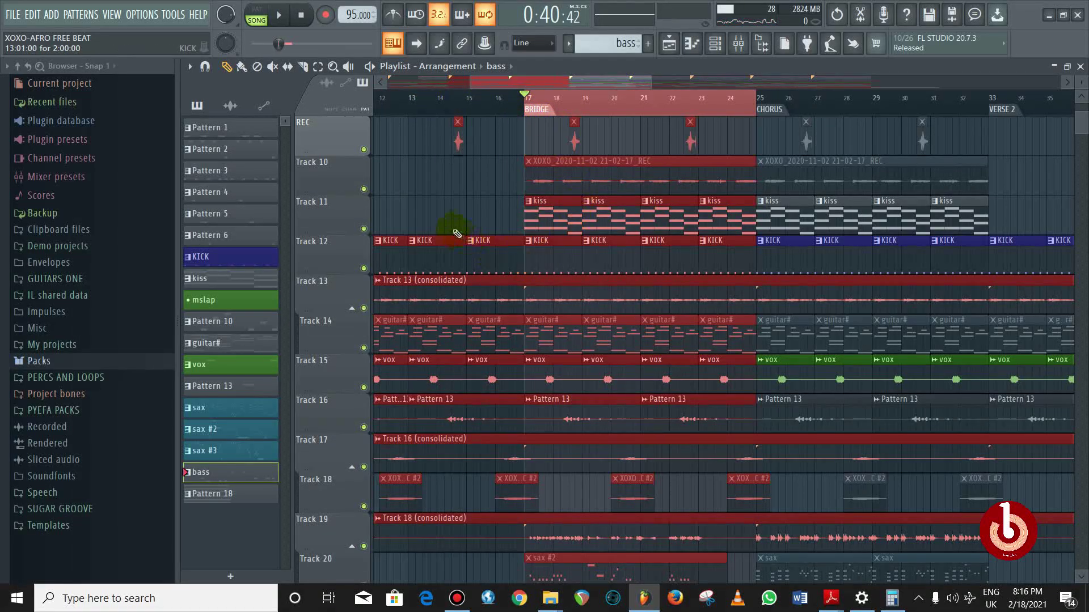
Solo the kiss patterns on Track 11 and play them at the start of the Bridge
right_click(363, 229)
key("space")
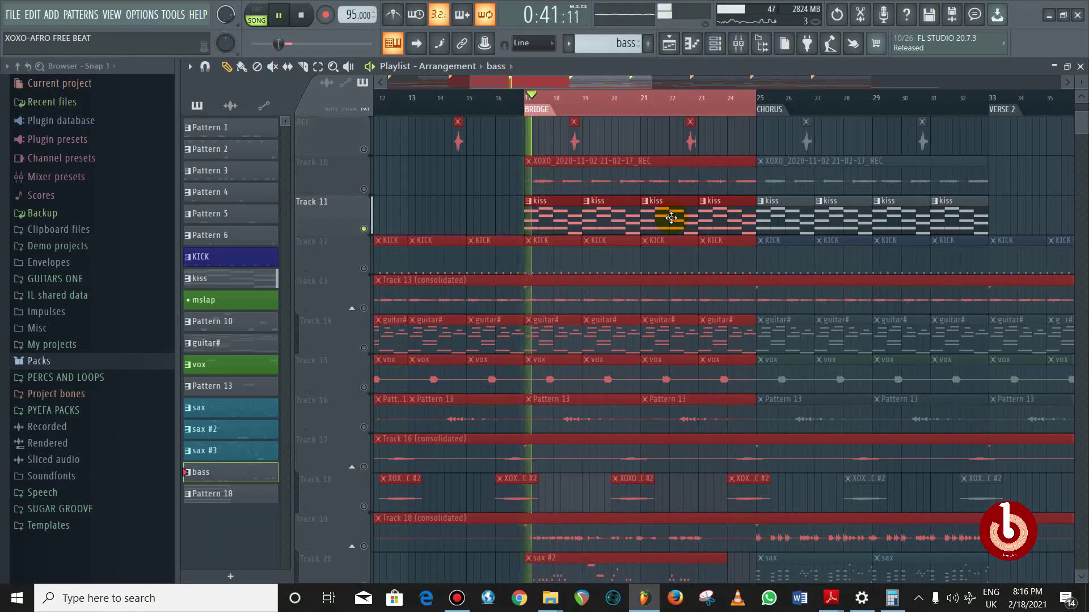
scroll(664, 215, "up", 1)
key("space")
Review Fruity parametric EQ 2, The Glue and Fruity Reeverb 2 on the FL Keys mixer track while the keys play
left_click(737, 50)
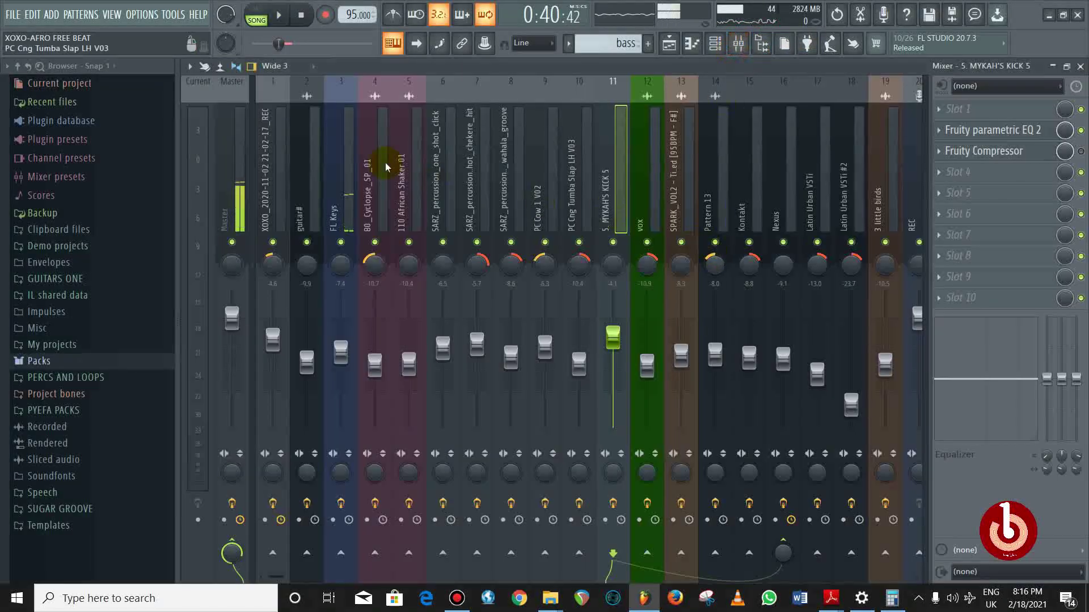
left_click(341, 211)
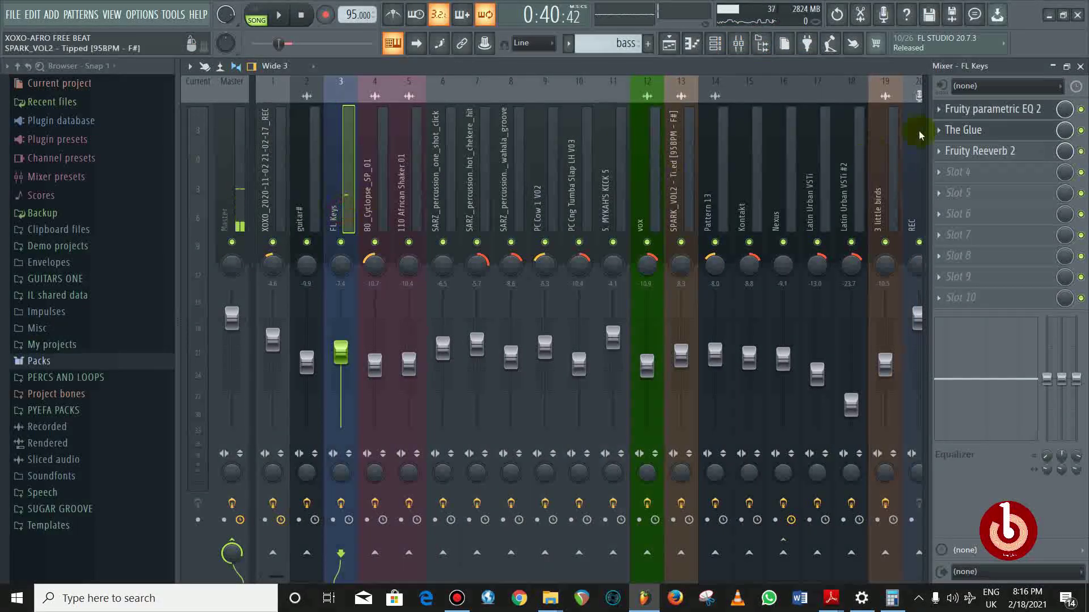
left_click(1015, 113)
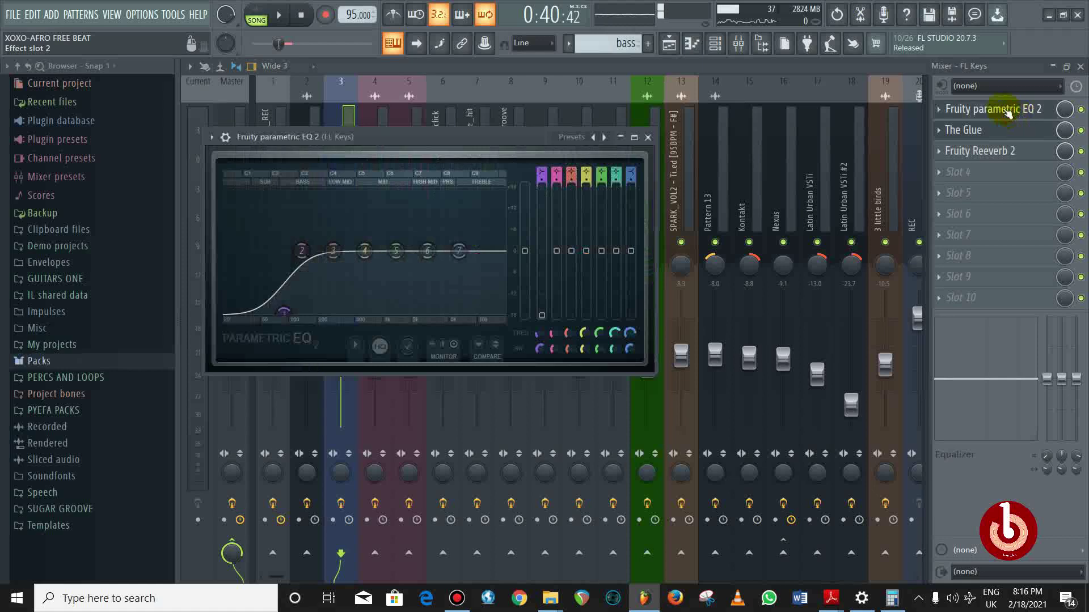
key("space")
left_click(647, 138)
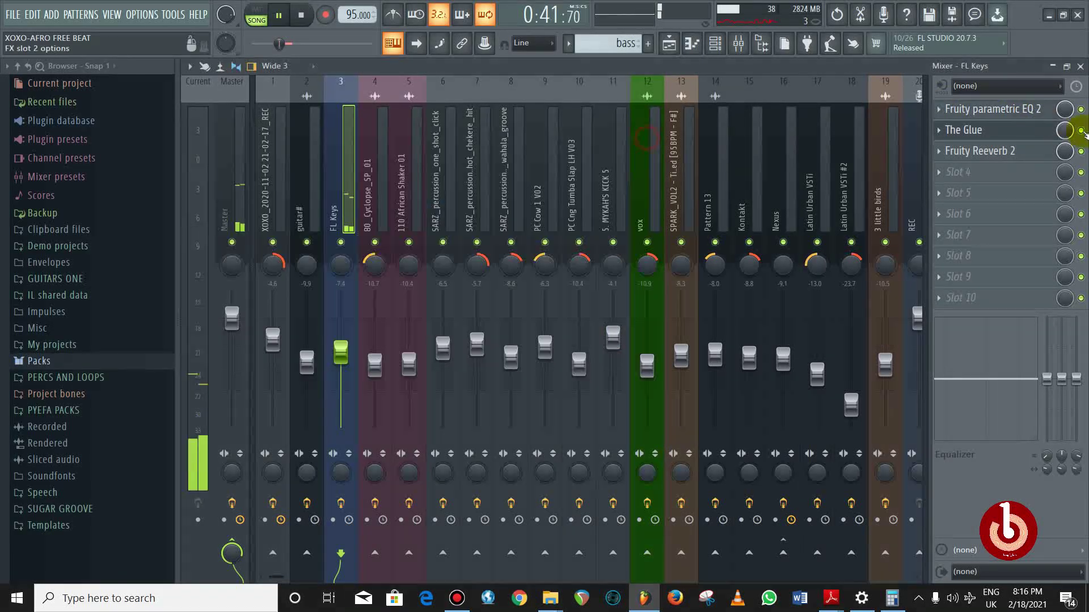
left_click(1014, 134)
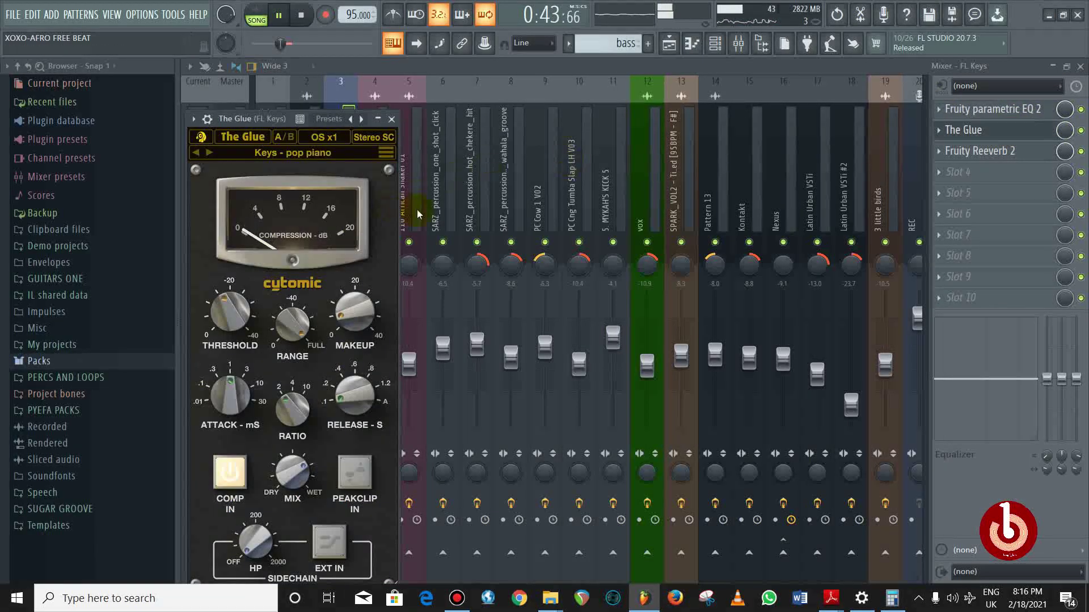
left_click(964, 150)
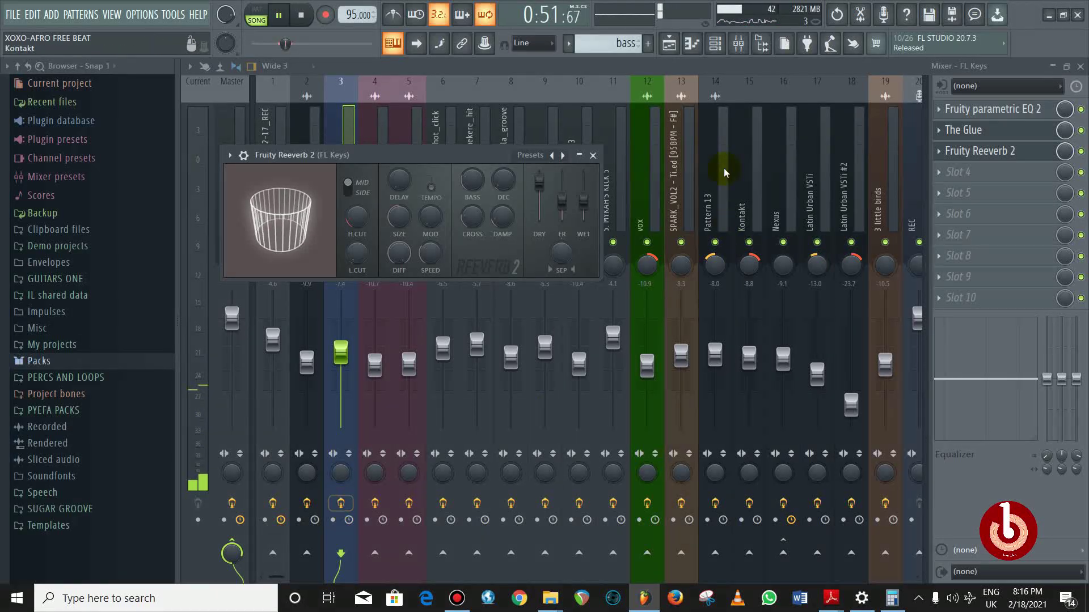
Return to the playlist, end the solo on Track 11 and play the Bridge with all tracks enabled
left_click(673, 51)
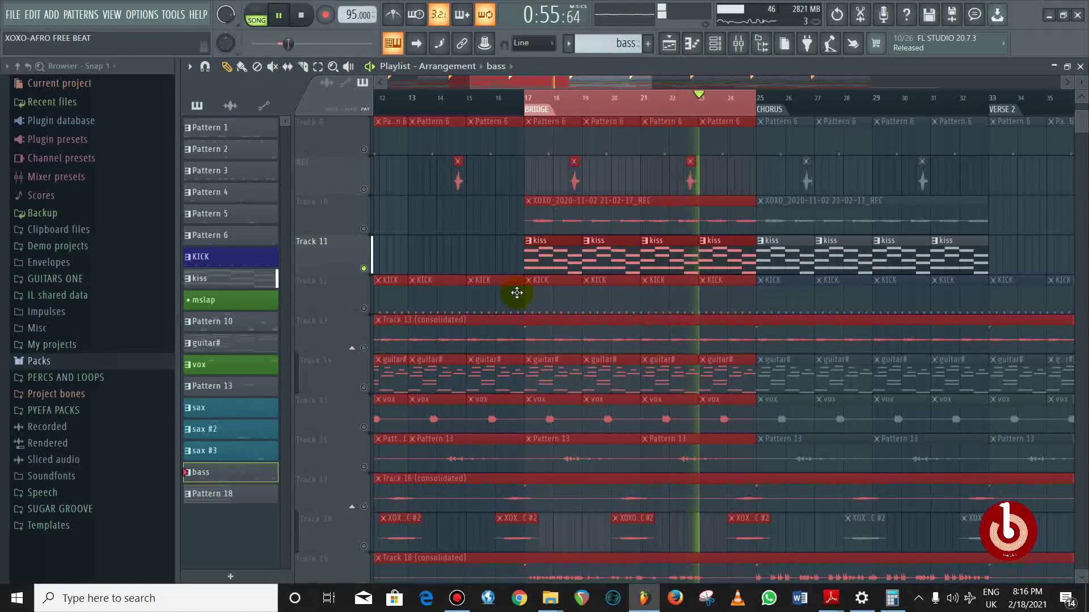
key("space")
key("space")
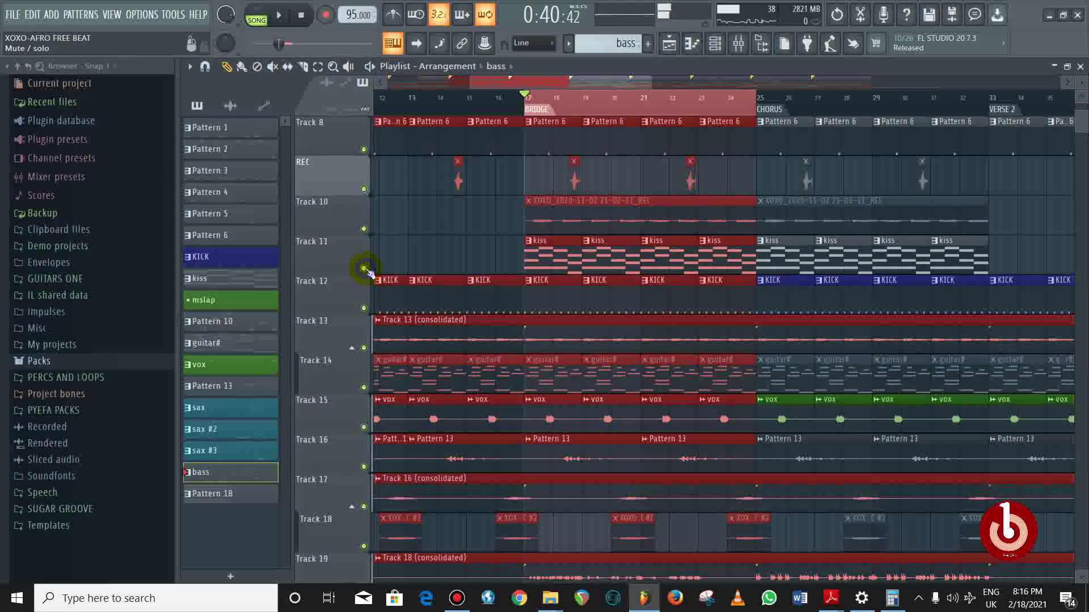
scroll(496, 365, "down", 3)
scroll(495, 340, "down", 5)
scroll(495, 340, "up", 5)
key("space")
scroll(488, 340, "up", 3)
scroll(443, 345, "up", 5)
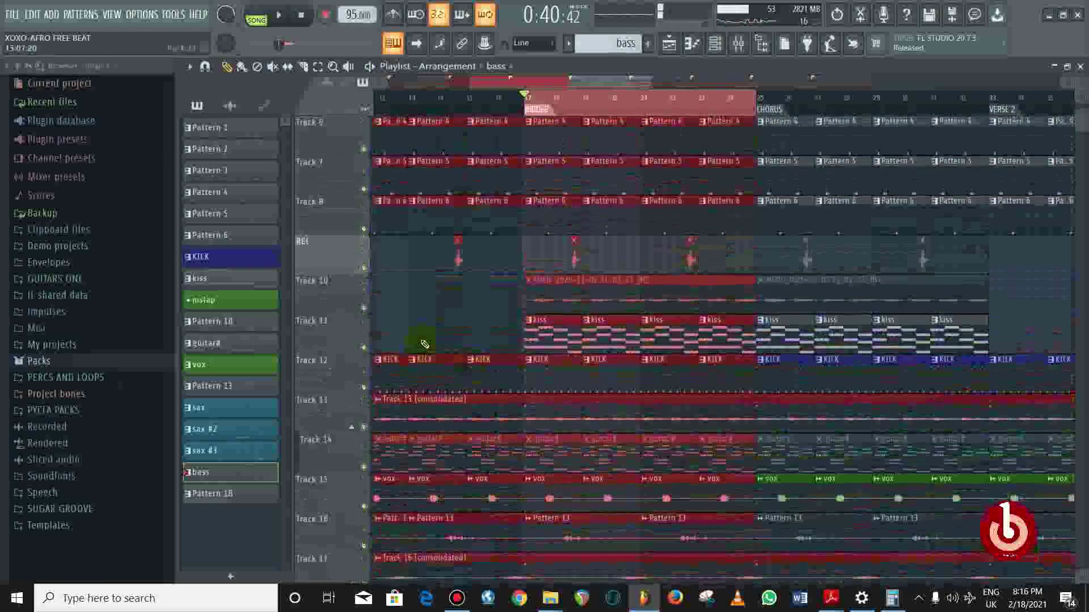
Solo Track 19, which holds the Track 18 (consolidated) clip, within the Bridge
scroll(434, 340, "down", 4)
scroll(424, 335, "down", 7)
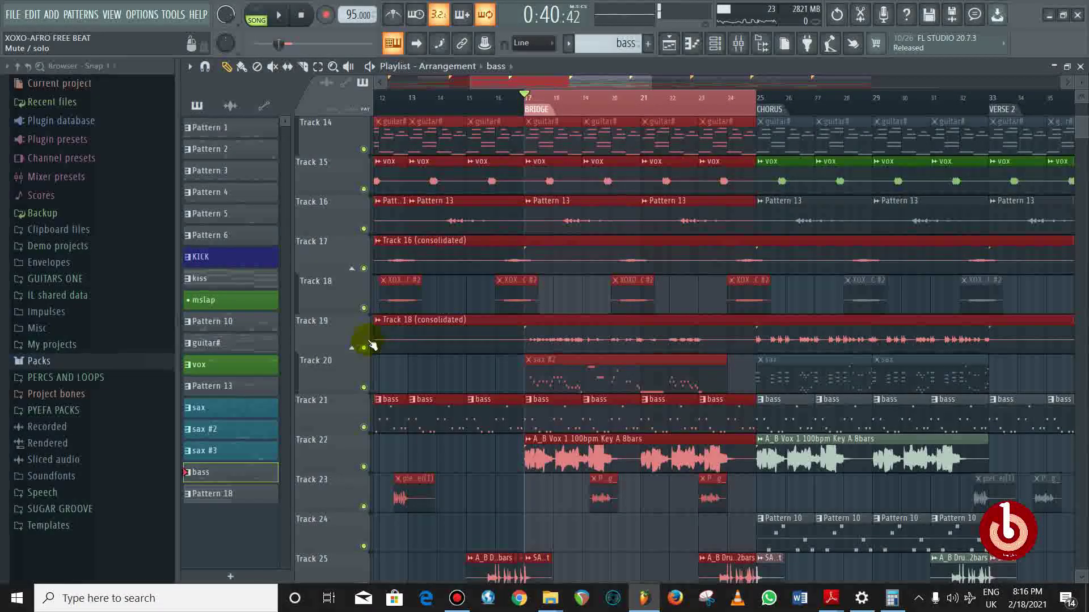
scroll(372, 344, "down", 2)
left_click(365, 269, "ctrl")
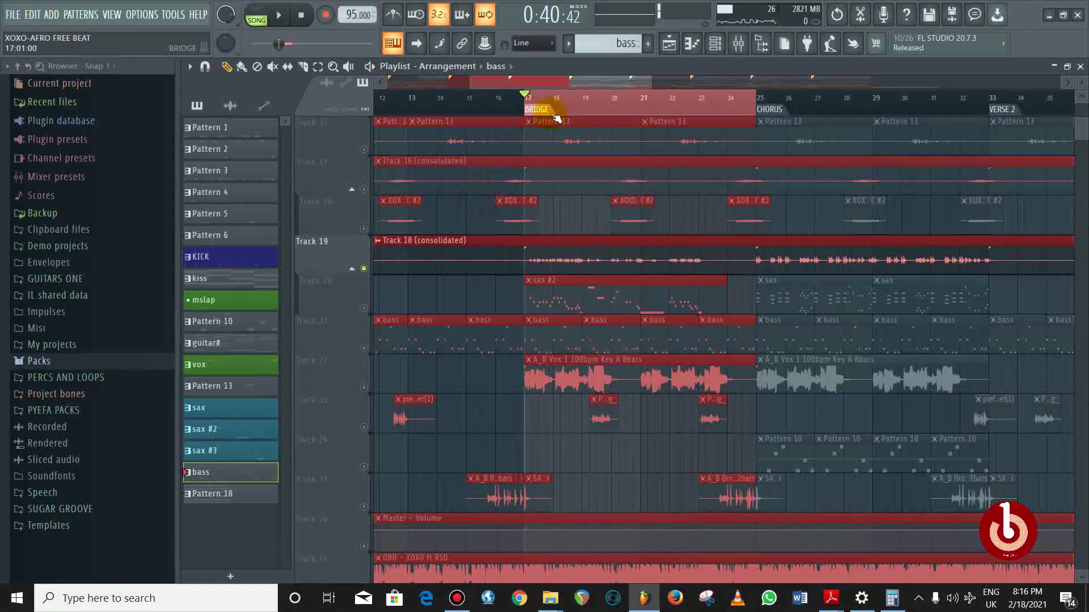
Play the Bridge with Track 19 soloed, end the solo, and play it again with all tracks enabled
key("space")
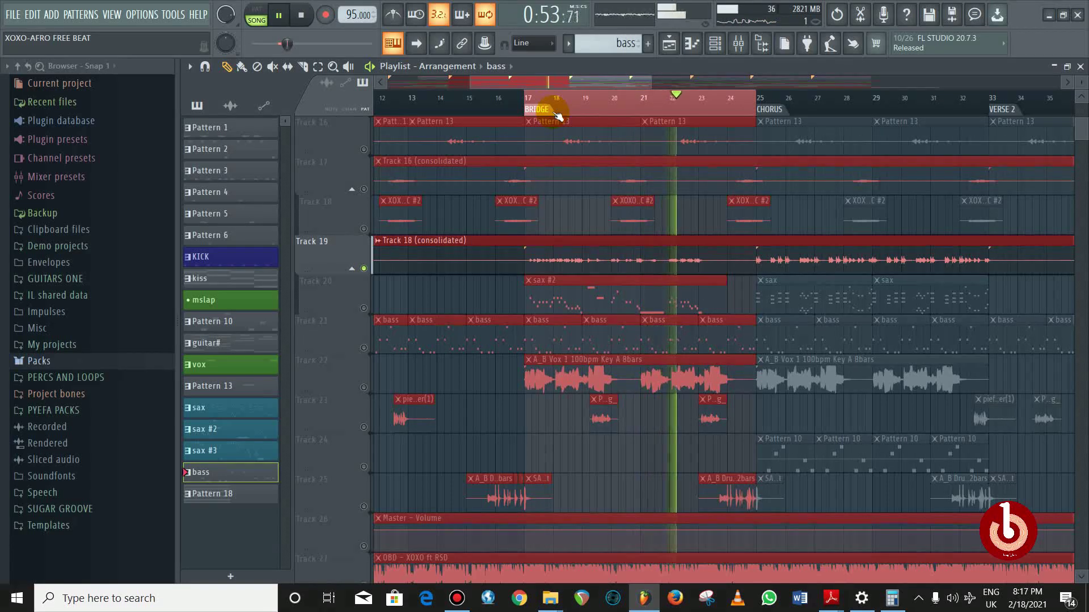
key("space")
right_click(363, 269)
key("space")
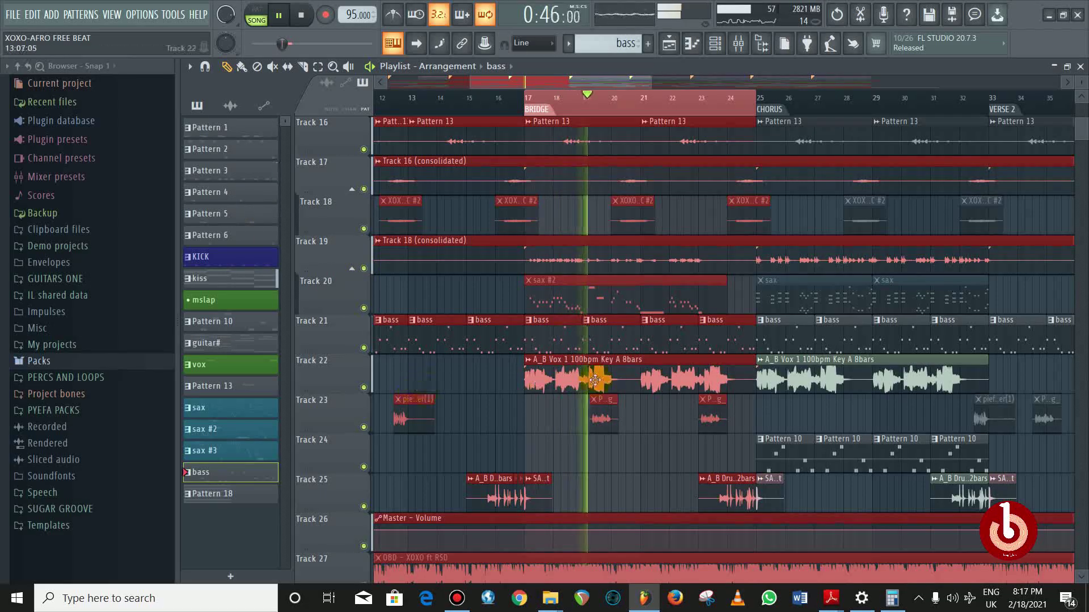
scroll(607, 381, "up", 1)
scroll(607, 378, "up", 2)
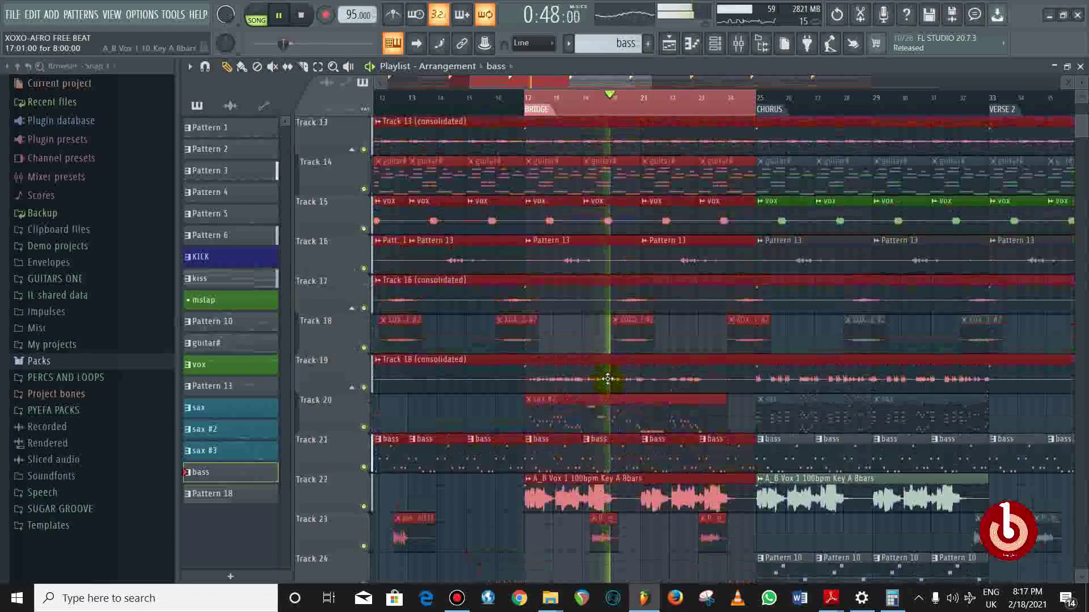
scroll(607, 379, "up", 3)
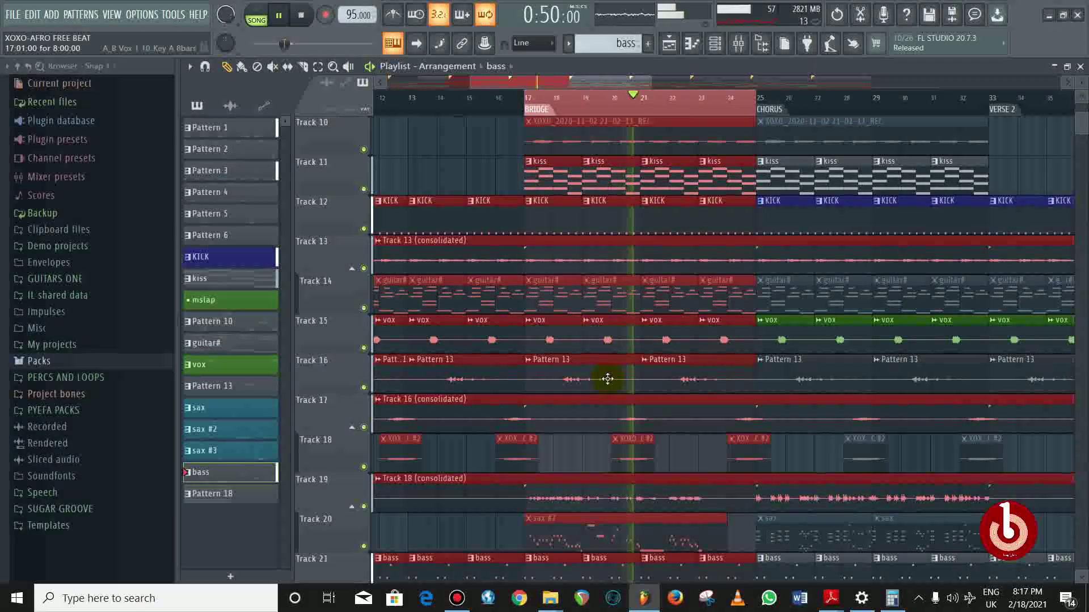
scroll(607, 379, "down", 3)
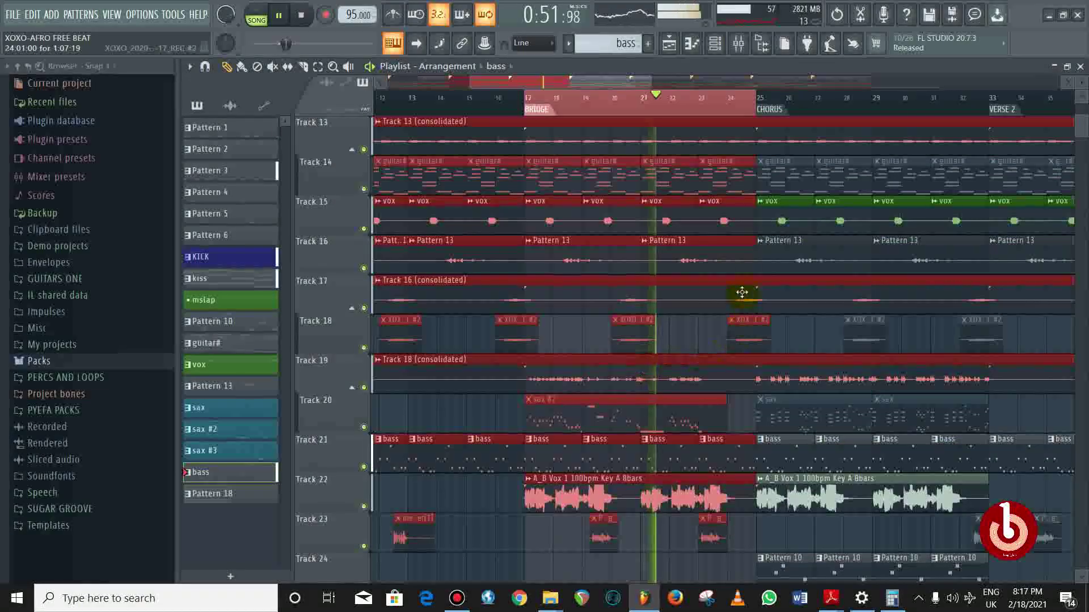
scroll(732, 306, "up", 2)
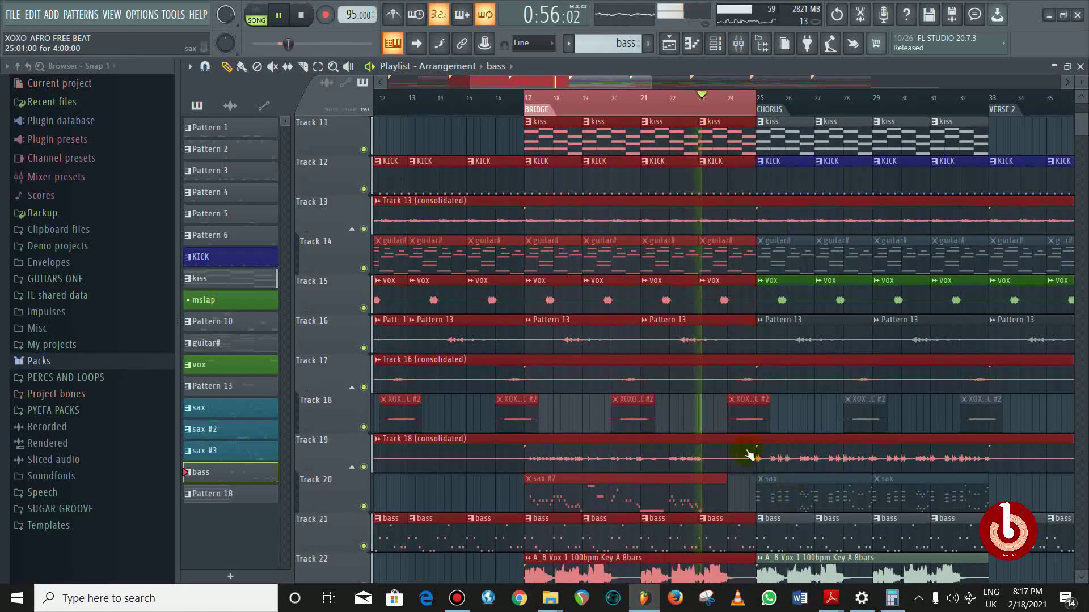
scroll(729, 372, "down", 1)
key("space")
Move on from the Bridge to the Chorus in the playlist and clear the Bridge time selection
scroll(689, 377, "up", 2)
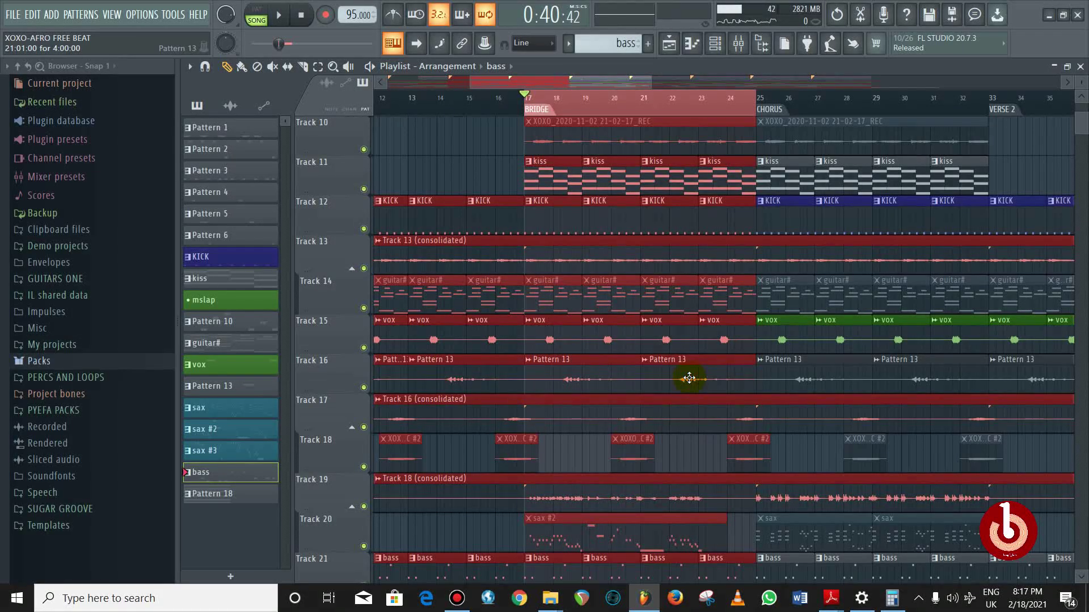
scroll(689, 378, "up", 4)
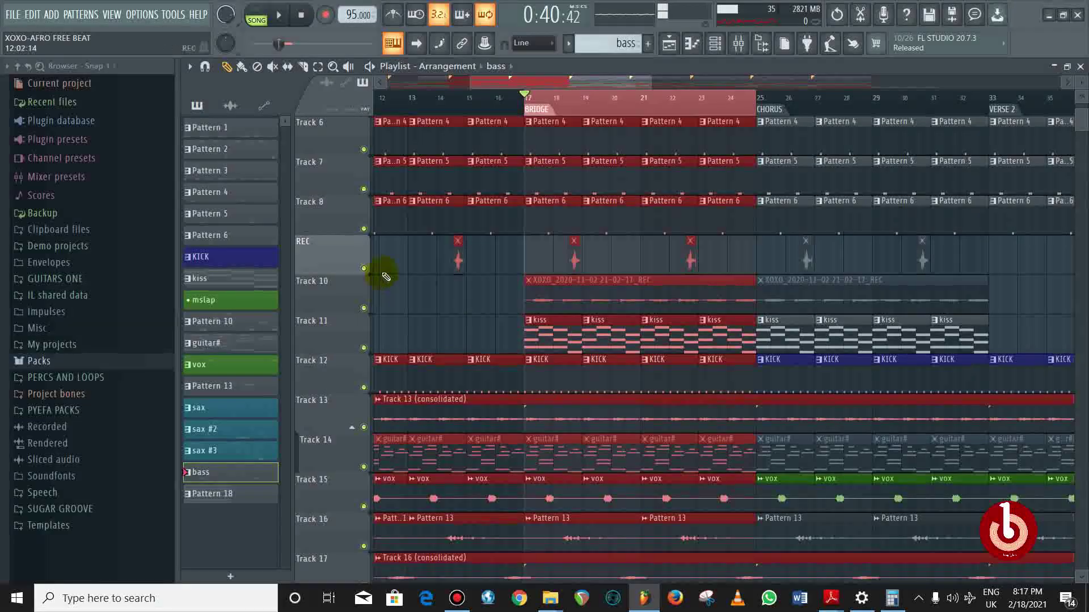
scroll(611, 272, "up", 5)
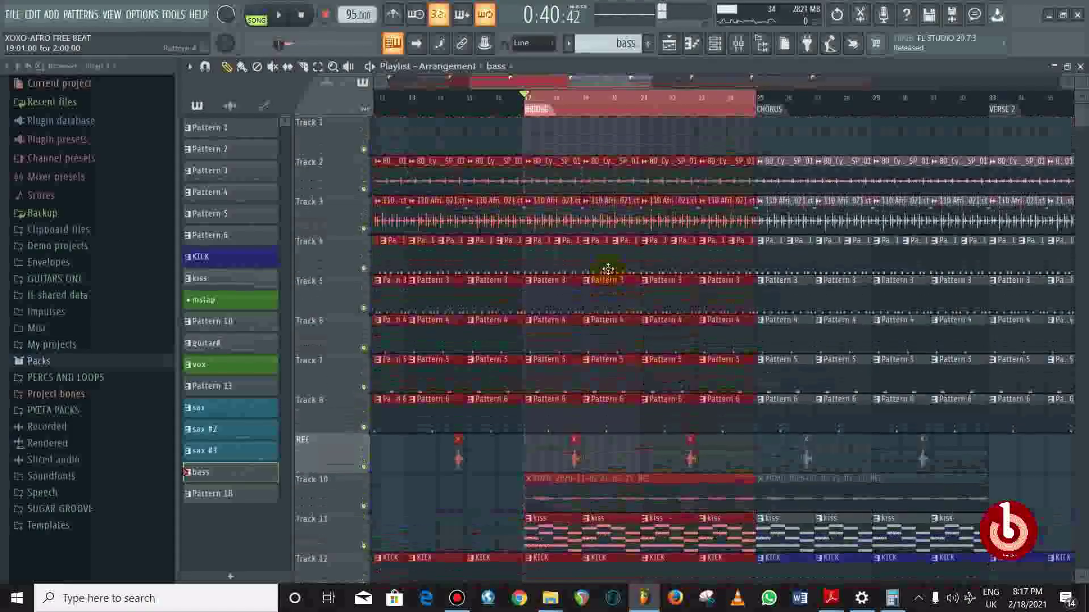
scroll(608, 269, "down", 3)
left_click_drag(571, 83, 585, 110)
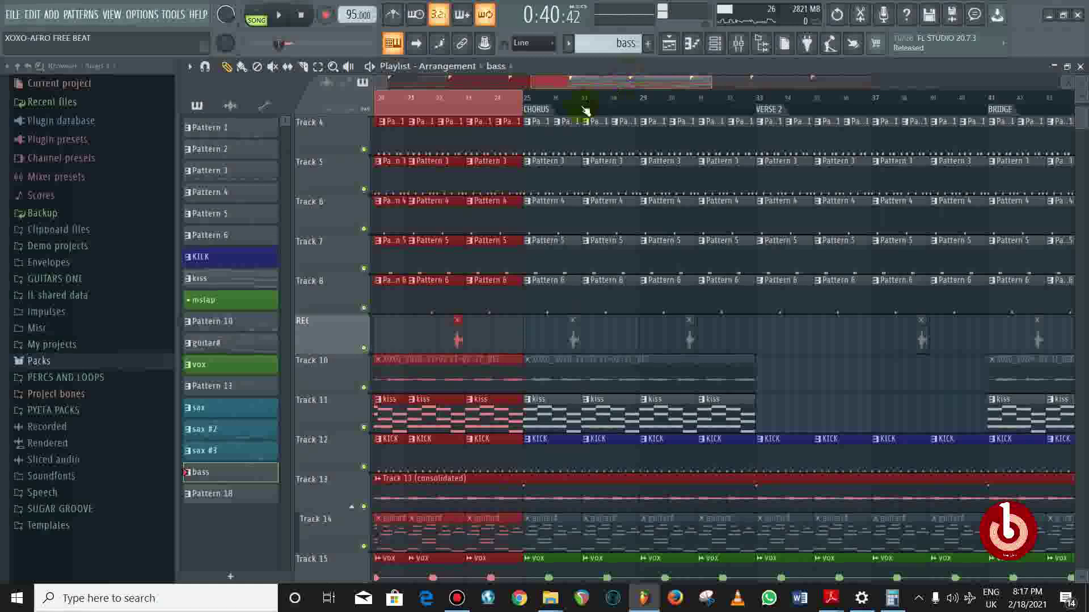
left_click(520, 100)
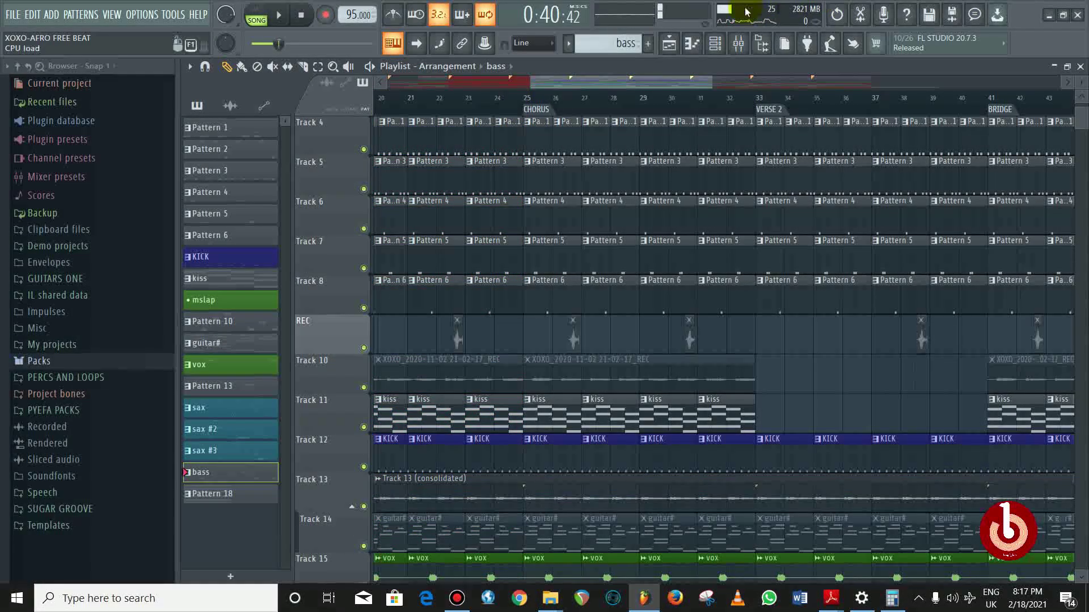
Open the project info settings to review the title, genre and time spent on the project, and close them
left_click(163, 21)
left_click(176, 18)
left_click(104, 20)
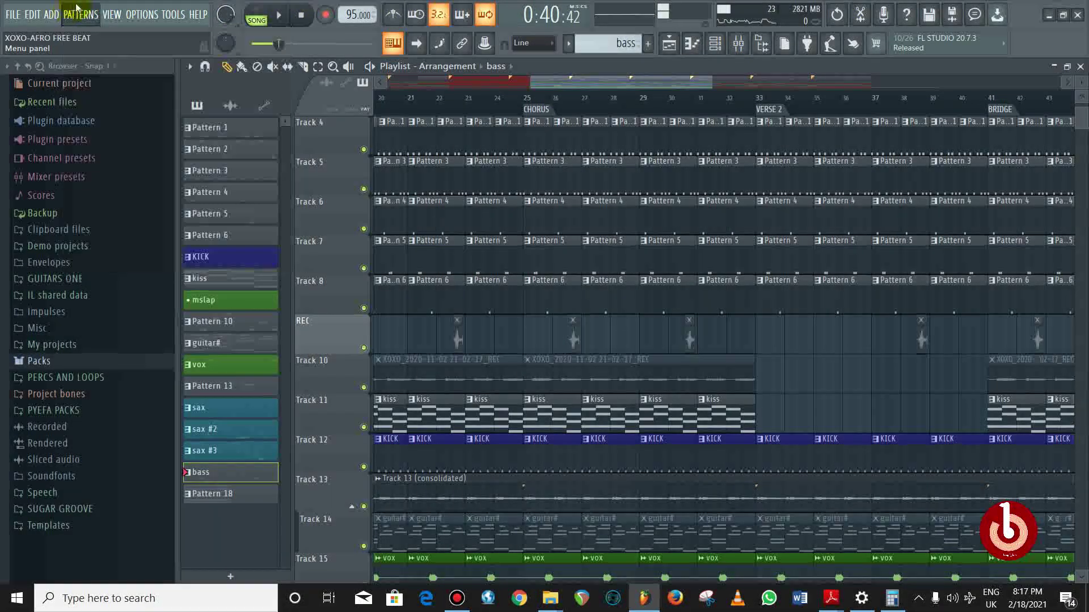
mouse_move(176, 13)
mouse_move(143, 17)
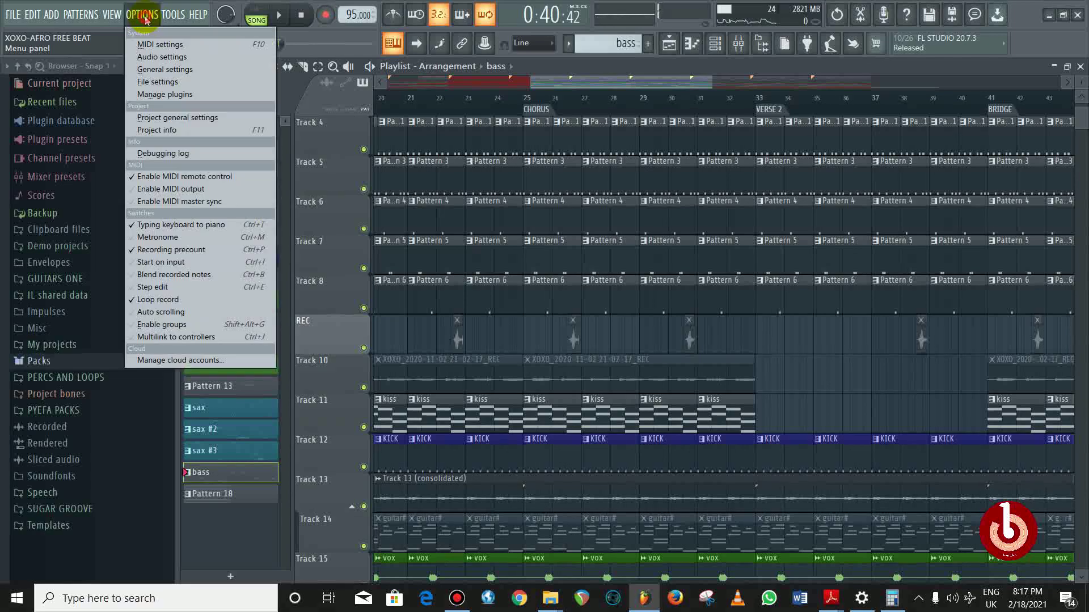
left_click(158, 45)
left_click(621, 67)
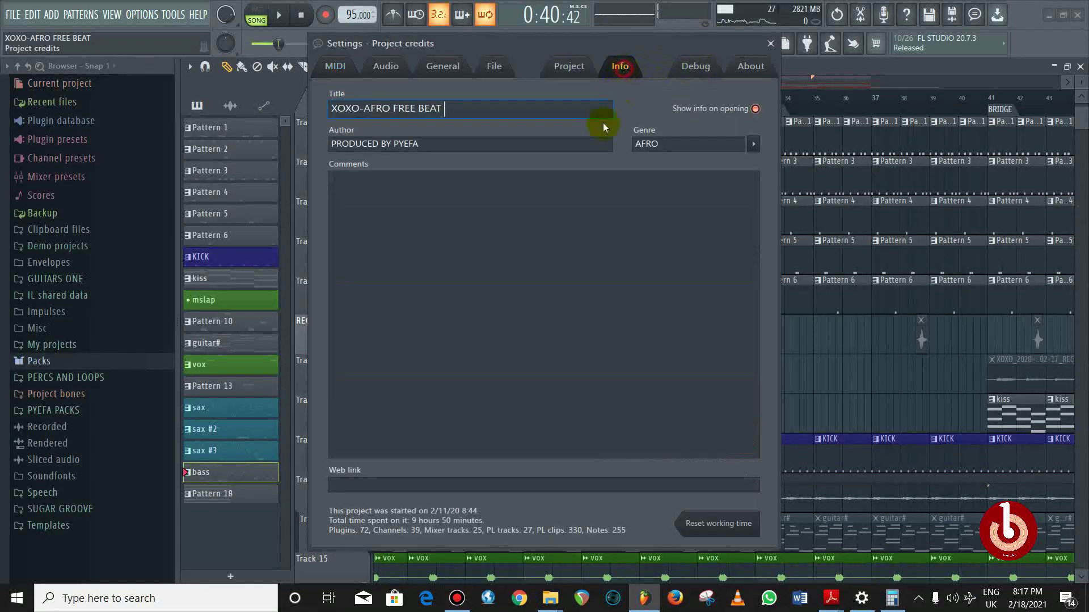
left_click(770, 44)
Select the Chorus section, bars 25 to 33, as the playback range in the playlist
left_click_drag(680, 83, 713, 88)
left_click_drag(573, 82, 757, 122)
scroll(670, 190, "down", 5)
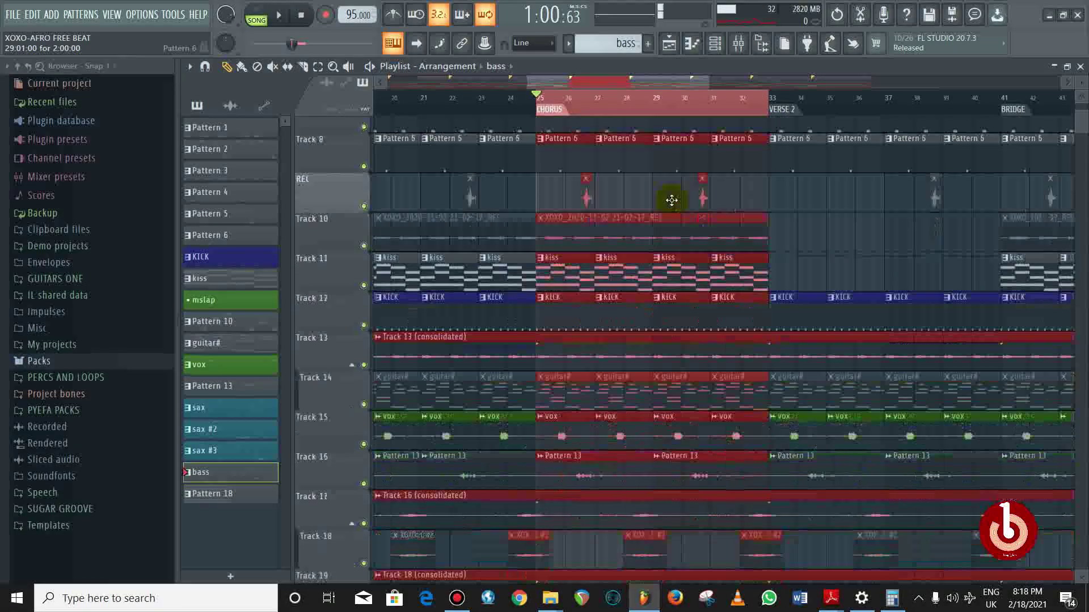
Solo Track 19, which holds the Track 18 (consolidated) clip, and play it at the start of the Chorus
scroll(671, 201, "down", 4)
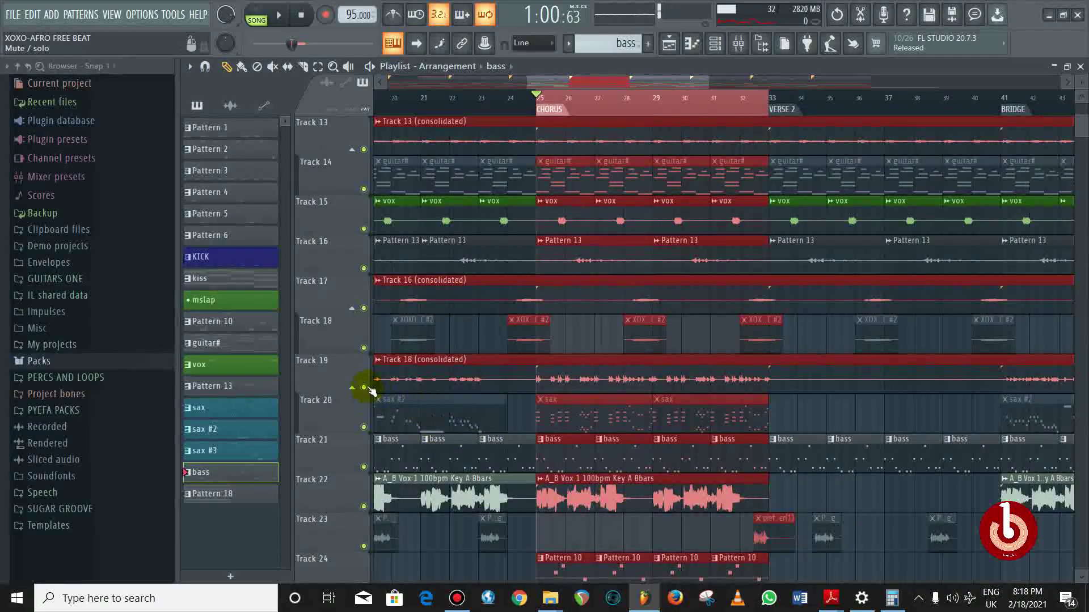
scroll(385, 392, "down", 2)
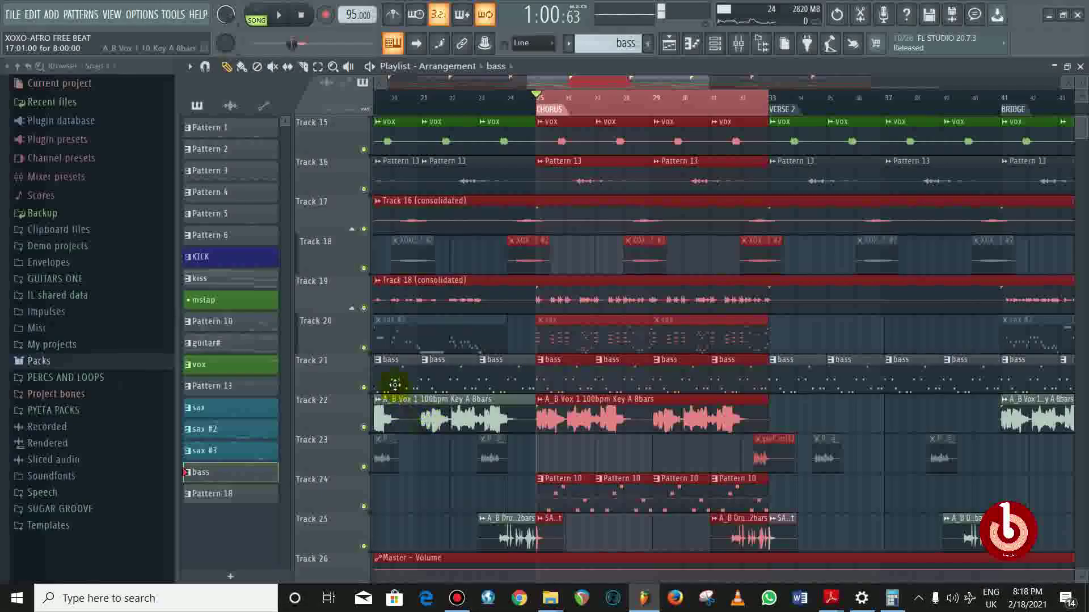
right_click(364, 308)
key("space")
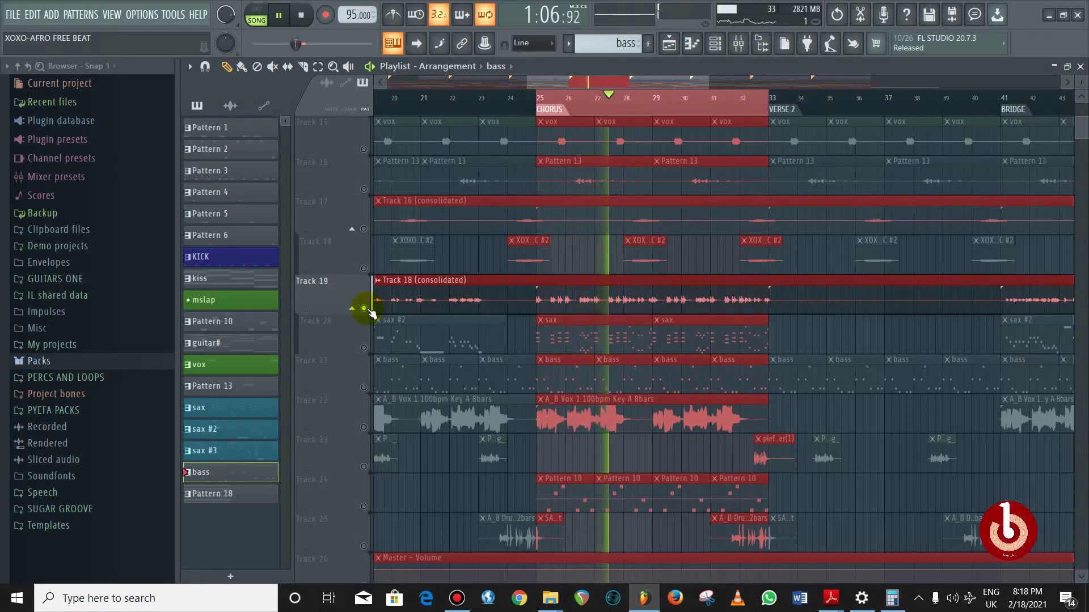
key("space")
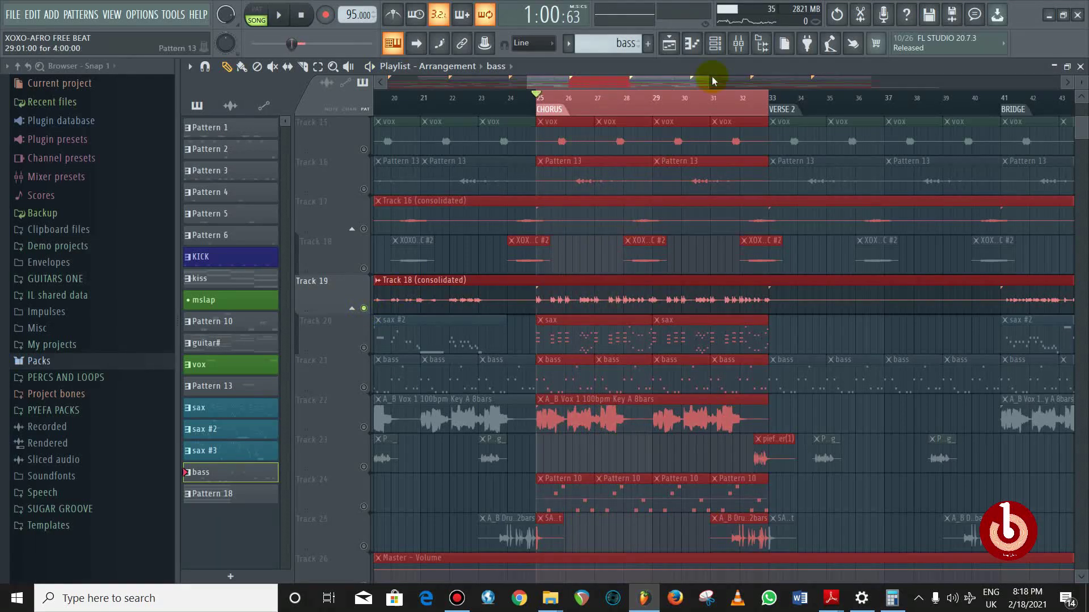
Inspect the MT Sax Latino preset of the Latin Urban VSTi #2 channel and close the plugin
left_click(717, 45)
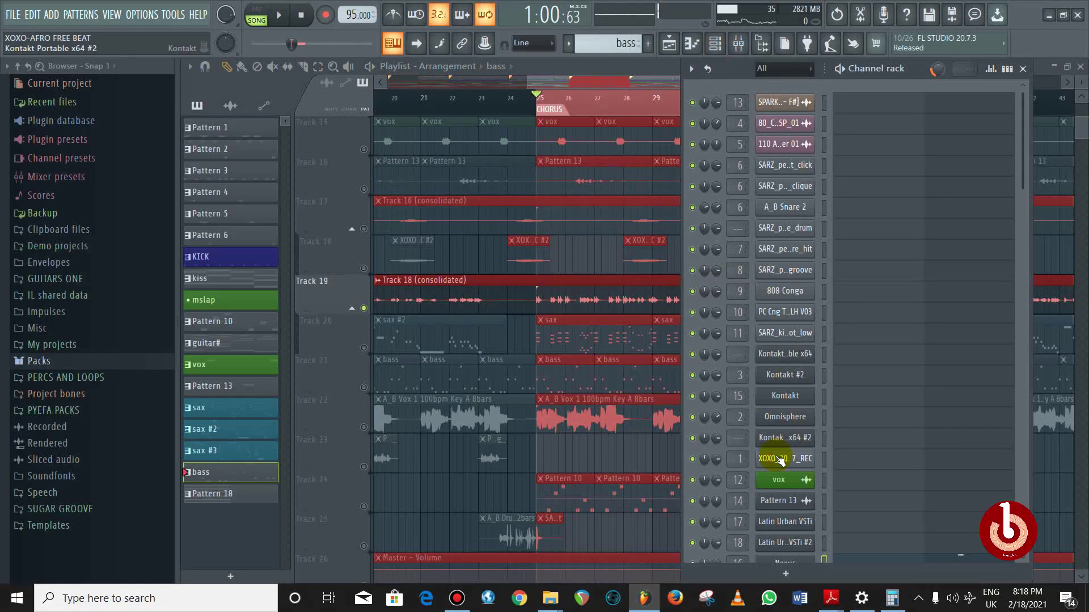
scroll(774, 451, "down", 6)
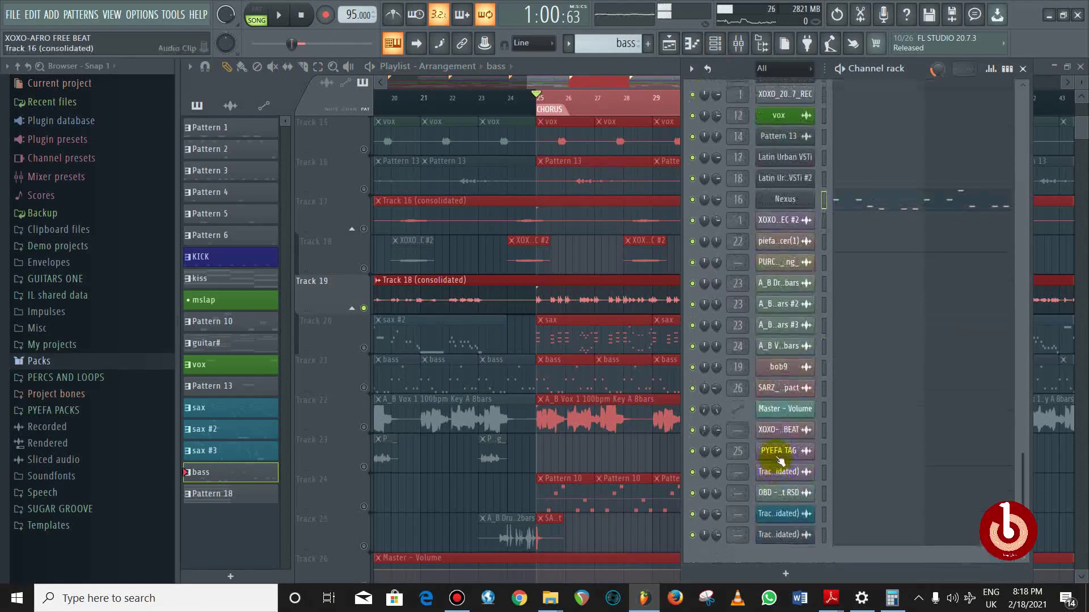
left_click(789, 184)
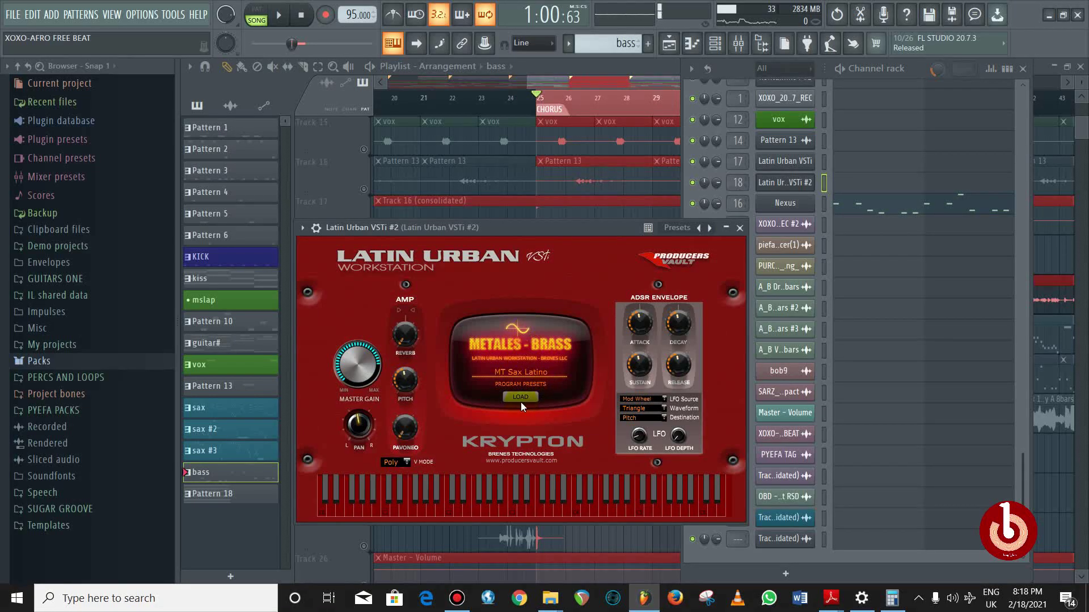
left_click(520, 398)
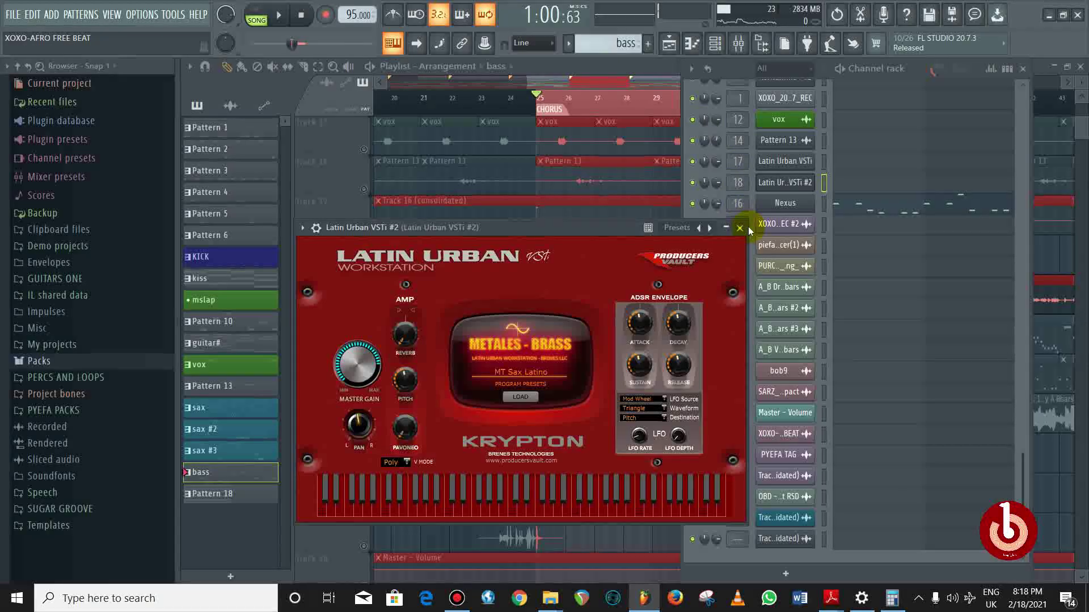
left_click(739, 228)
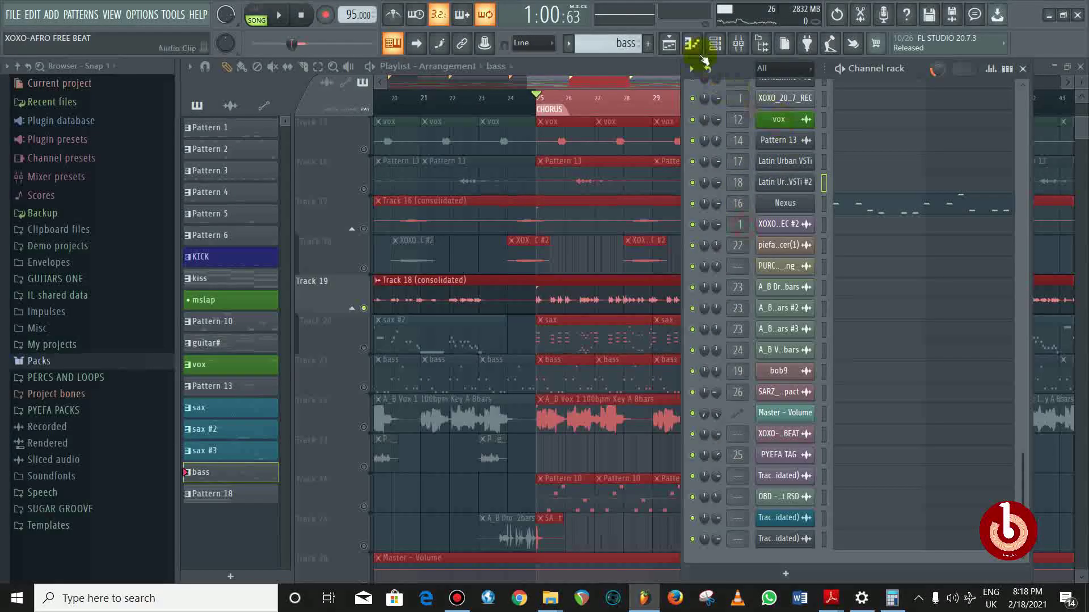
View the Chorus sax pattern's notes in the piano roll, play them in pattern mode and return to the playlist
left_click(671, 47)
double_click(569, 327)
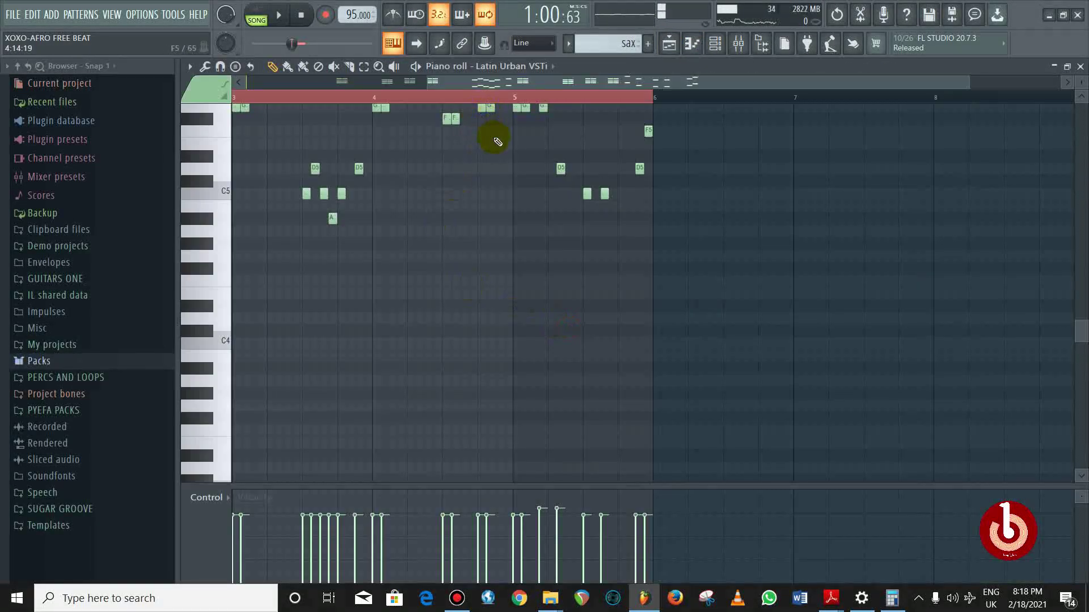
scroll(494, 141, "up", 3)
scroll(486, 96, "down", 2)
scroll(450, 267, "up", 3)
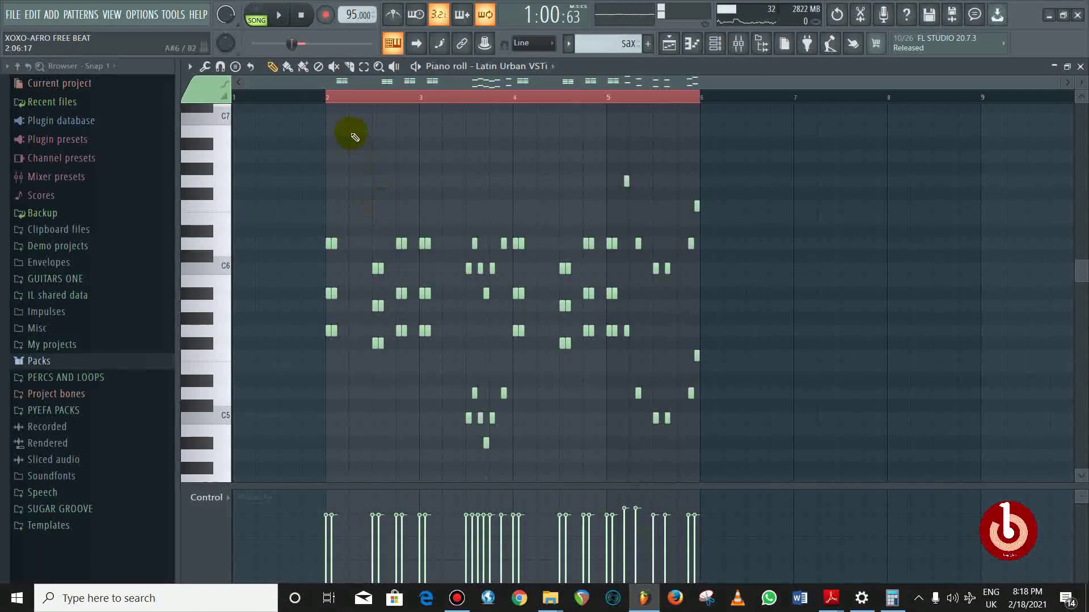
left_click(264, 8)
key("space")
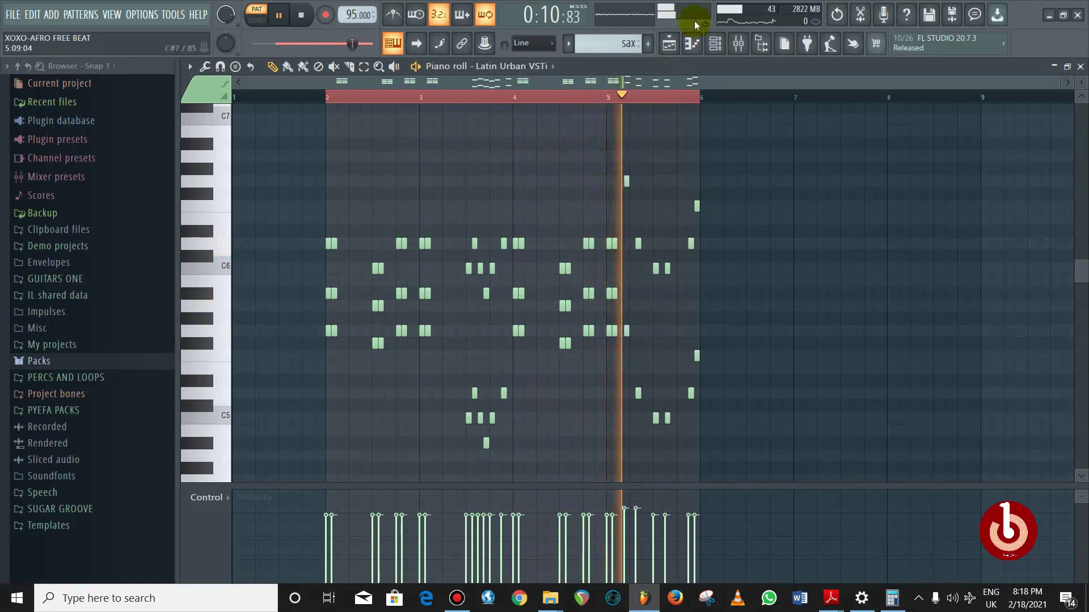
key("space")
key("F5")
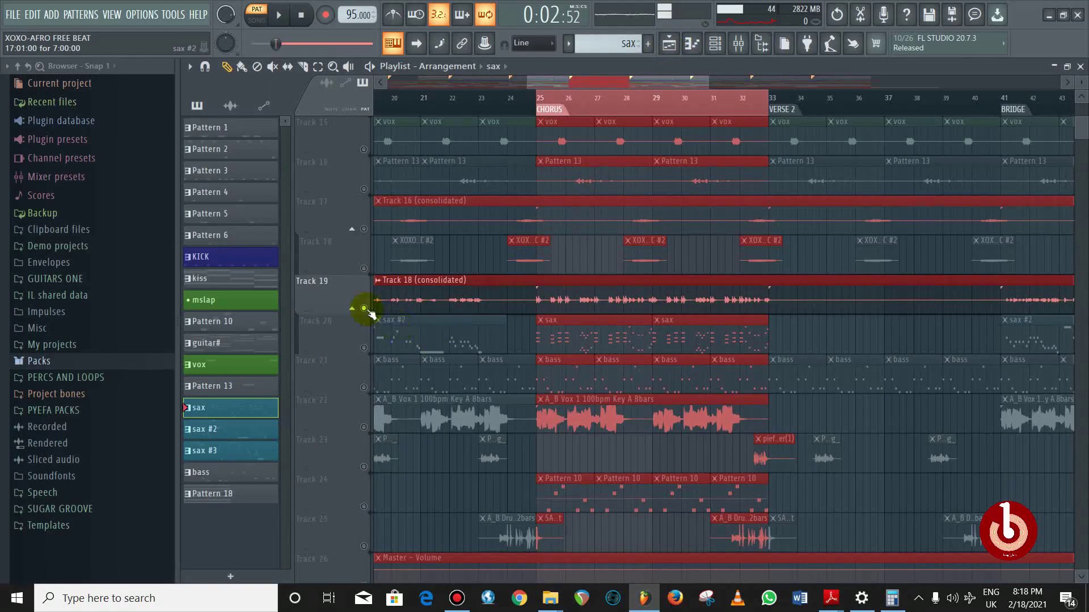
End the solo on Track 19 and play the Chorus in song mode with all tracks enabled
right_click(363, 308)
key("space")
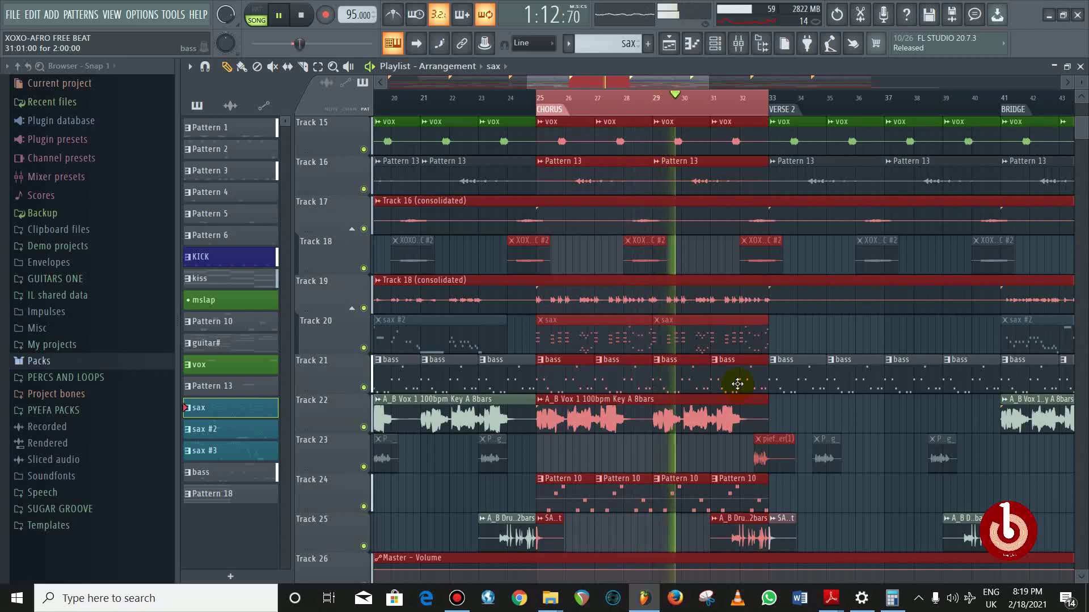
key("space")
Survey the whole arrangement from Intro to Outro, examining which clips recur in Verse 2, the second Bridge and the second Chorus
scroll(967, 528, "down", 2)
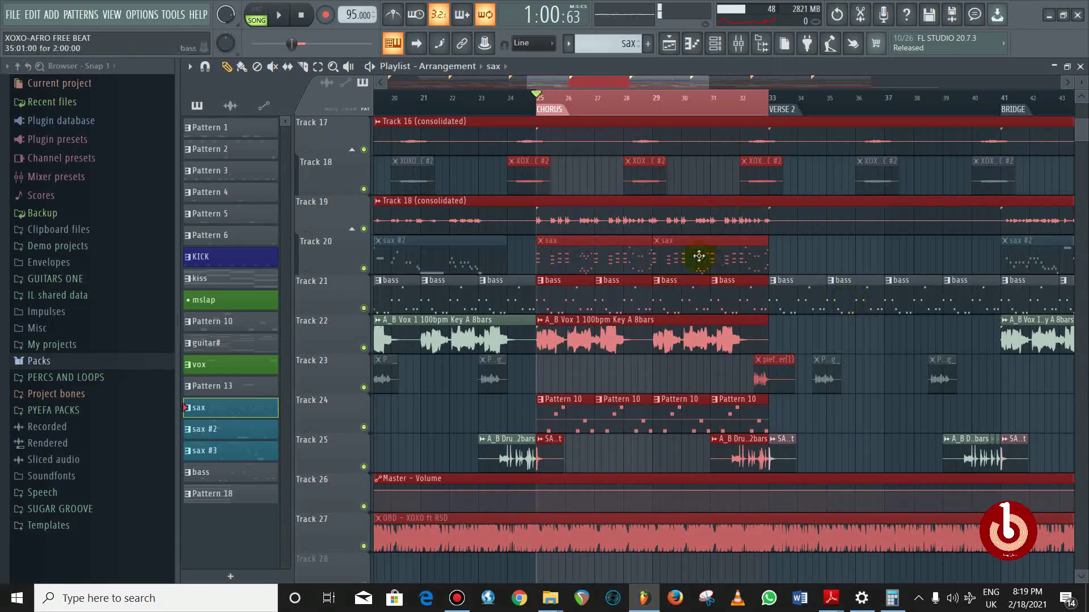
scroll(670, 121, "up", 1)
scroll(677, 147, "down", 5)
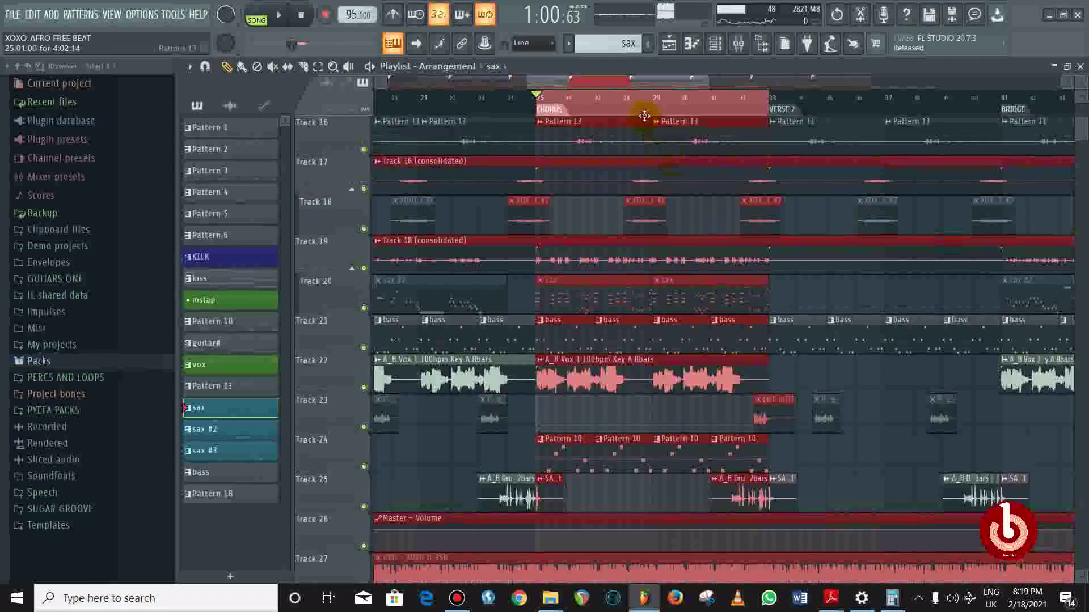
scroll(652, 125, "up", 4)
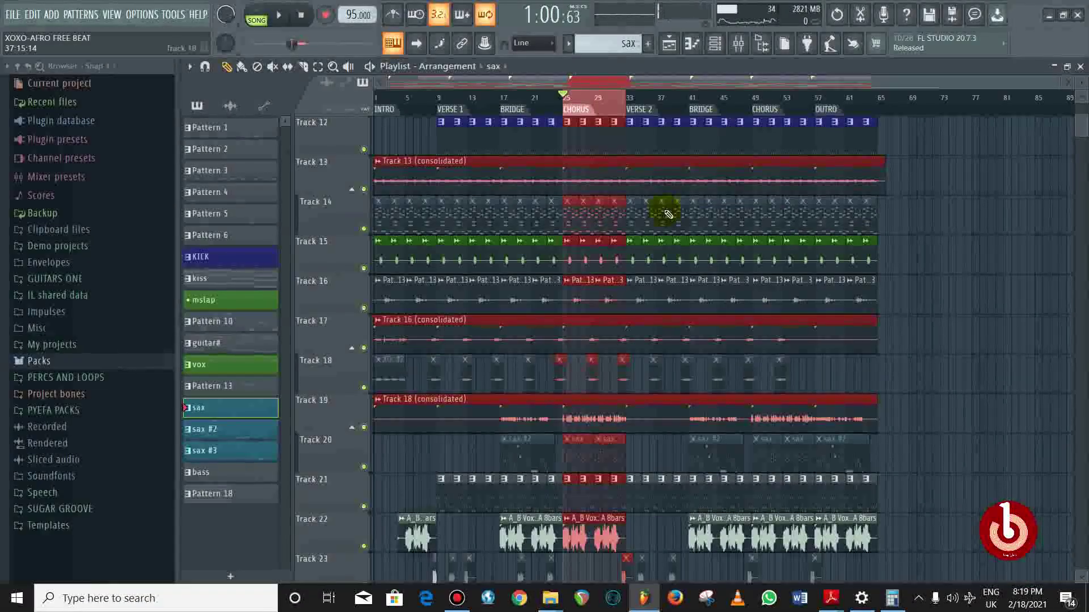
scroll(668, 213, "down", 7)
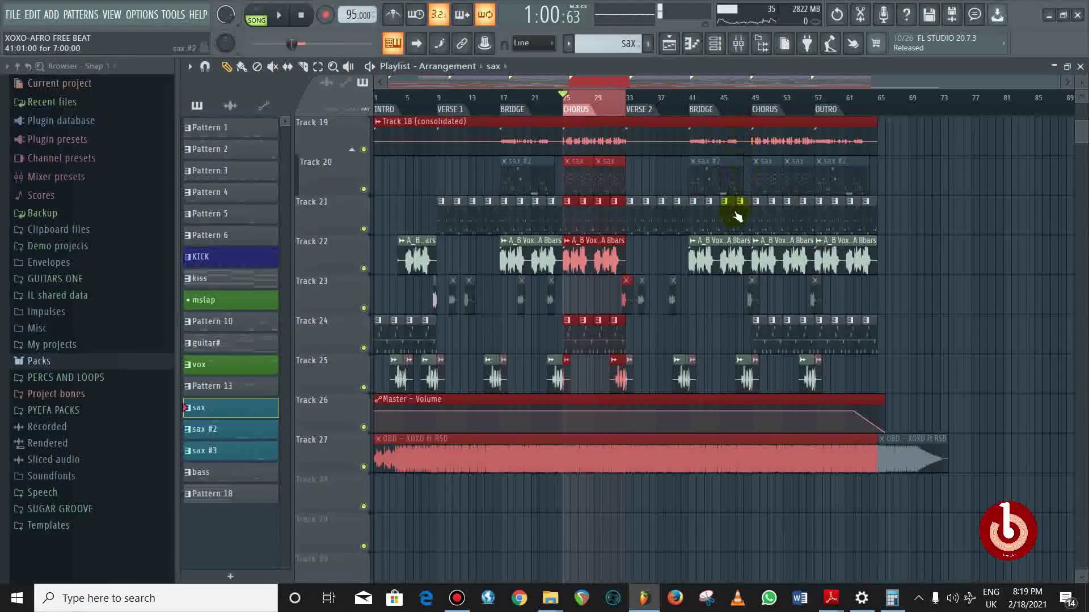
scroll(736, 201, "up", 2)
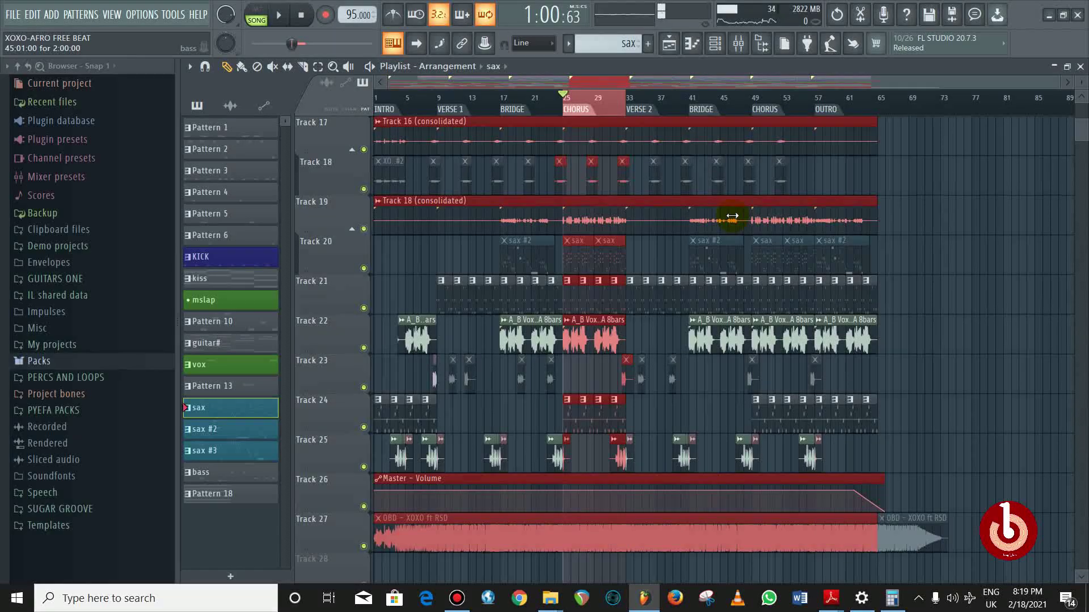
scroll(649, 278, "up", 2)
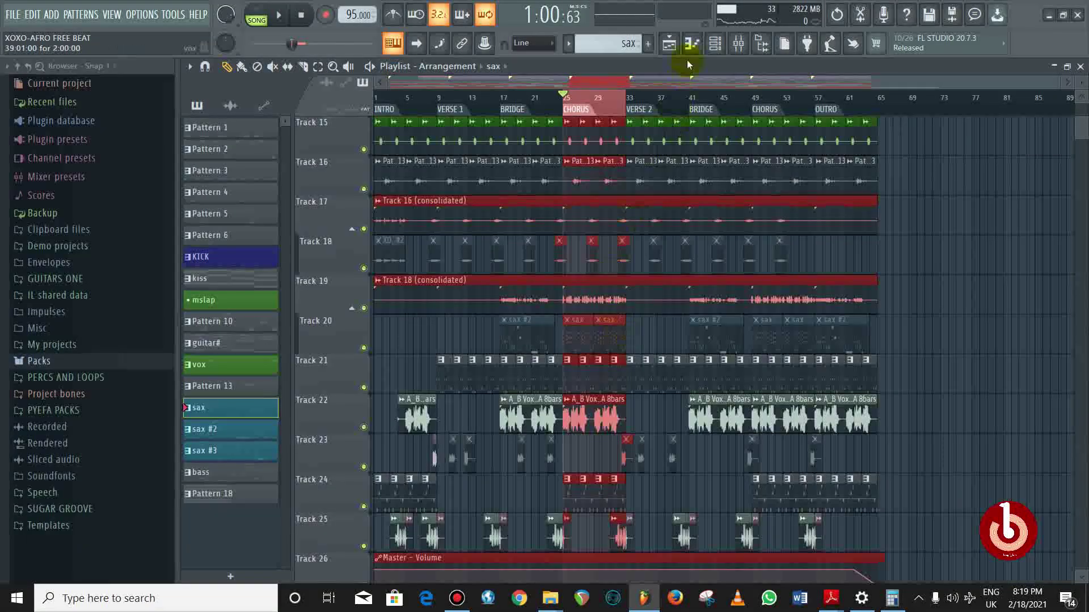
Play the Chorus in the mixer and survey all mixer tracks through to the PYEFA TAG track
left_click(737, 45)
key("space")
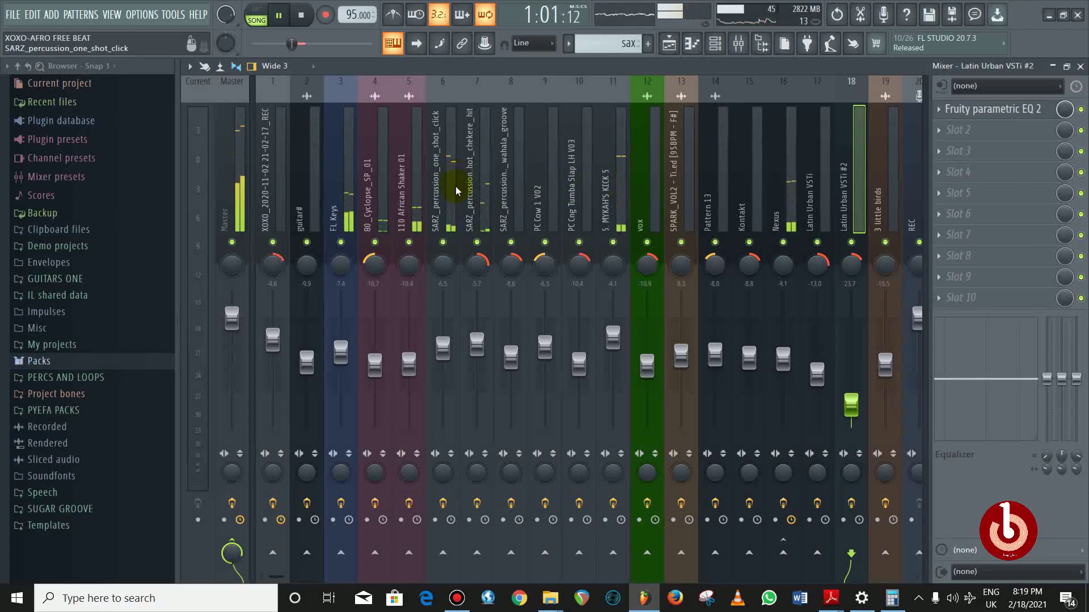
scroll(706, 175, "down", 5)
scroll(709, 175, "up", 5)
key("space")
key("Right")
key("Right")
key("Right")
key("Right")
key("Right")
key("Right")
key("Right")
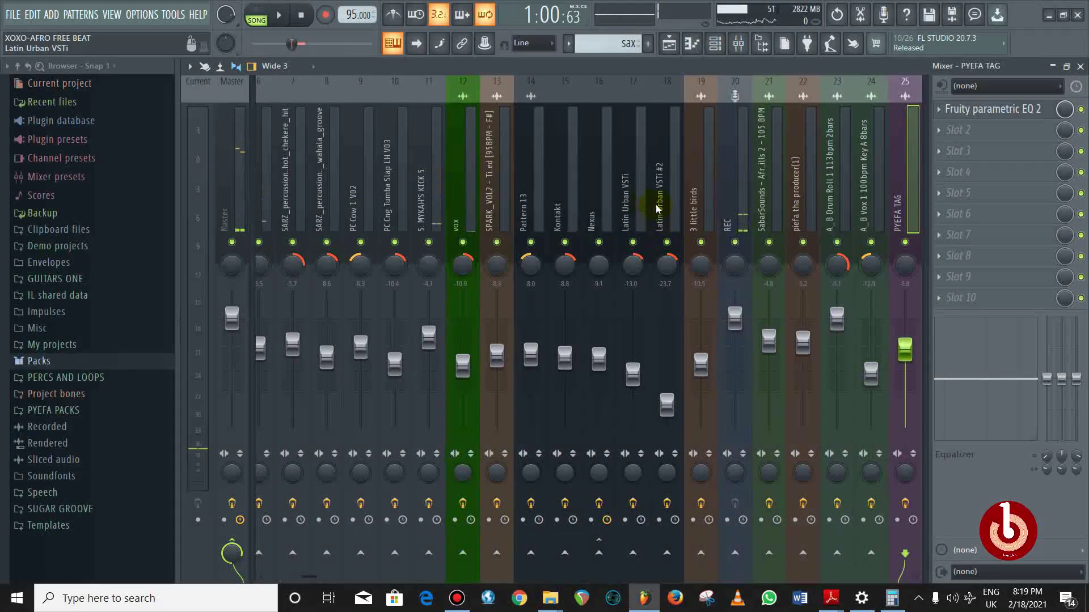
Solo the Latin Urban VSTi mixer track, view the 3 little birds effects, and end the solo to play the Chorus with all tracks
left_click(668, 223)
right_click(670, 230)
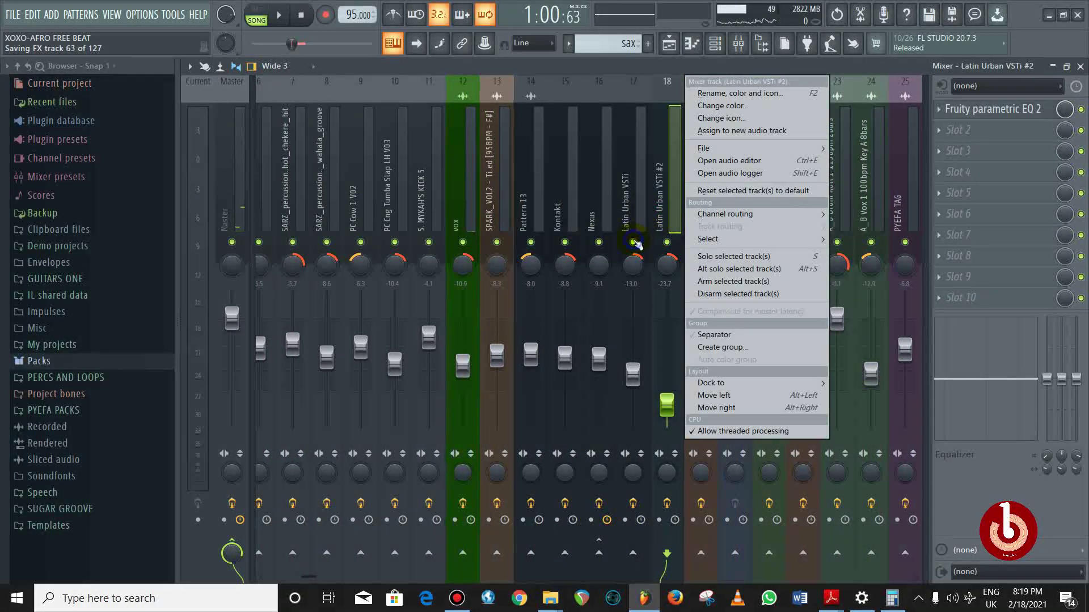
left_click(634, 243)
right_click(633, 243)
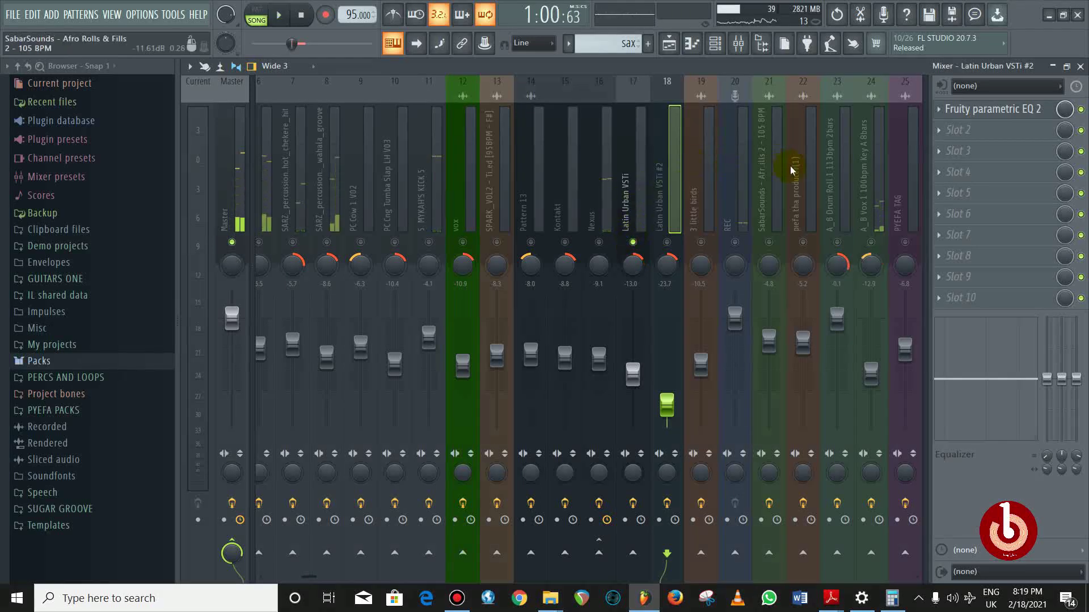
left_click(703, 215)
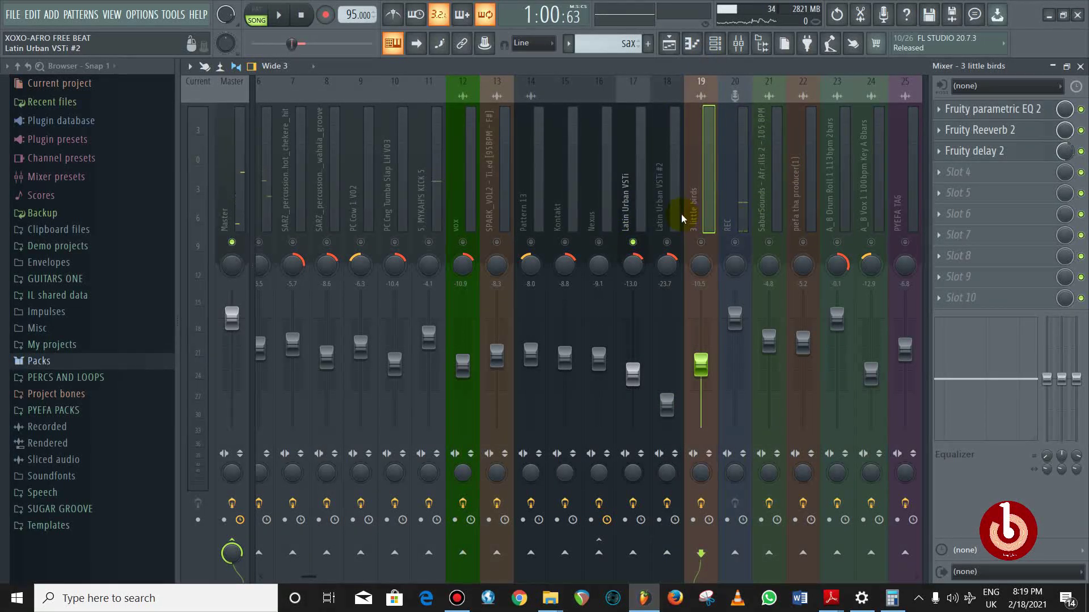
right_click(633, 243)
key("space")
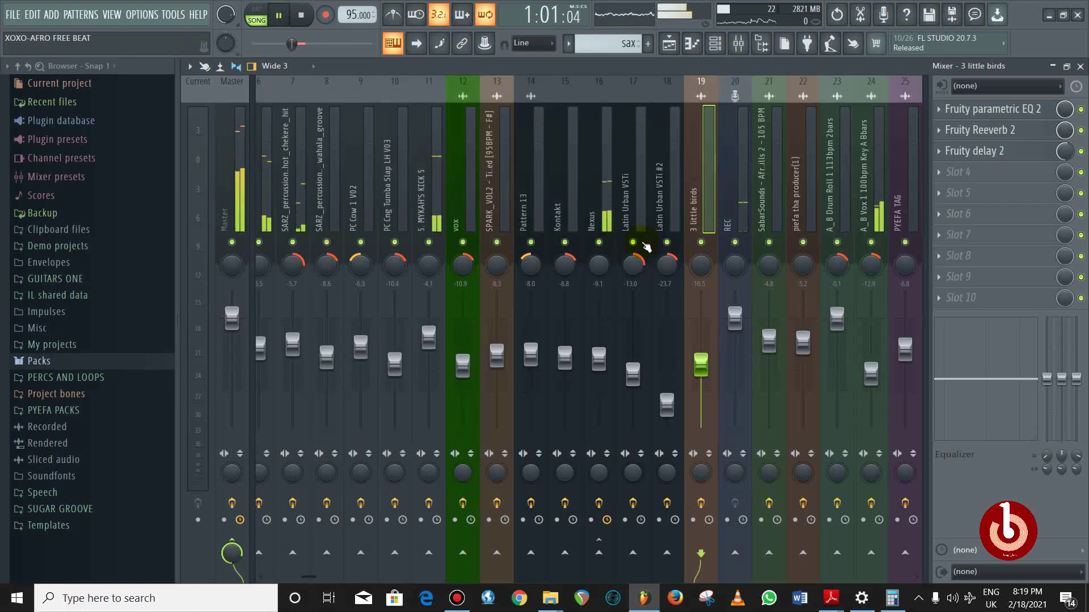
Solo Track 20 in the playlist, play the sax pattern in pattern mode and select its Latin Urban VSTi mixer track
left_click(669, 43)
key("space")
right_click(364, 347)
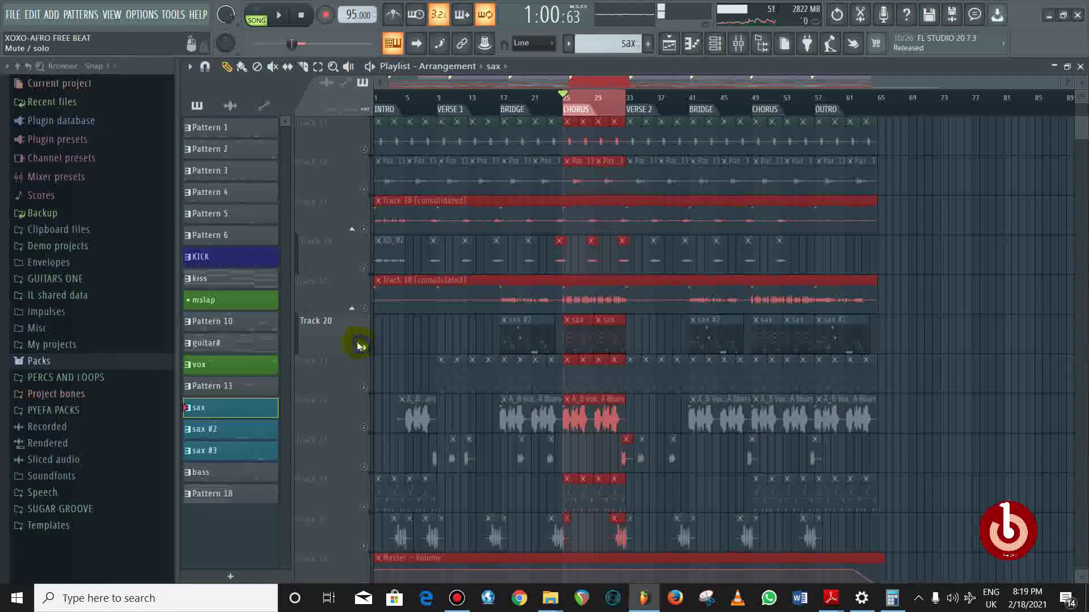
left_click(258, 16)
key("space")
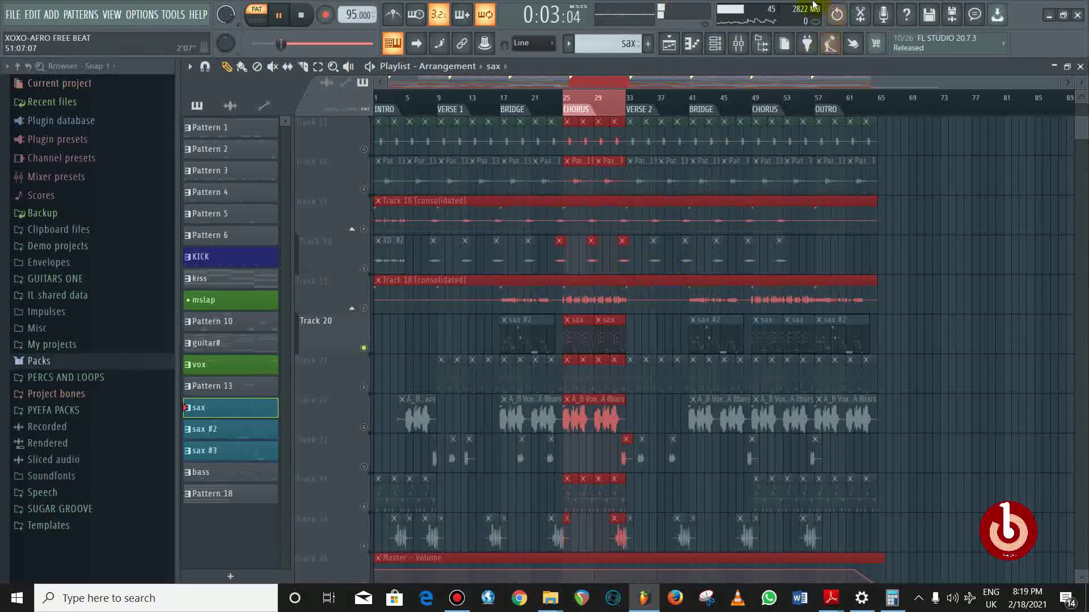
left_click(739, 49)
left_click(636, 200)
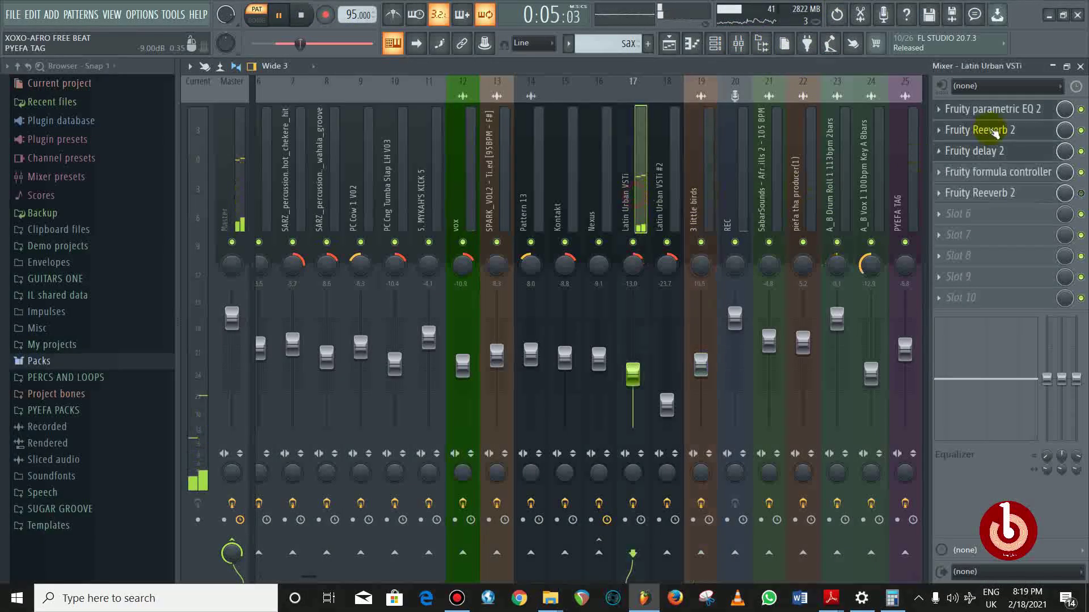
Inspect the Latin Urban VSTi track's Parametric EQ 2, Reeverb 2, delay 2 and formula controller, listening to the sax
key("space")
left_click(988, 111)
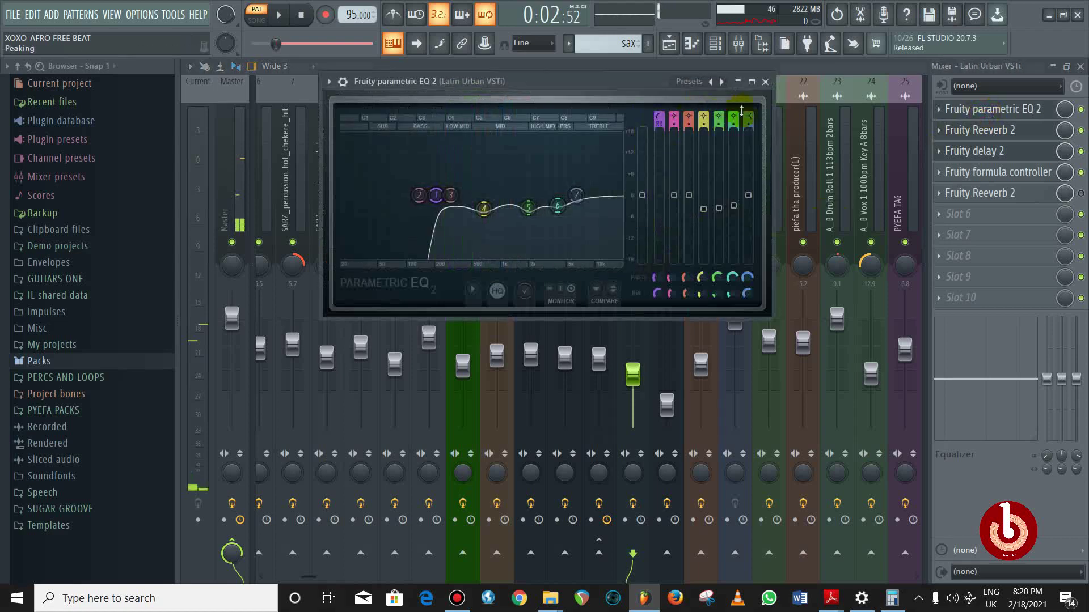
left_click(765, 82)
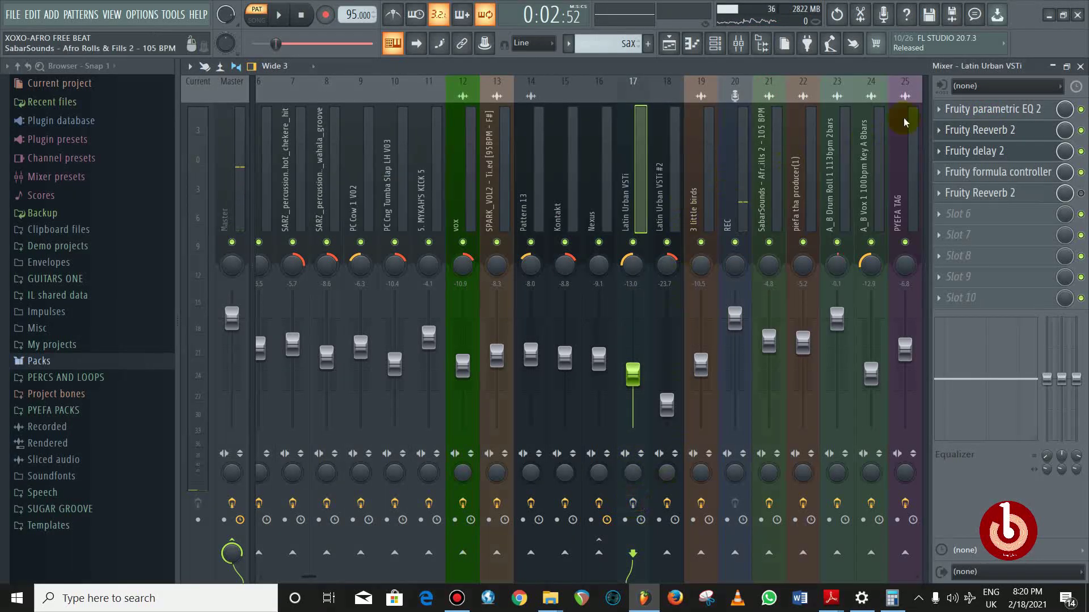
key("space")
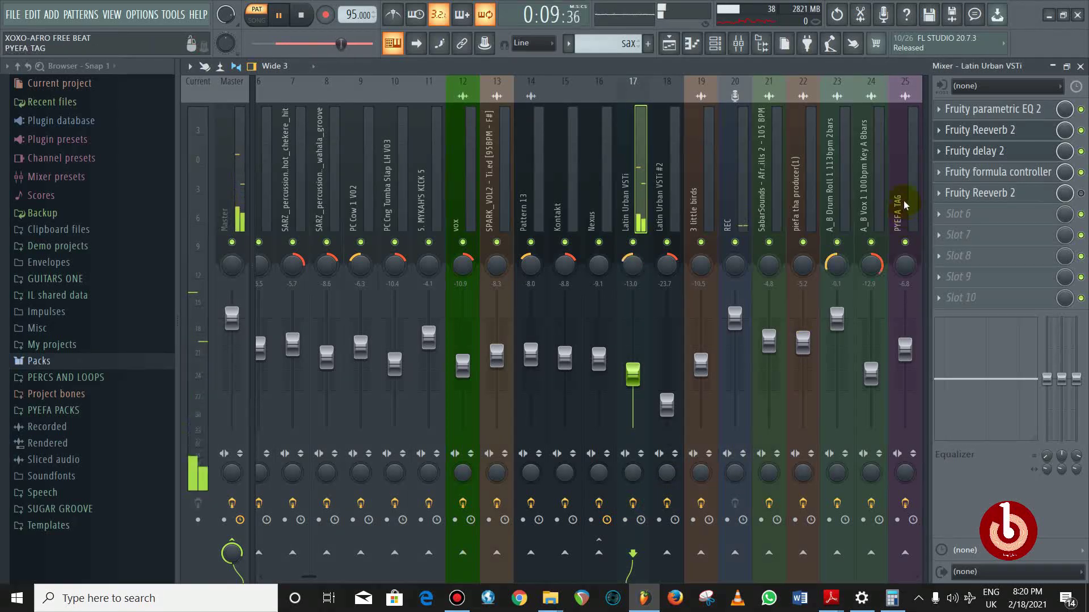
left_click(955, 108)
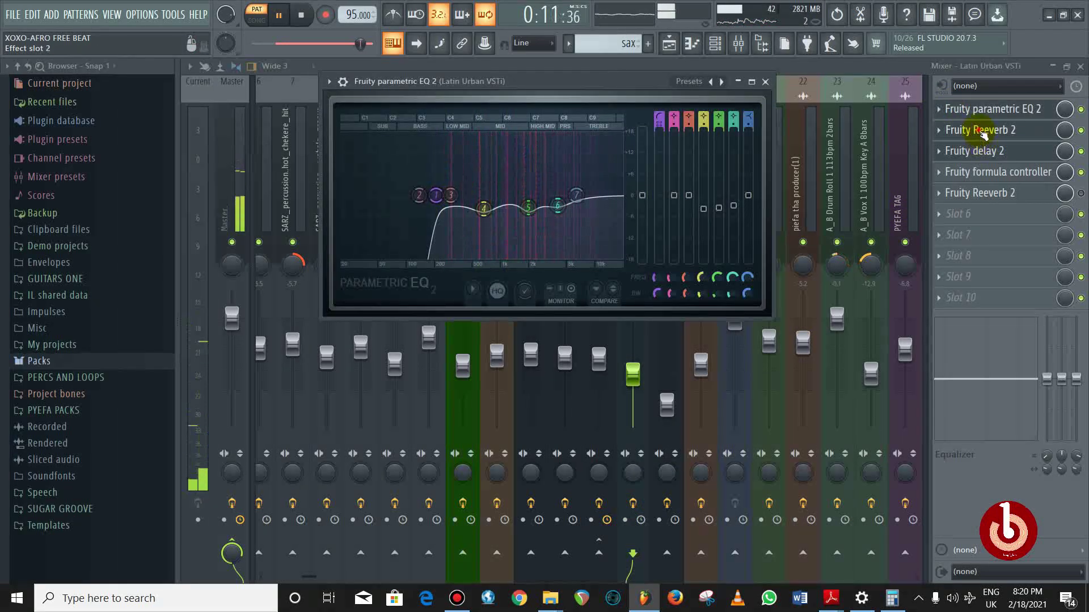
left_click(981, 132)
left_click(998, 152)
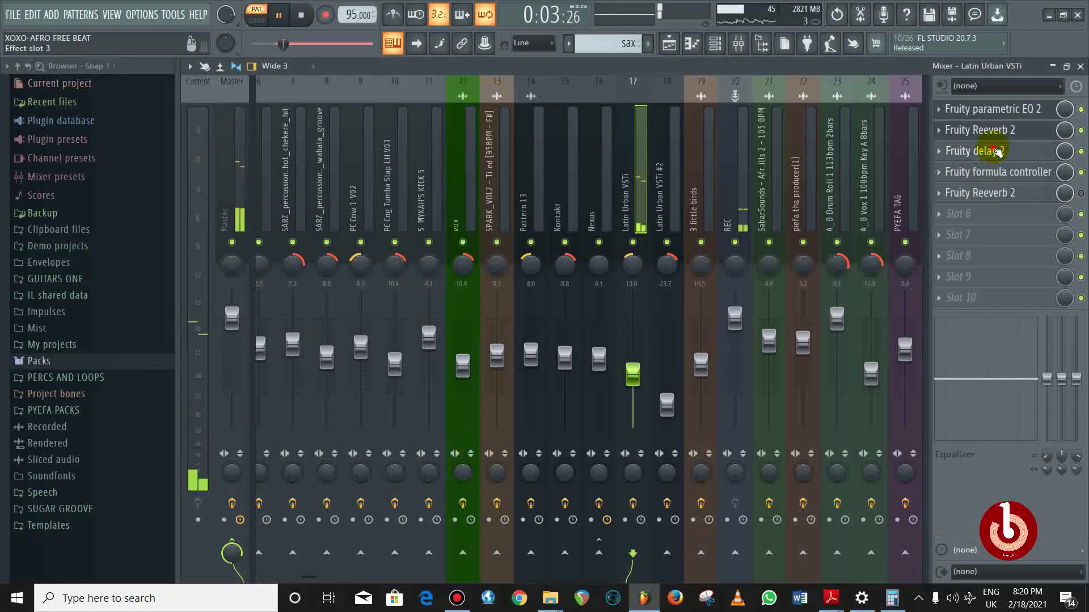
left_click(1001, 174)
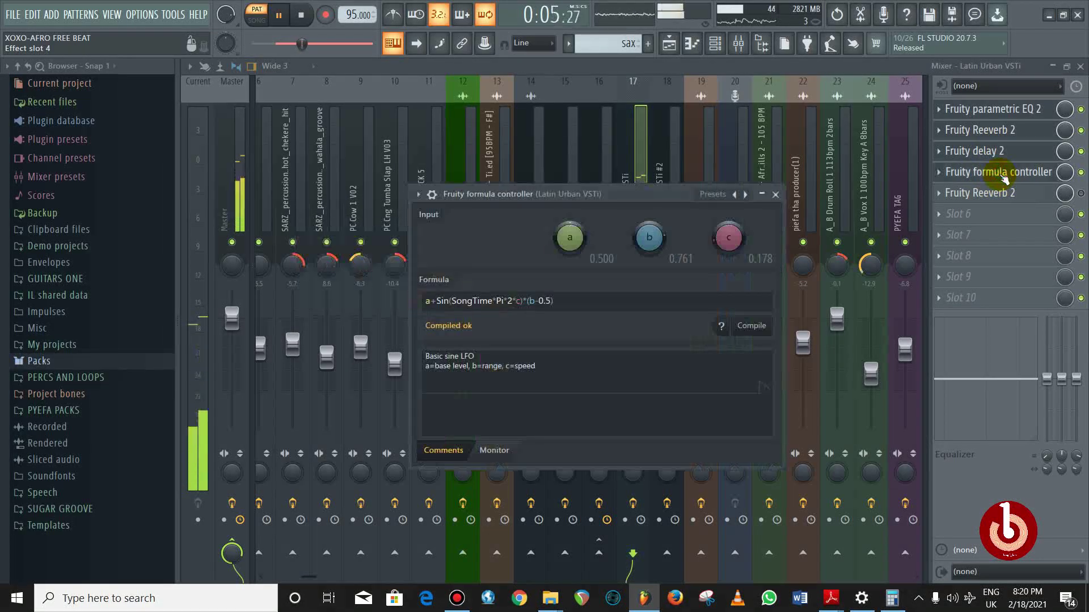
left_click(775, 194)
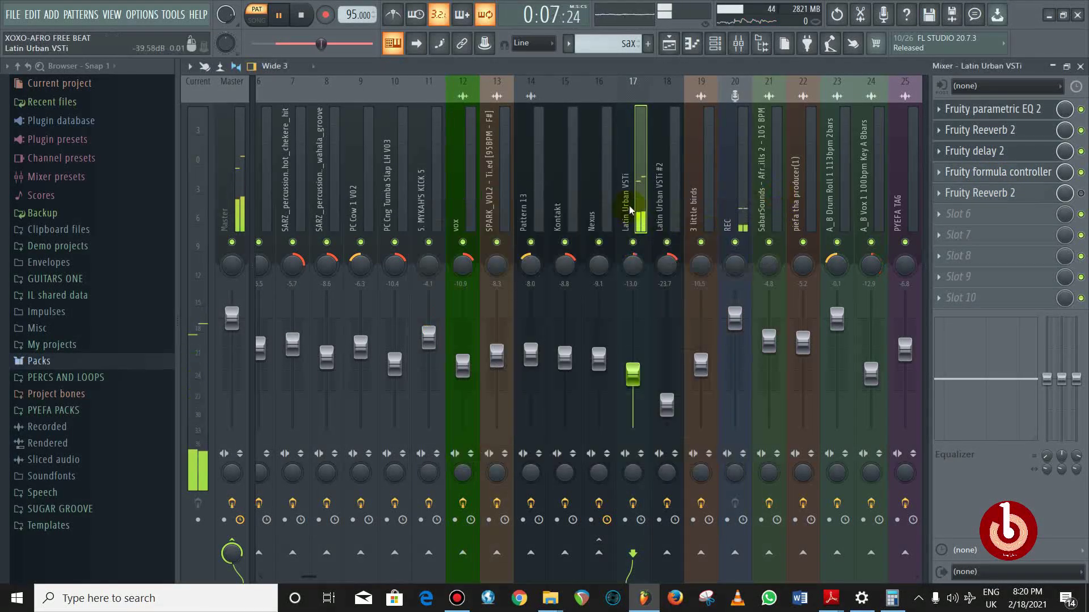
Stop playback, return to the playlist and end the solo on Track 20
scroll(628, 204, "left", 5)
key("space")
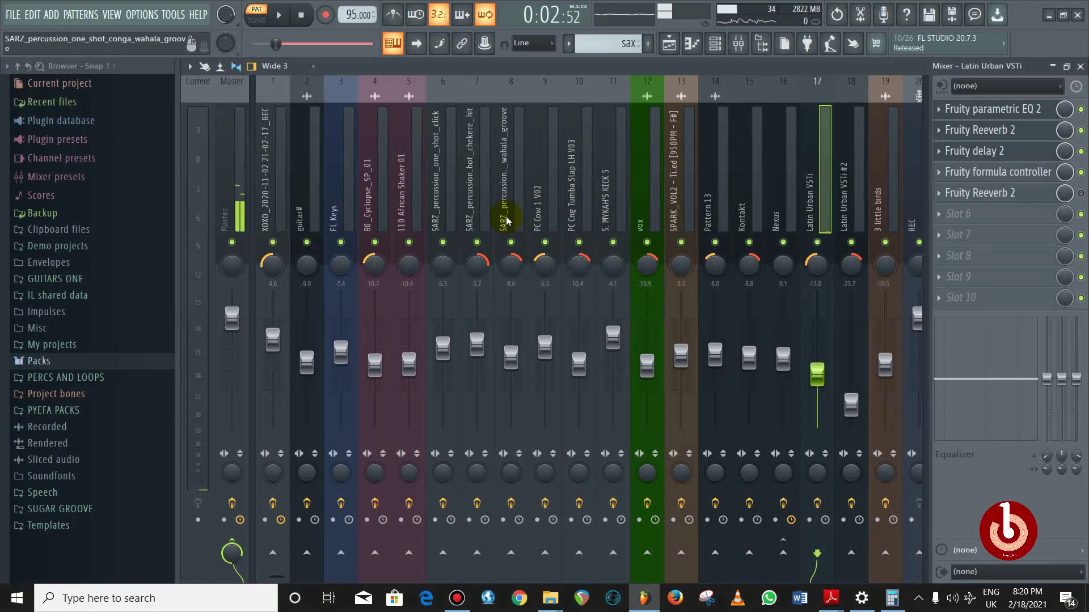
left_click(674, 44)
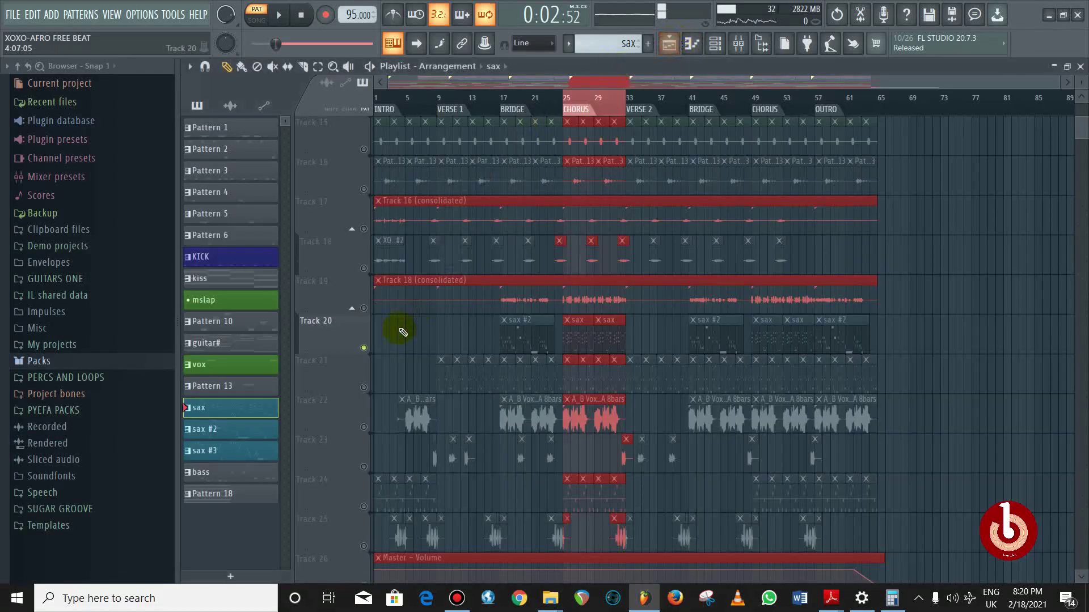
left_click(365, 309)
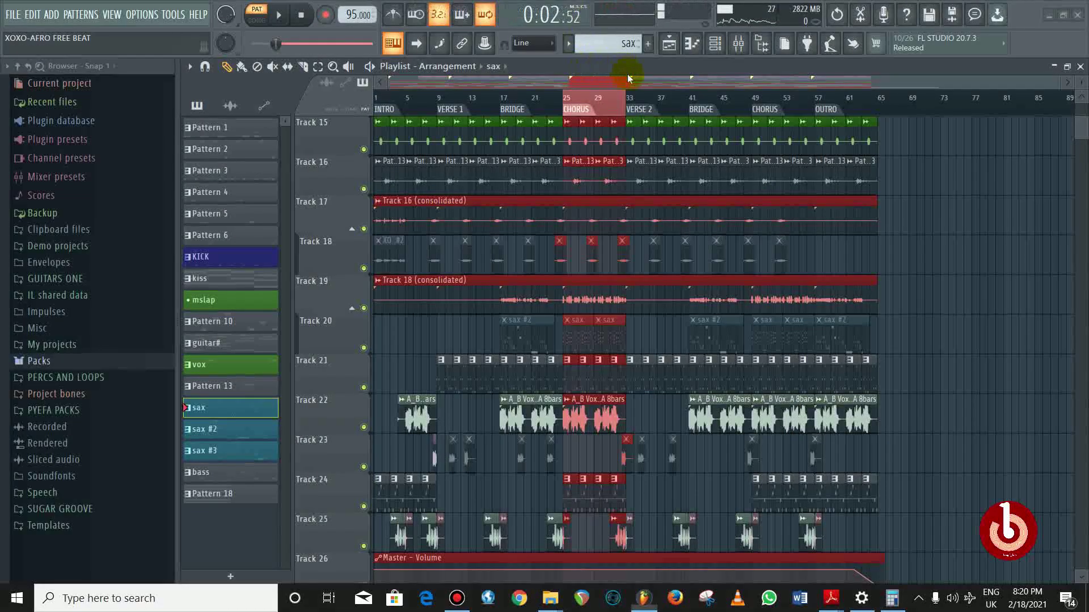
scroll(444, 258, "down", 2)
scroll(443, 259, "up", 2)
scroll(587, 106, "up", 3)
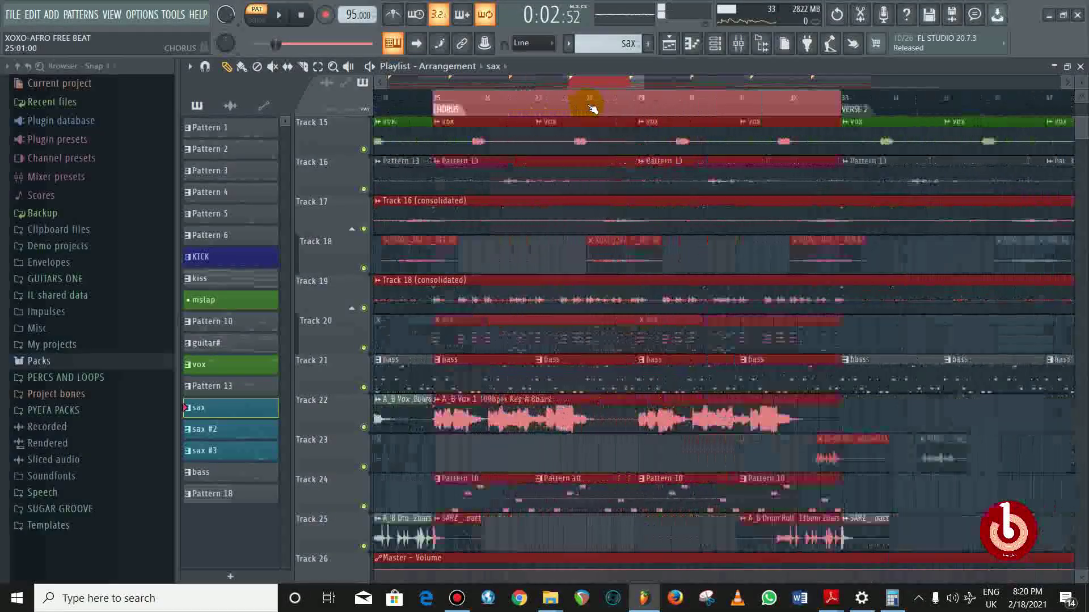
scroll(554, 175, "down", 1)
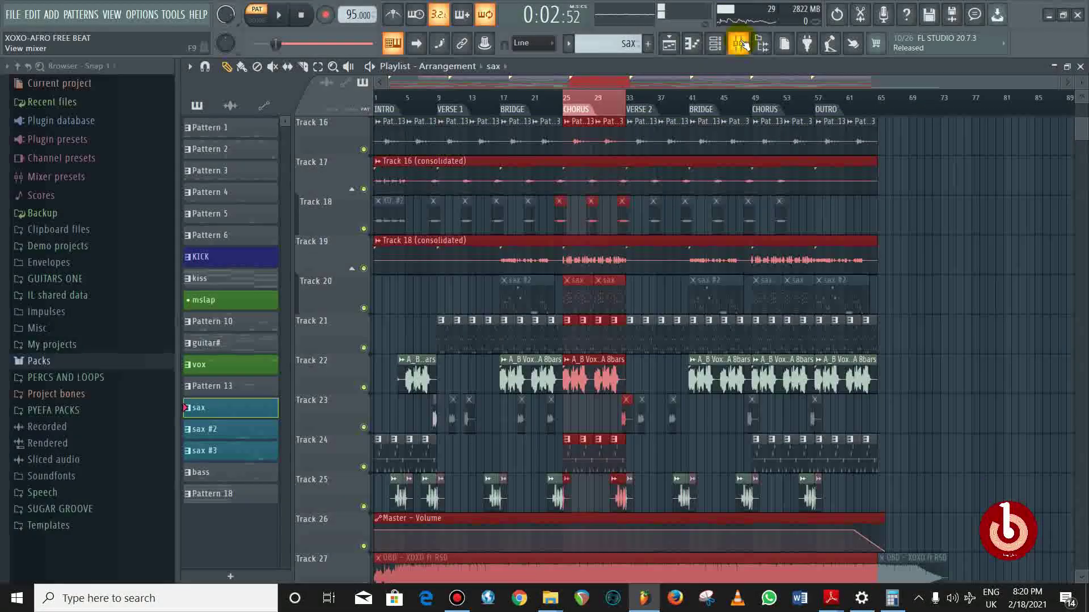
left_click(738, 43)
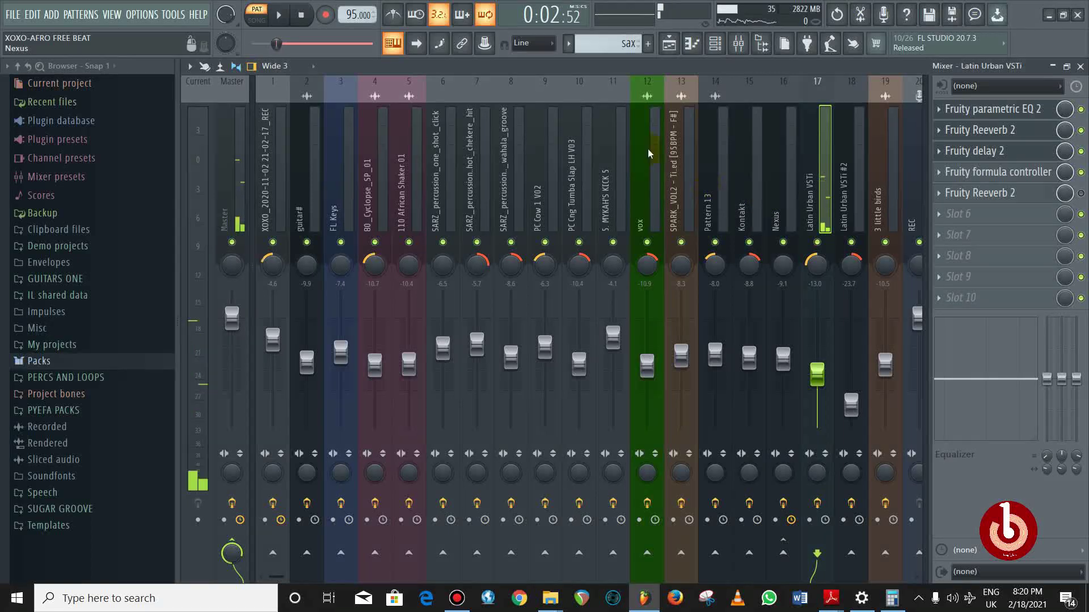
left_click(668, 43)
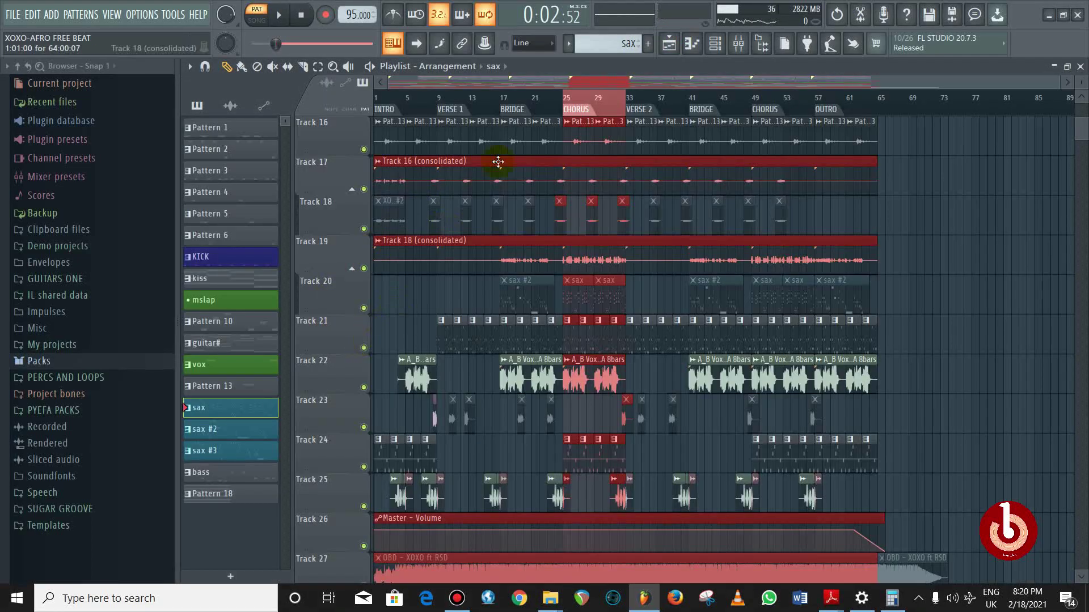
Play the Chorus in song mode with the Nexus mixer track soloed, adding the 5_MYKAH'S KICK 5 track to the solo
left_click(267, 20)
key("space")
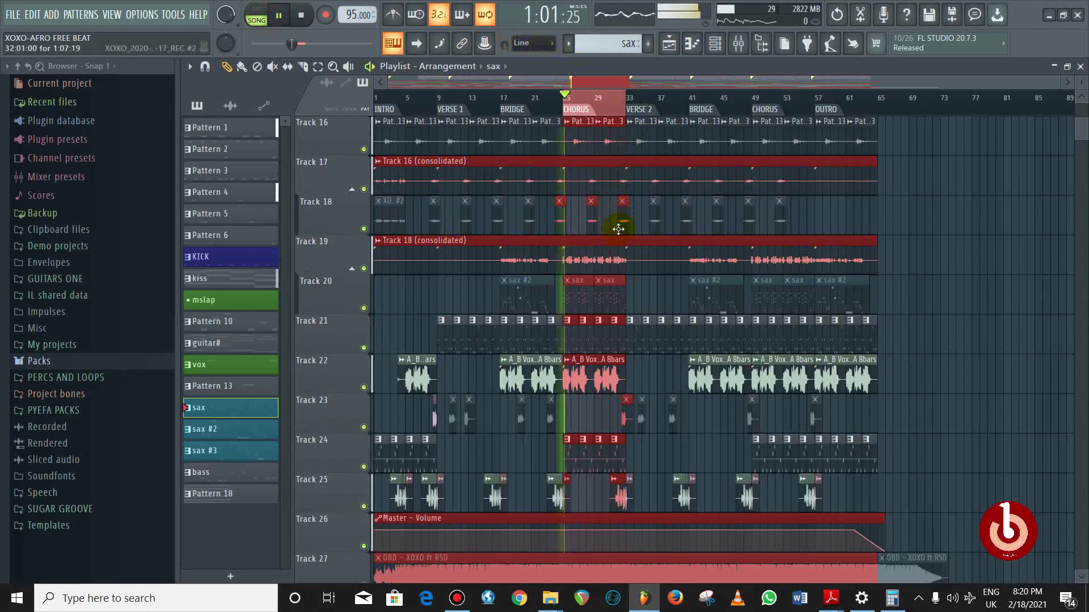
scroll(617, 238, "down", 1)
scroll(581, 281, "up", 3)
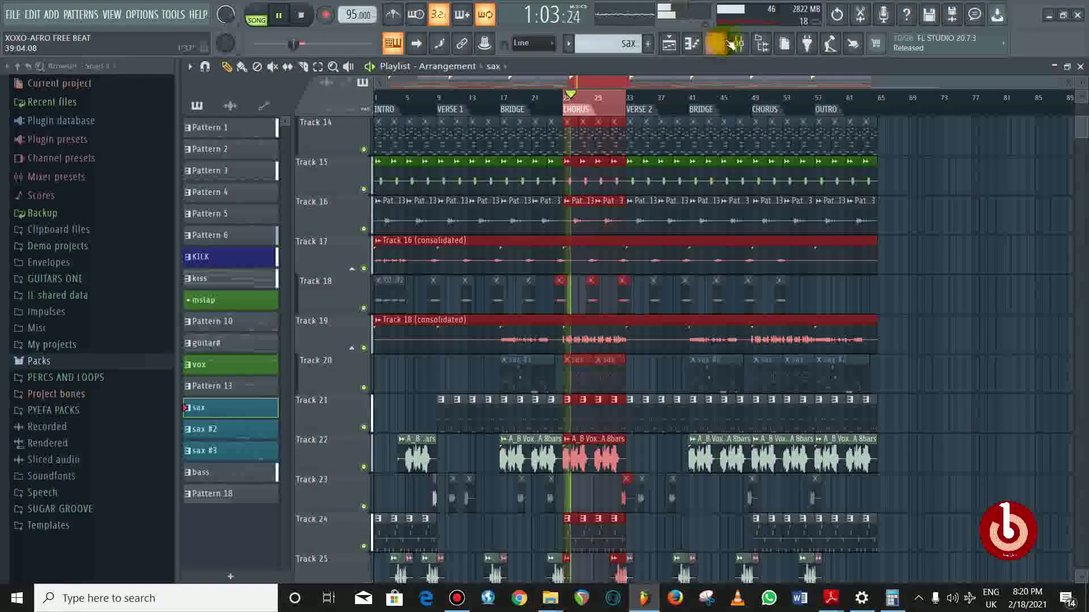
key("F9")
right_click(783, 243)
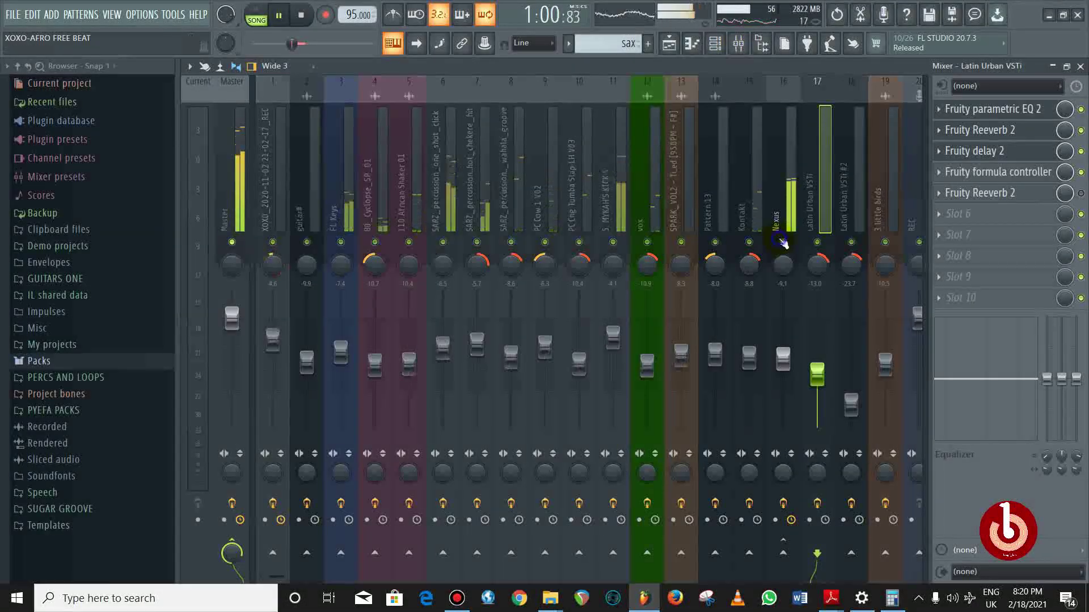
key("space")
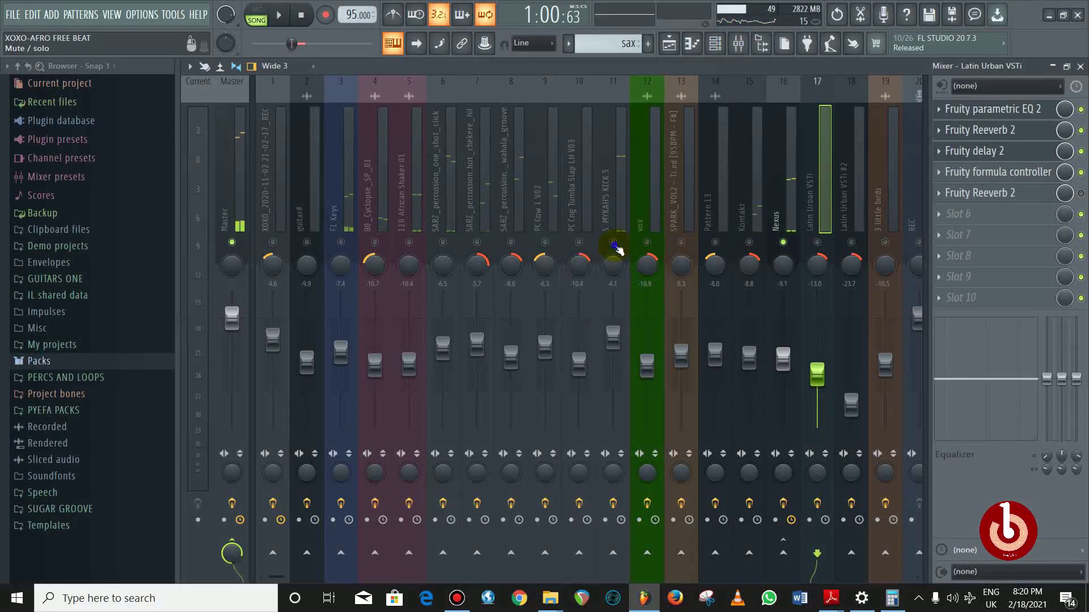
left_click(613, 242)
key("space")
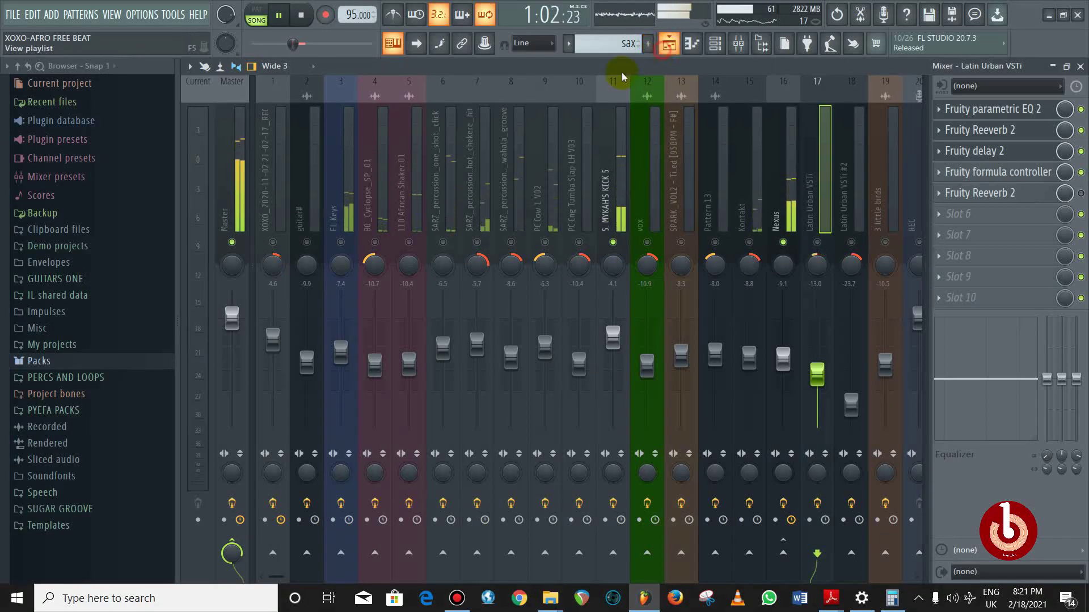
Mute playlist Tracks 19 and 22, and view the Nexus mixer track's effects while the Chorus plays
key("F9")
left_click(363, 348)
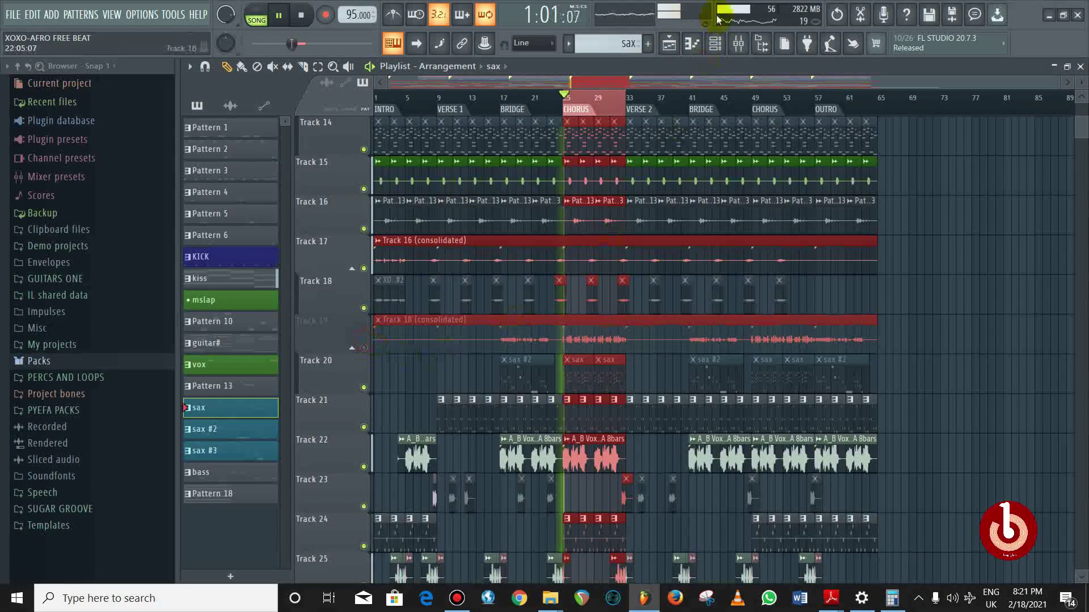
left_click(363, 466)
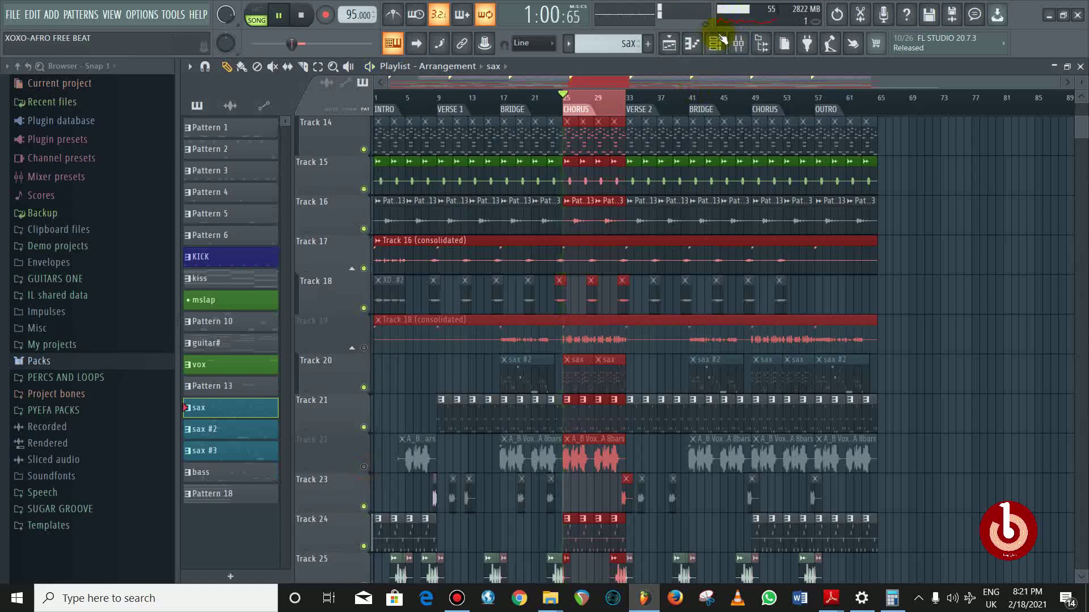
key("F9")
left_click(774, 193)
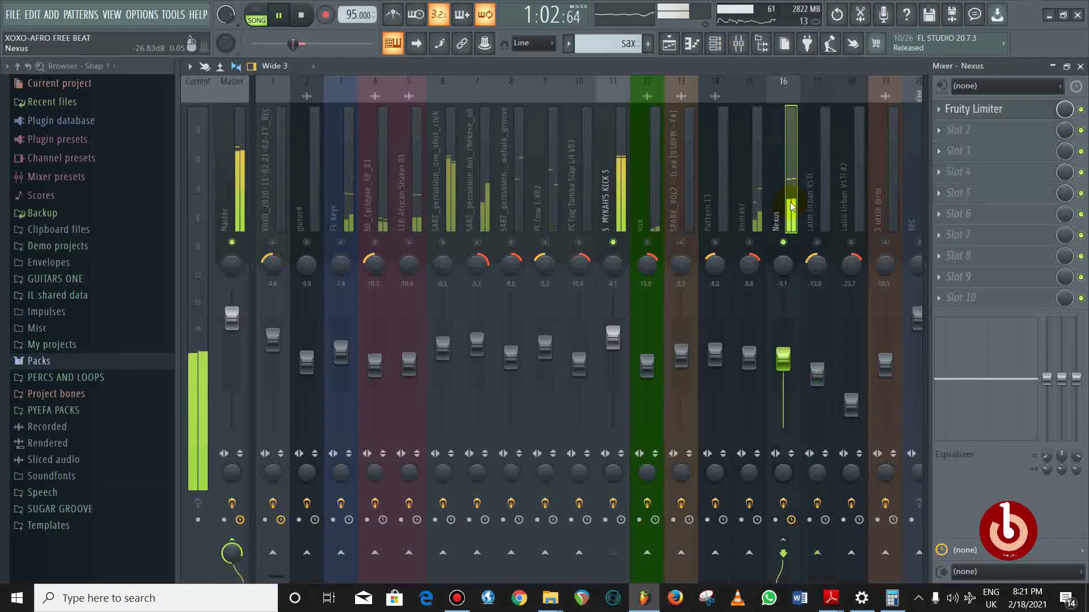
key("space")
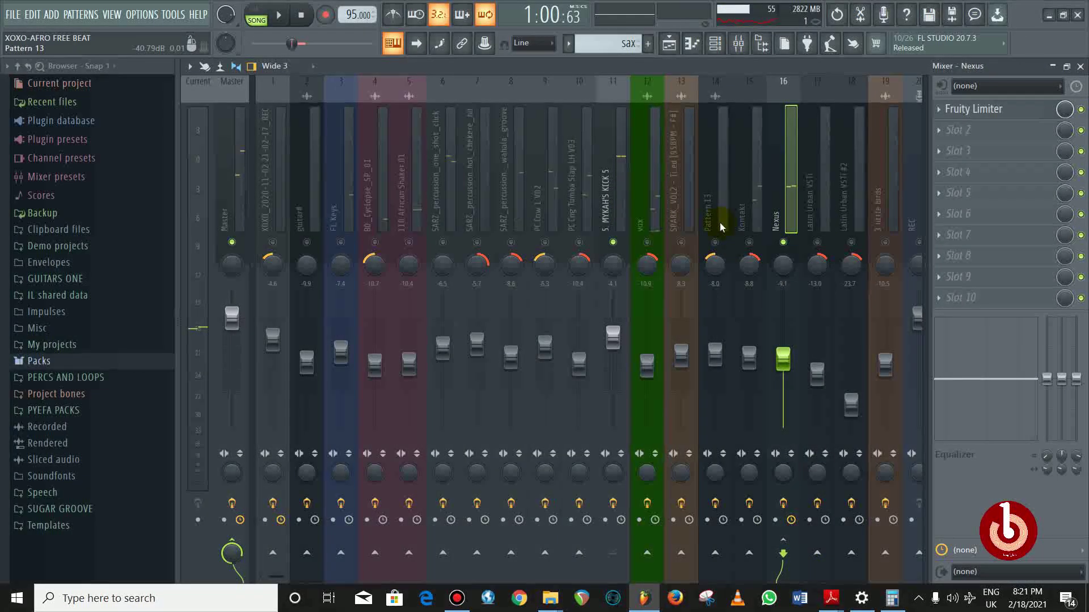
Re-enable all mixer tracks and return to the playlist with the Intro through Chorus sections in view
right_click(790, 243)
right_click(792, 242)
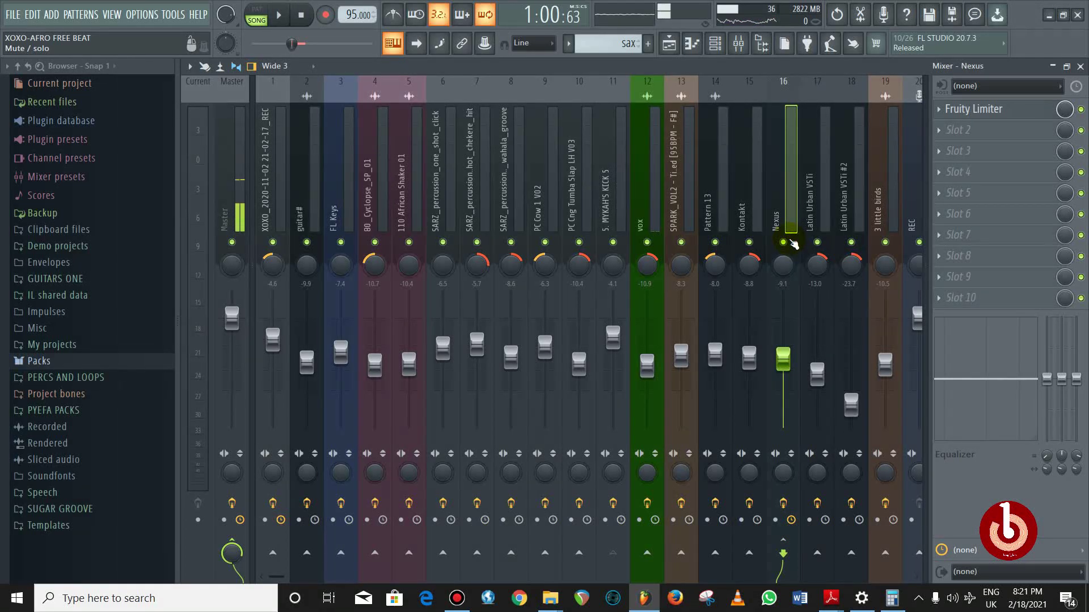
left_click(675, 44)
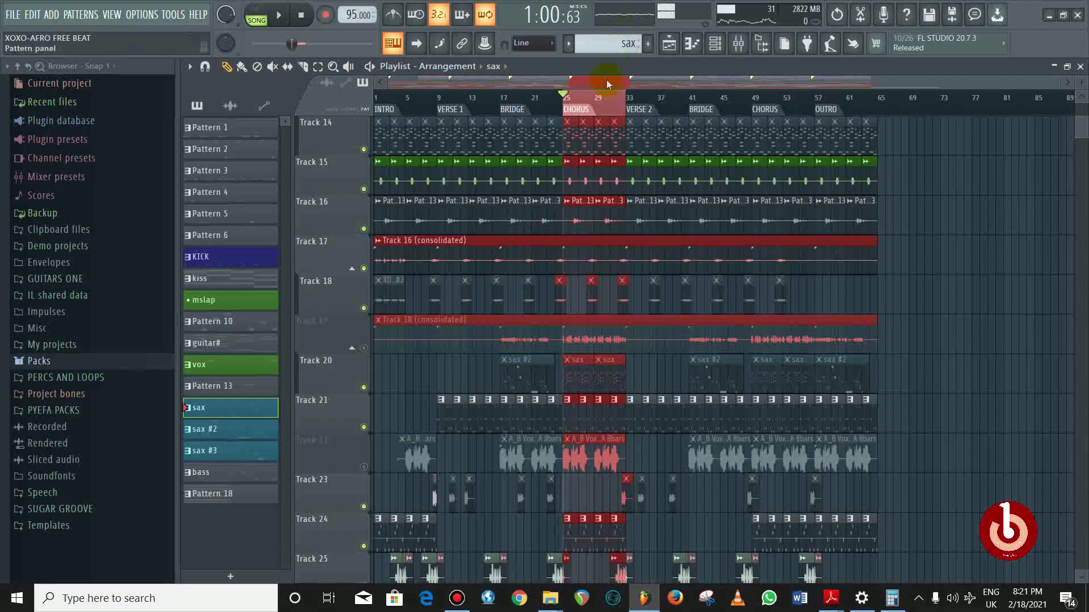
left_click_drag(605, 107, 396, 94)
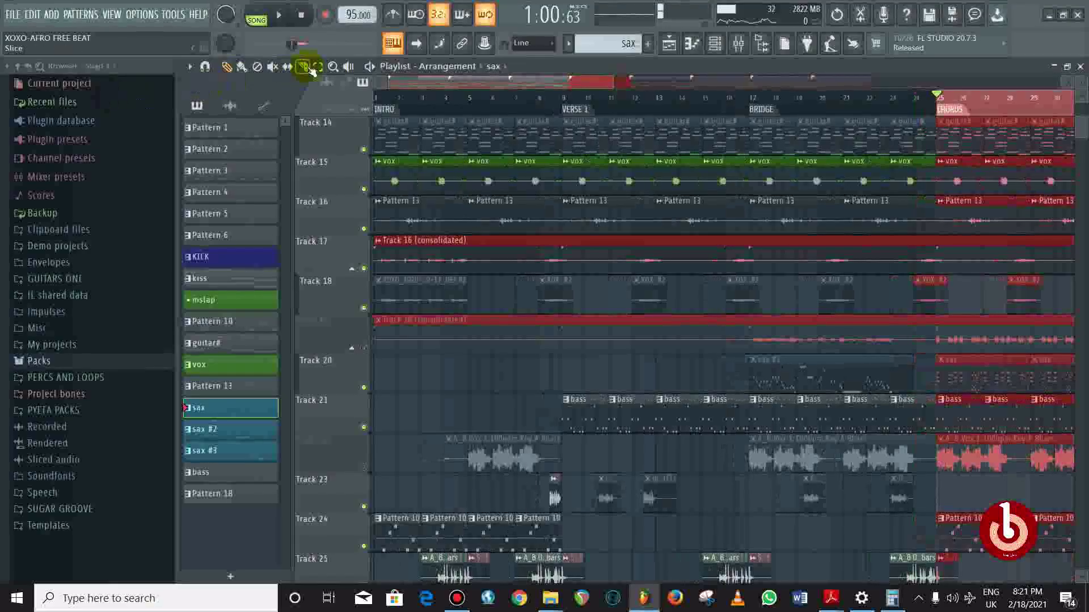
Play the song from the start of the Intro, skipping ahead to Verse 1 and the Bridge
left_click(377, 98)
key("space")
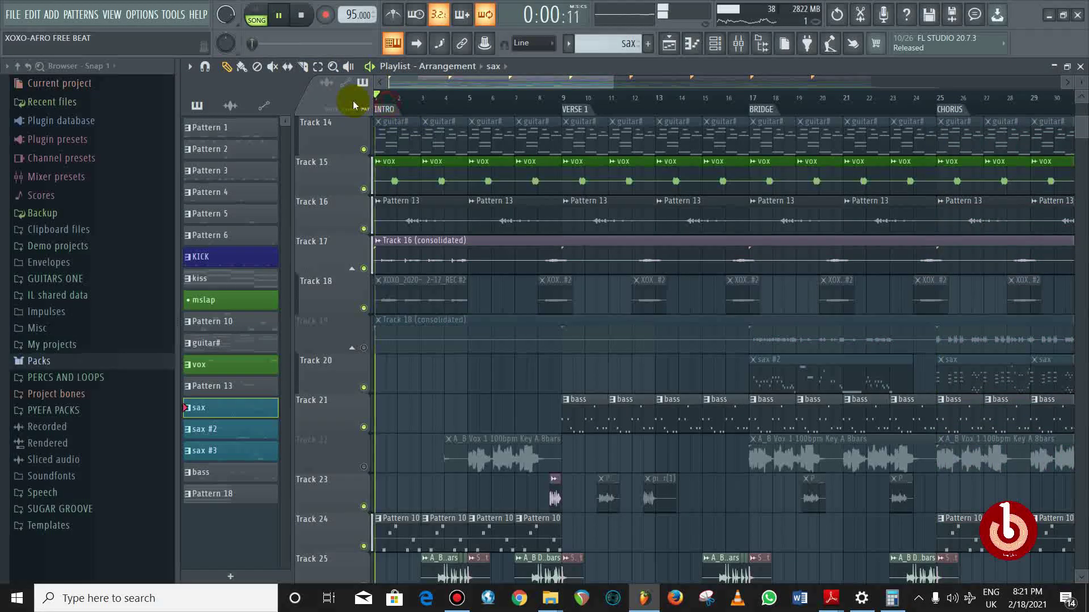
scroll(487, 274, "down", 5)
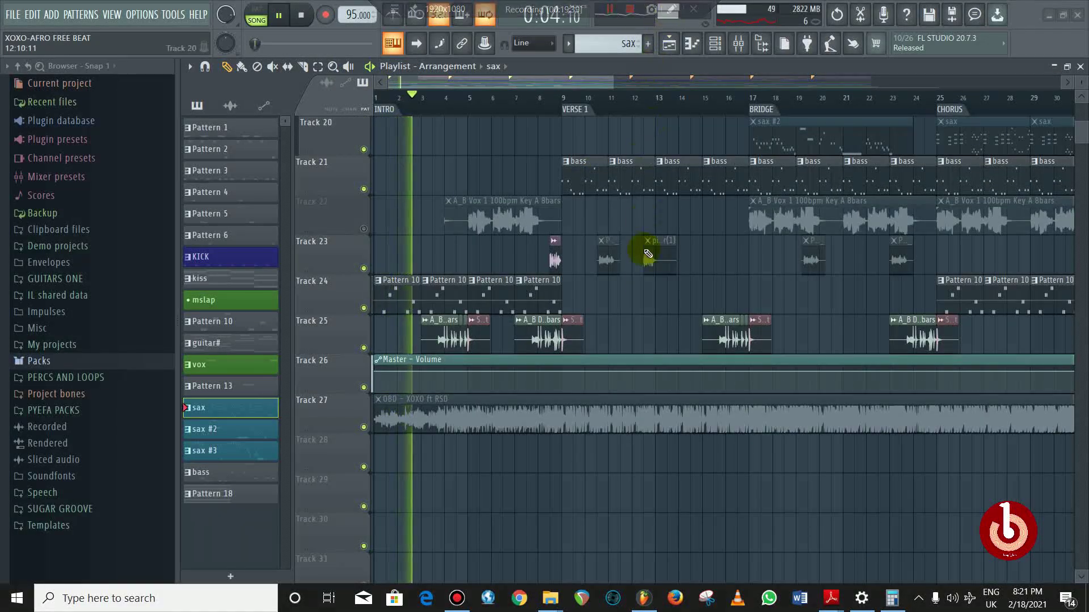
left_click(564, 96)
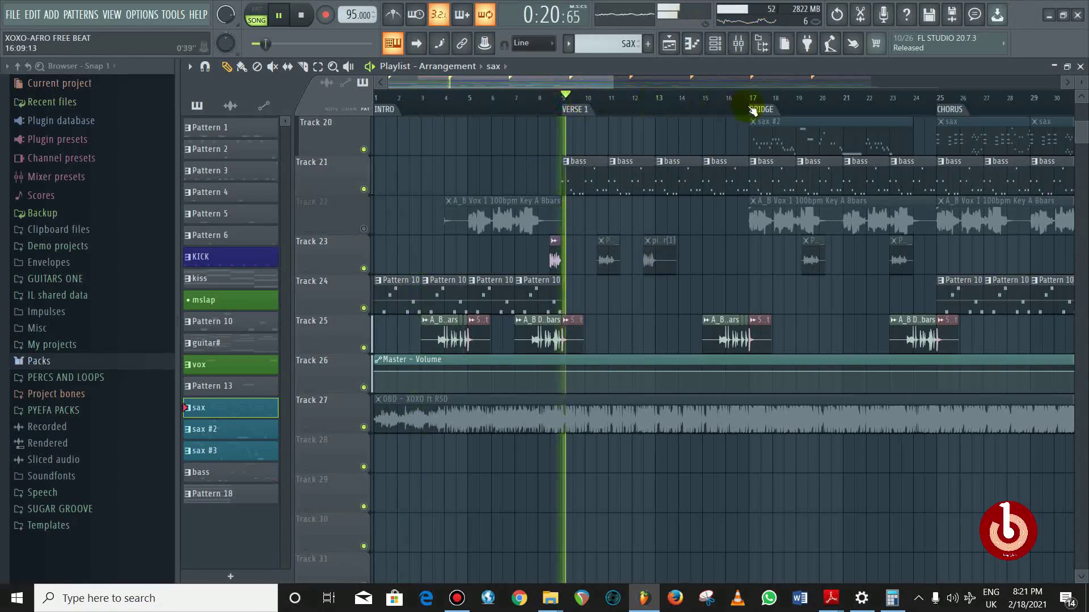
left_click(752, 99)
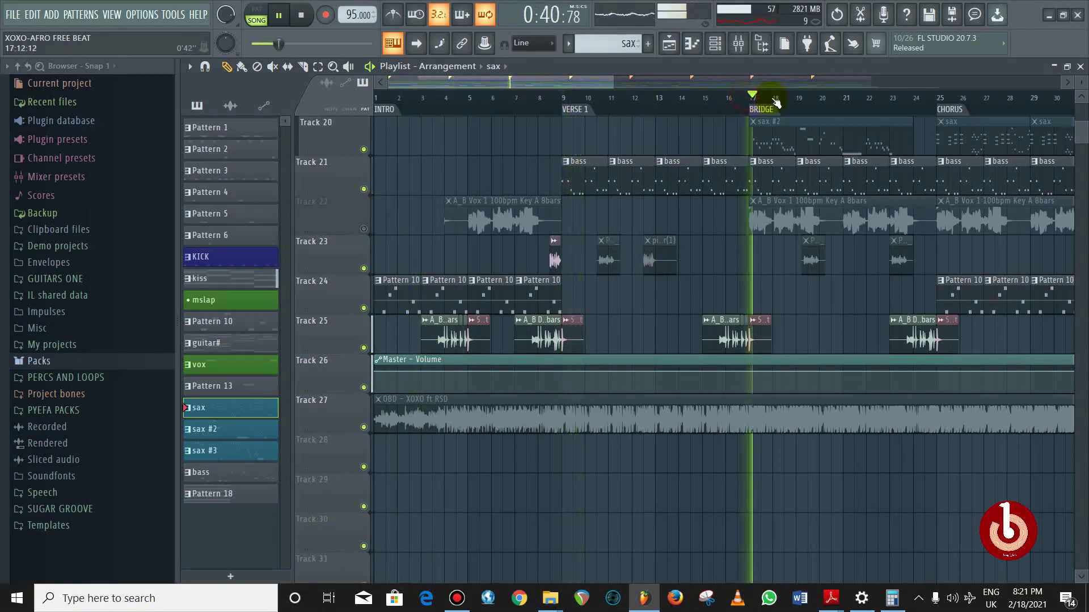
Unmute playlist Tracks 22 and 19 while the Bridge plays
left_click(364, 228)
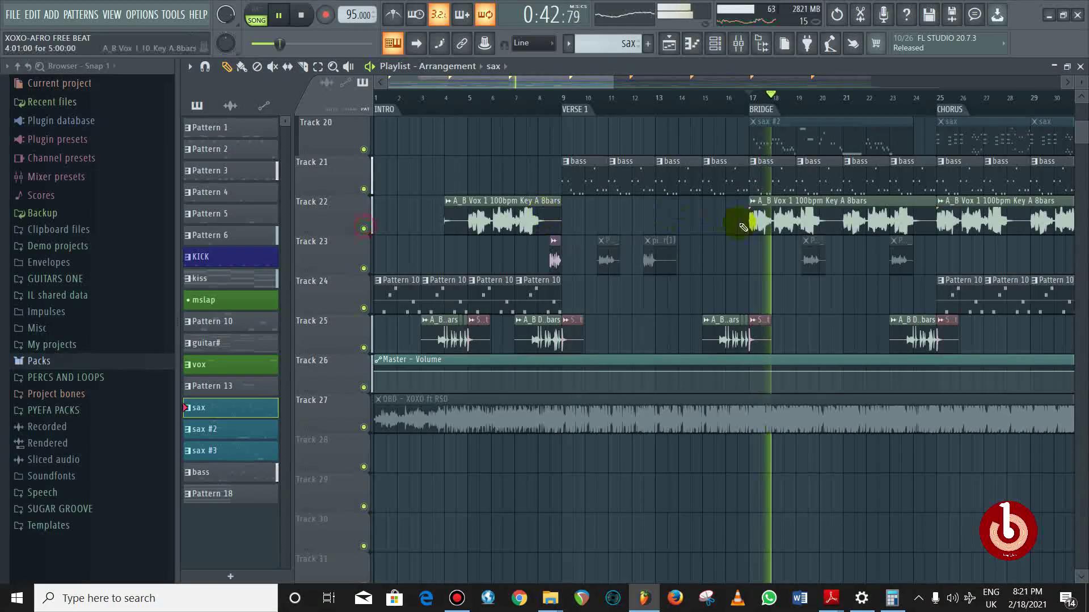
scroll(921, 137, "up", 3)
scroll(921, 138, "up", 1)
left_click(363, 229)
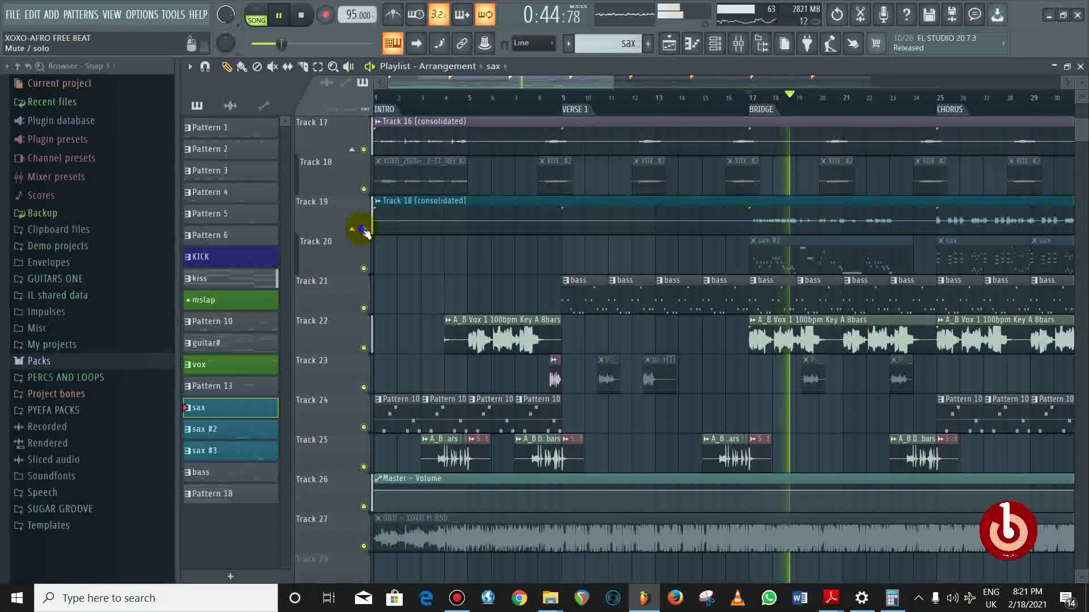
Skip playback to the start of the Chorus and stop it after a short listen
left_click(938, 98)
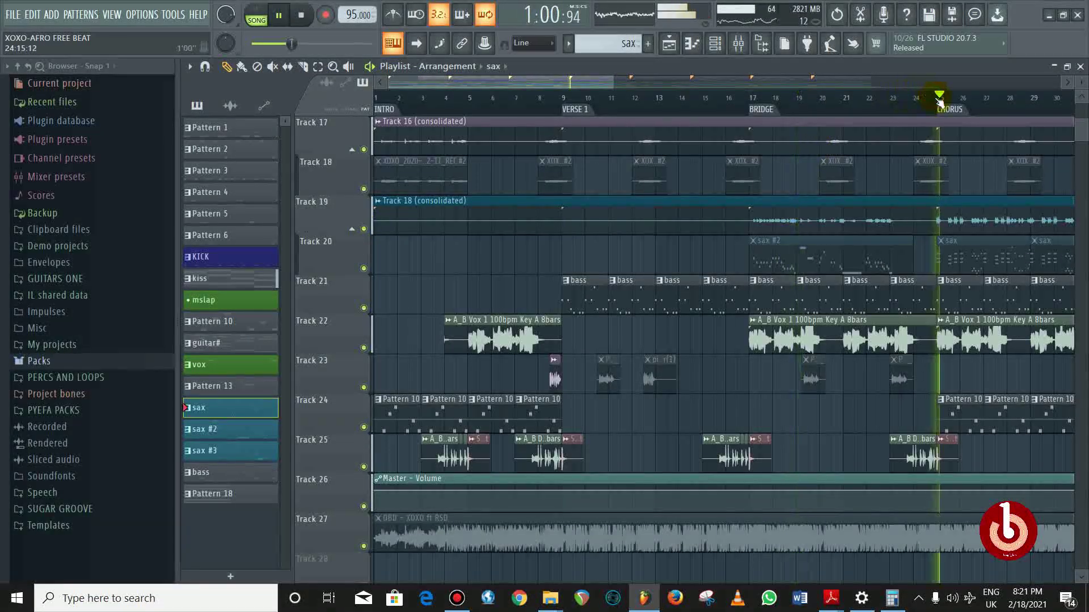
scroll(760, 98, "down", 3)
key("space")
Solo playlist Track 27 and unmute its OBD - XOXO ft RSD audio clip
scroll(365, 480, "down", 4)
left_click(364, 466, "ctrl")
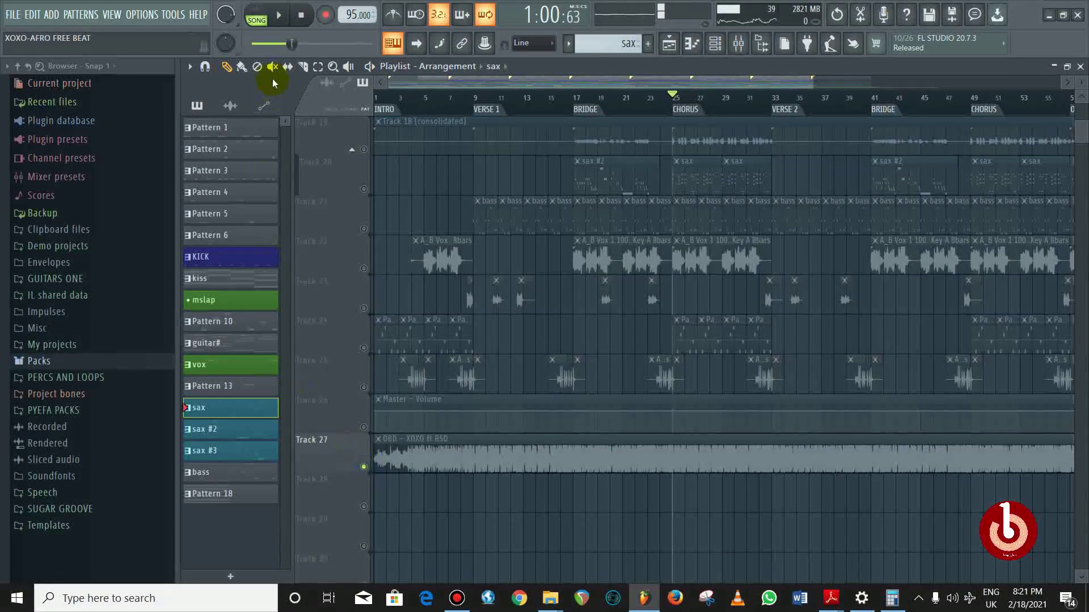
left_click(478, 465)
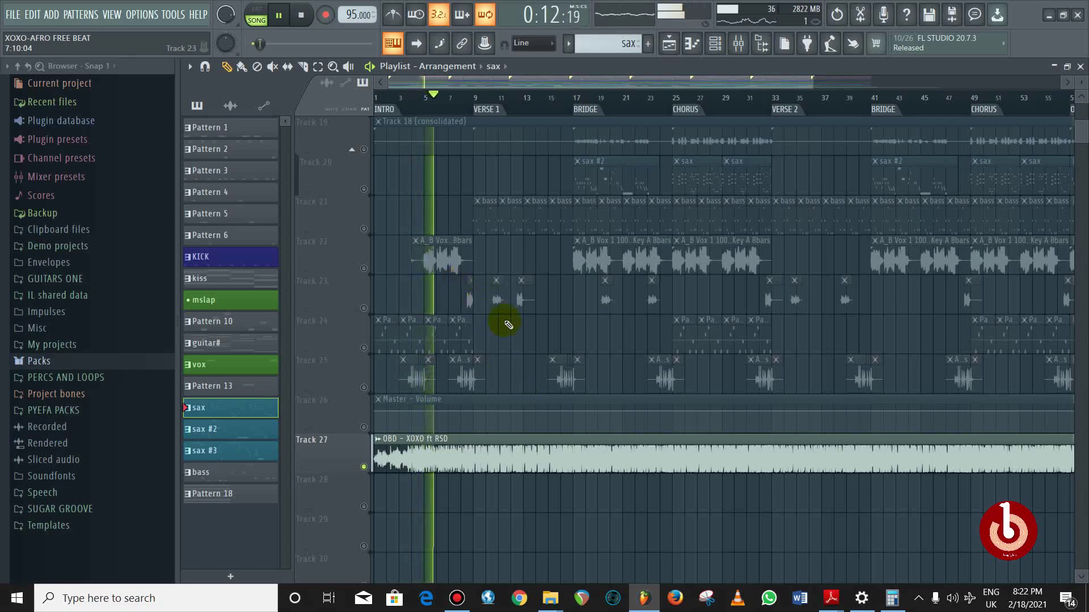
Look through the playlist tracks while the soloed OBD - XOXO ft RSD clip plays through the Intro and Verse 1
scroll(484, 304, "down", 5)
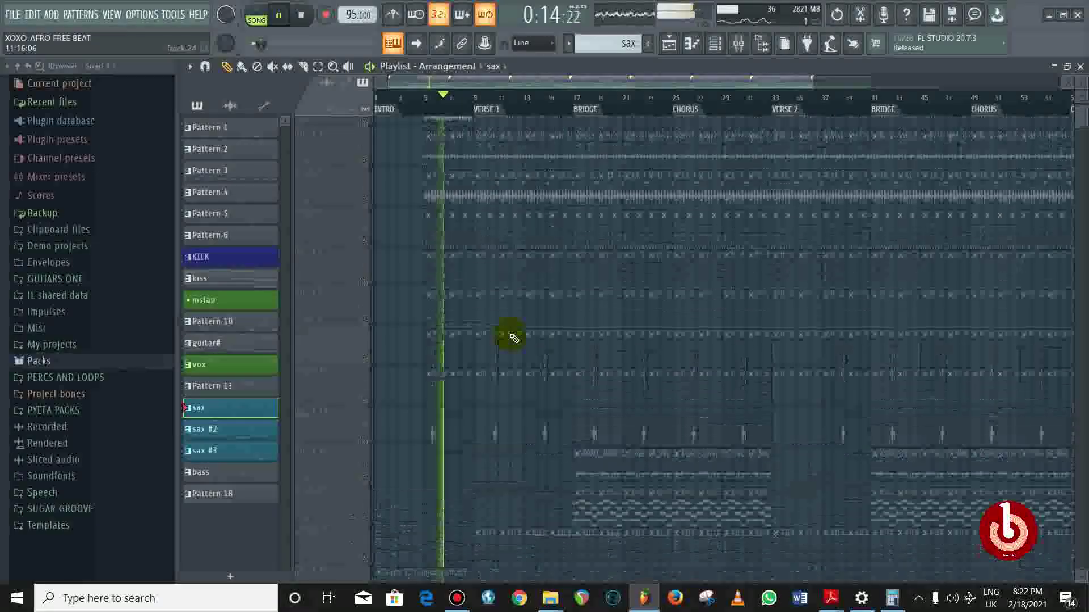
scroll(514, 338, "up", 5)
scroll(514, 339, "down", 10)
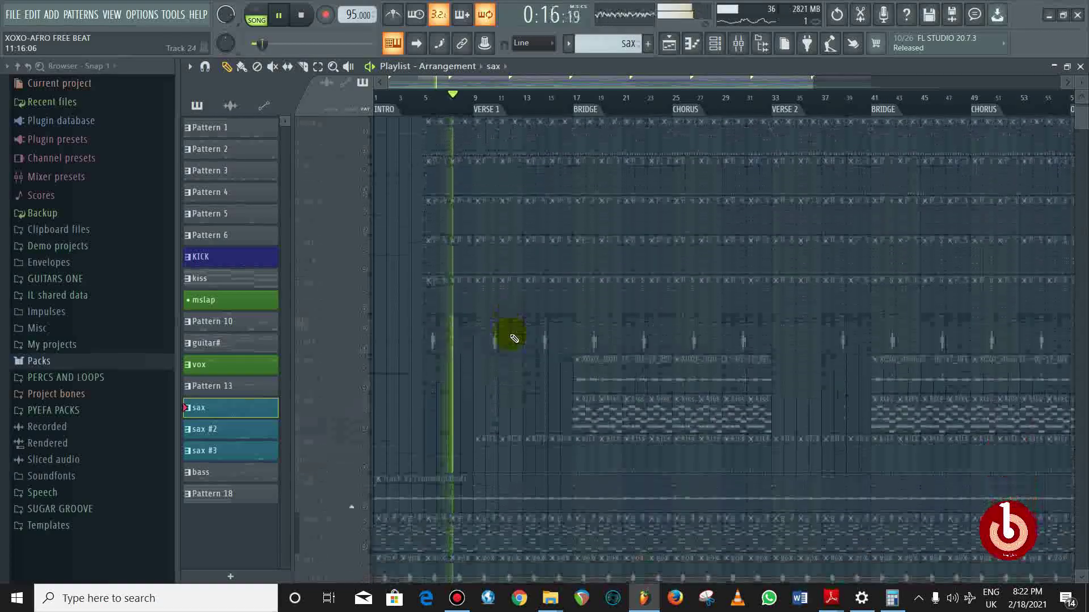
scroll(514, 339, "down", 10)
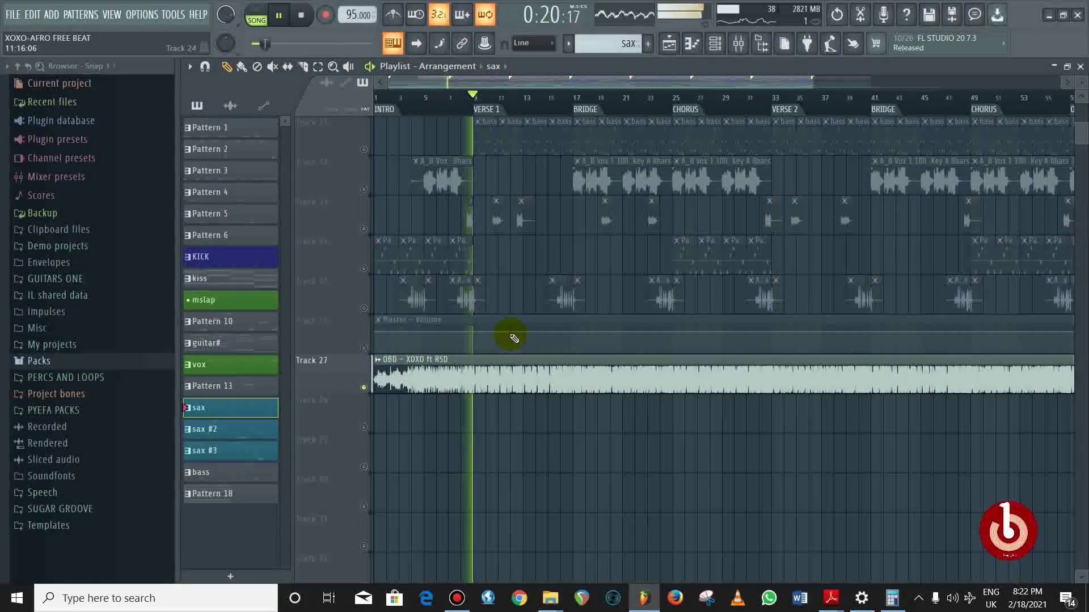
scroll(513, 338, "up", 4)
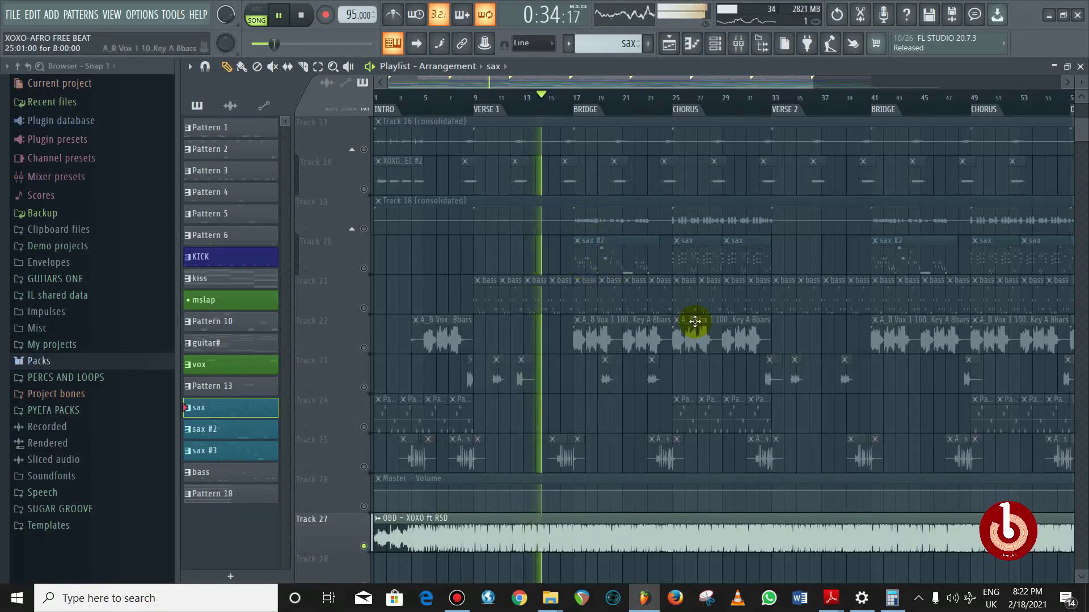
Stop playback and end the solo on Track 27 so all playlist tracks are enabled
key("space")
right_click(363, 546)
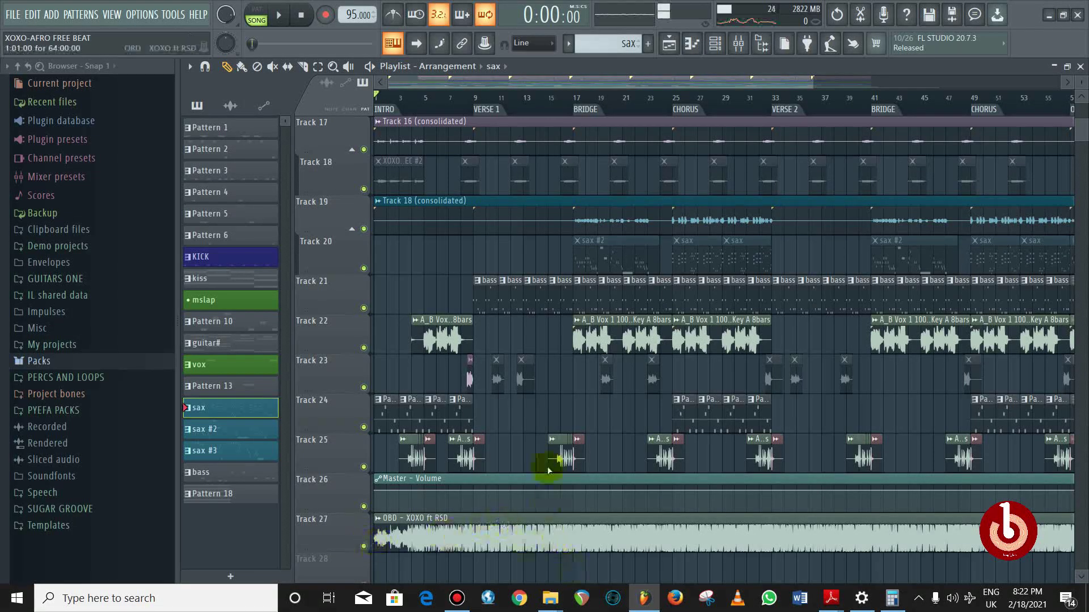
scroll(547, 450, "up", 1)
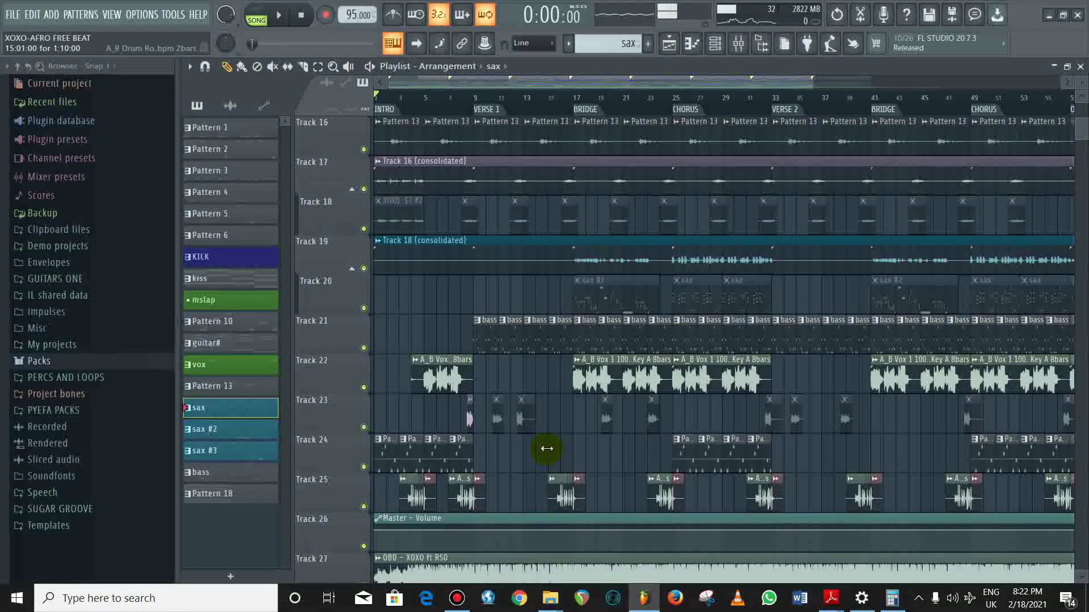